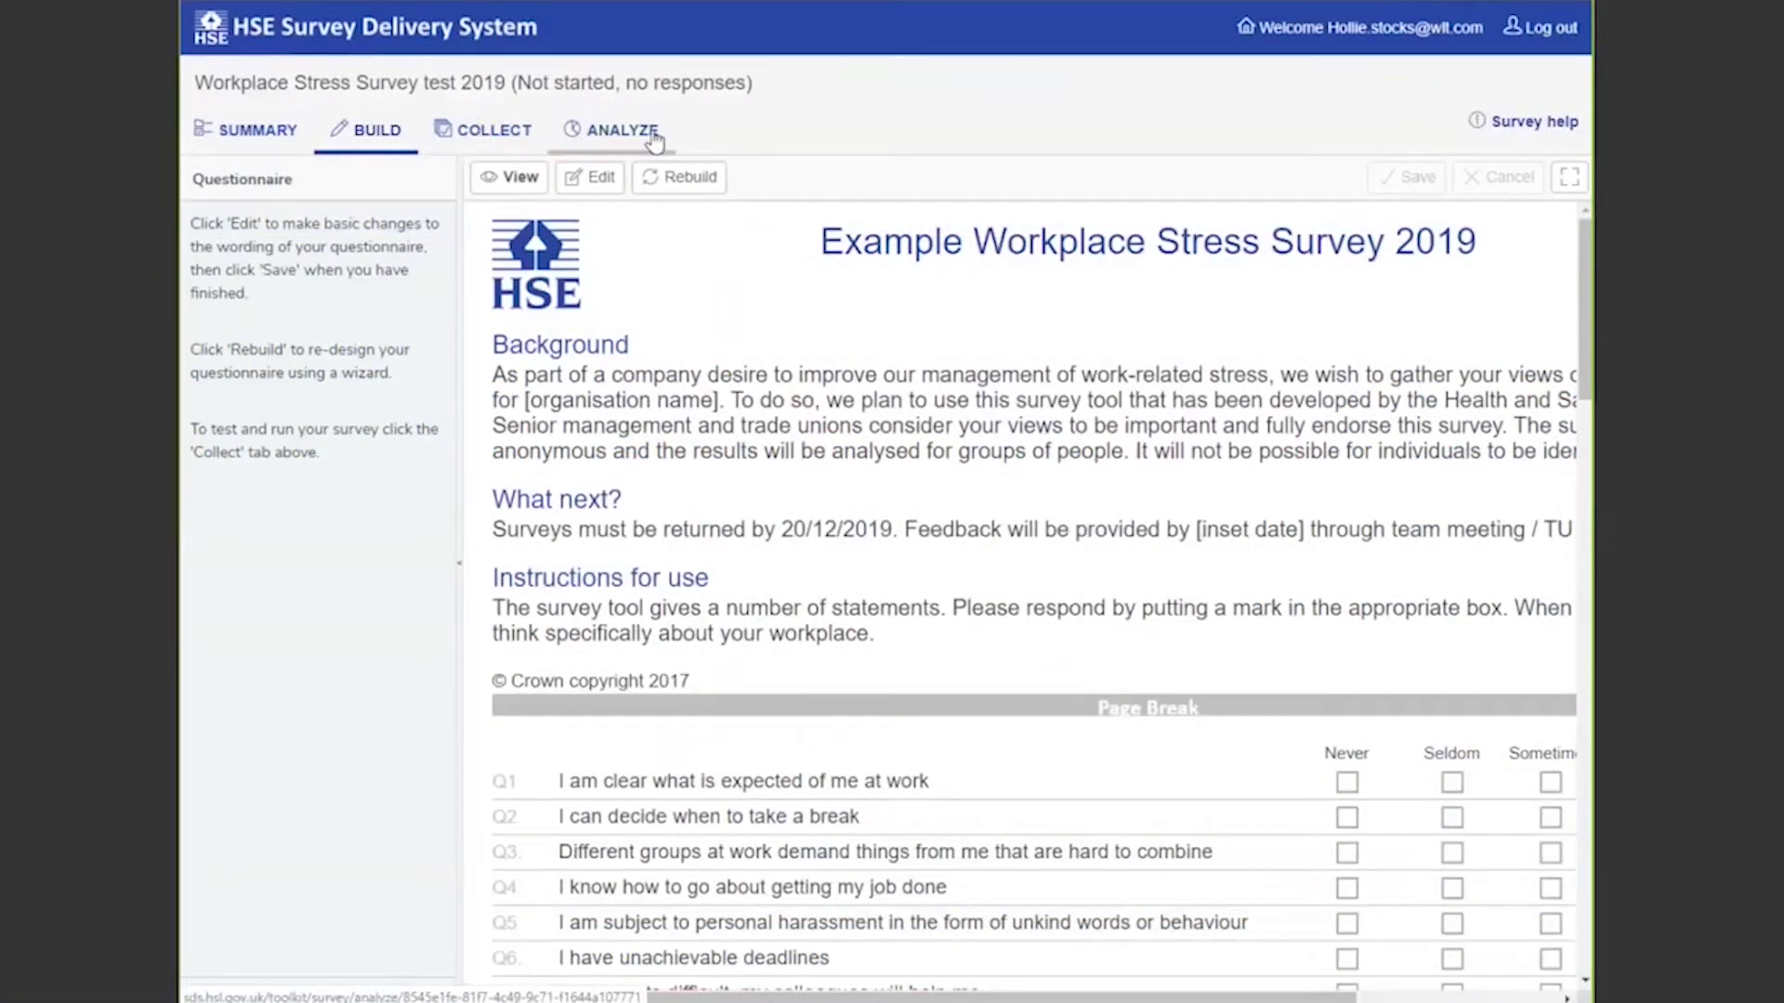
Open the SIT TEST Example Workplace Stress Survey summary under HSE Stress Indicator Tool 2019.
click(258, 130)
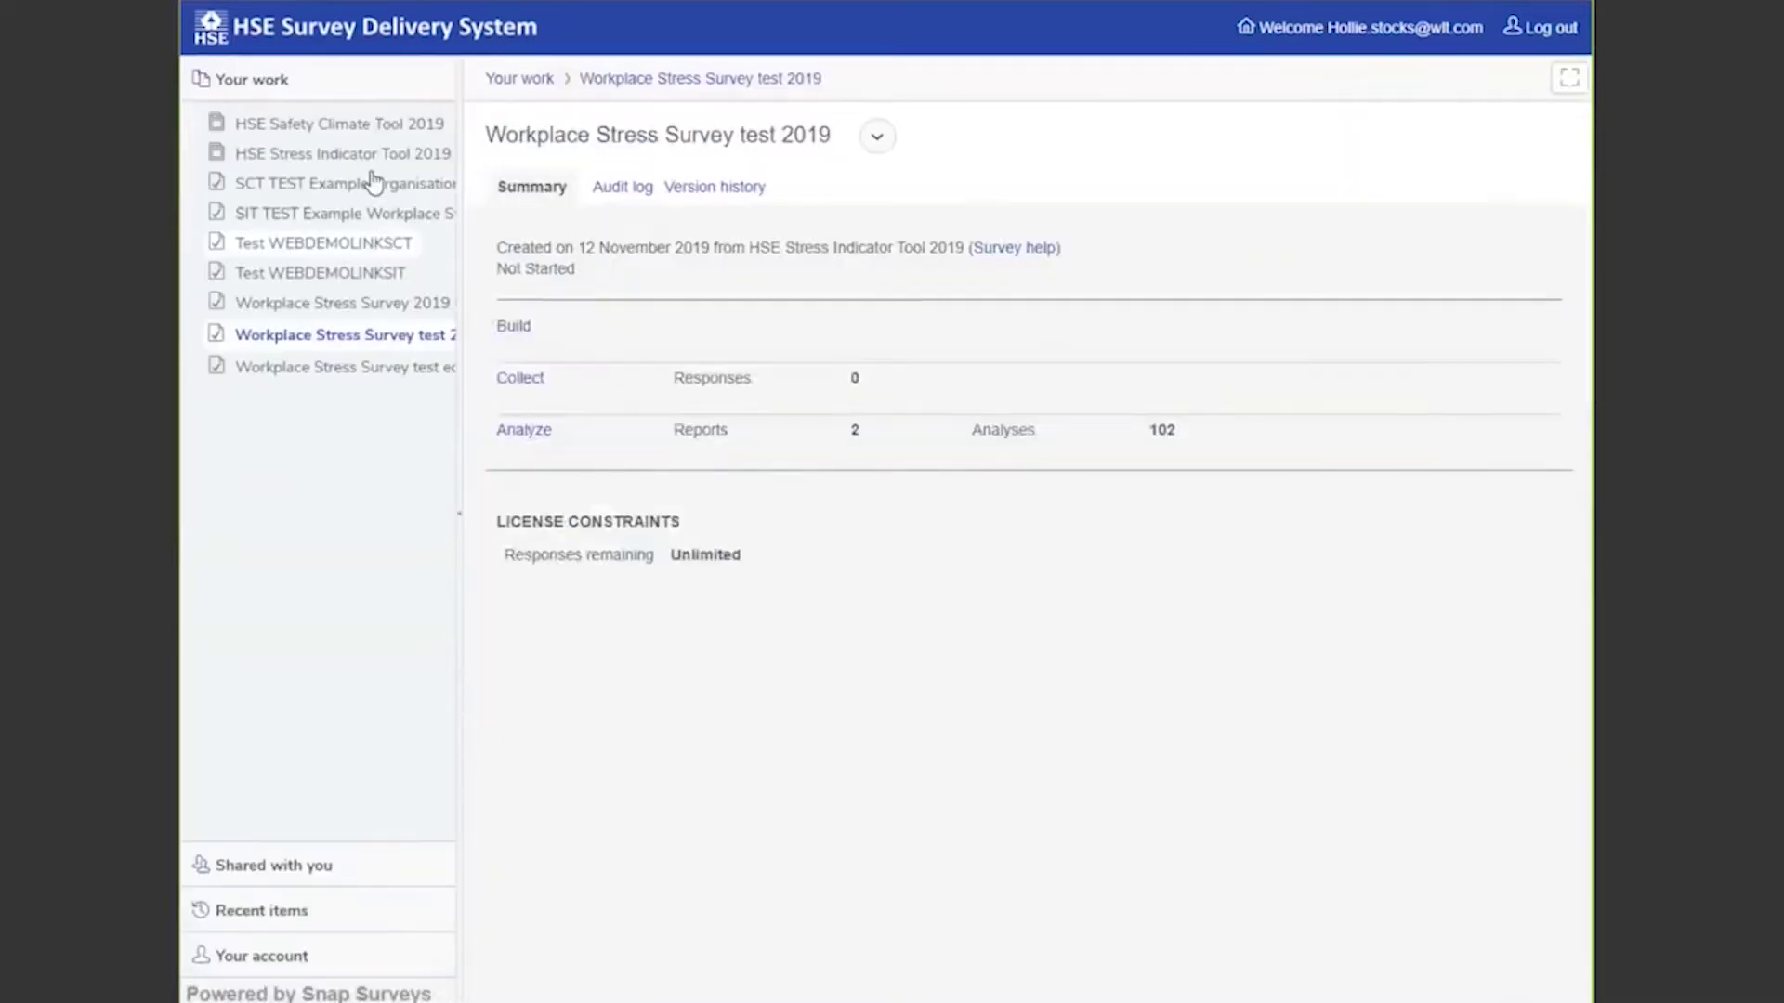
click(319, 155)
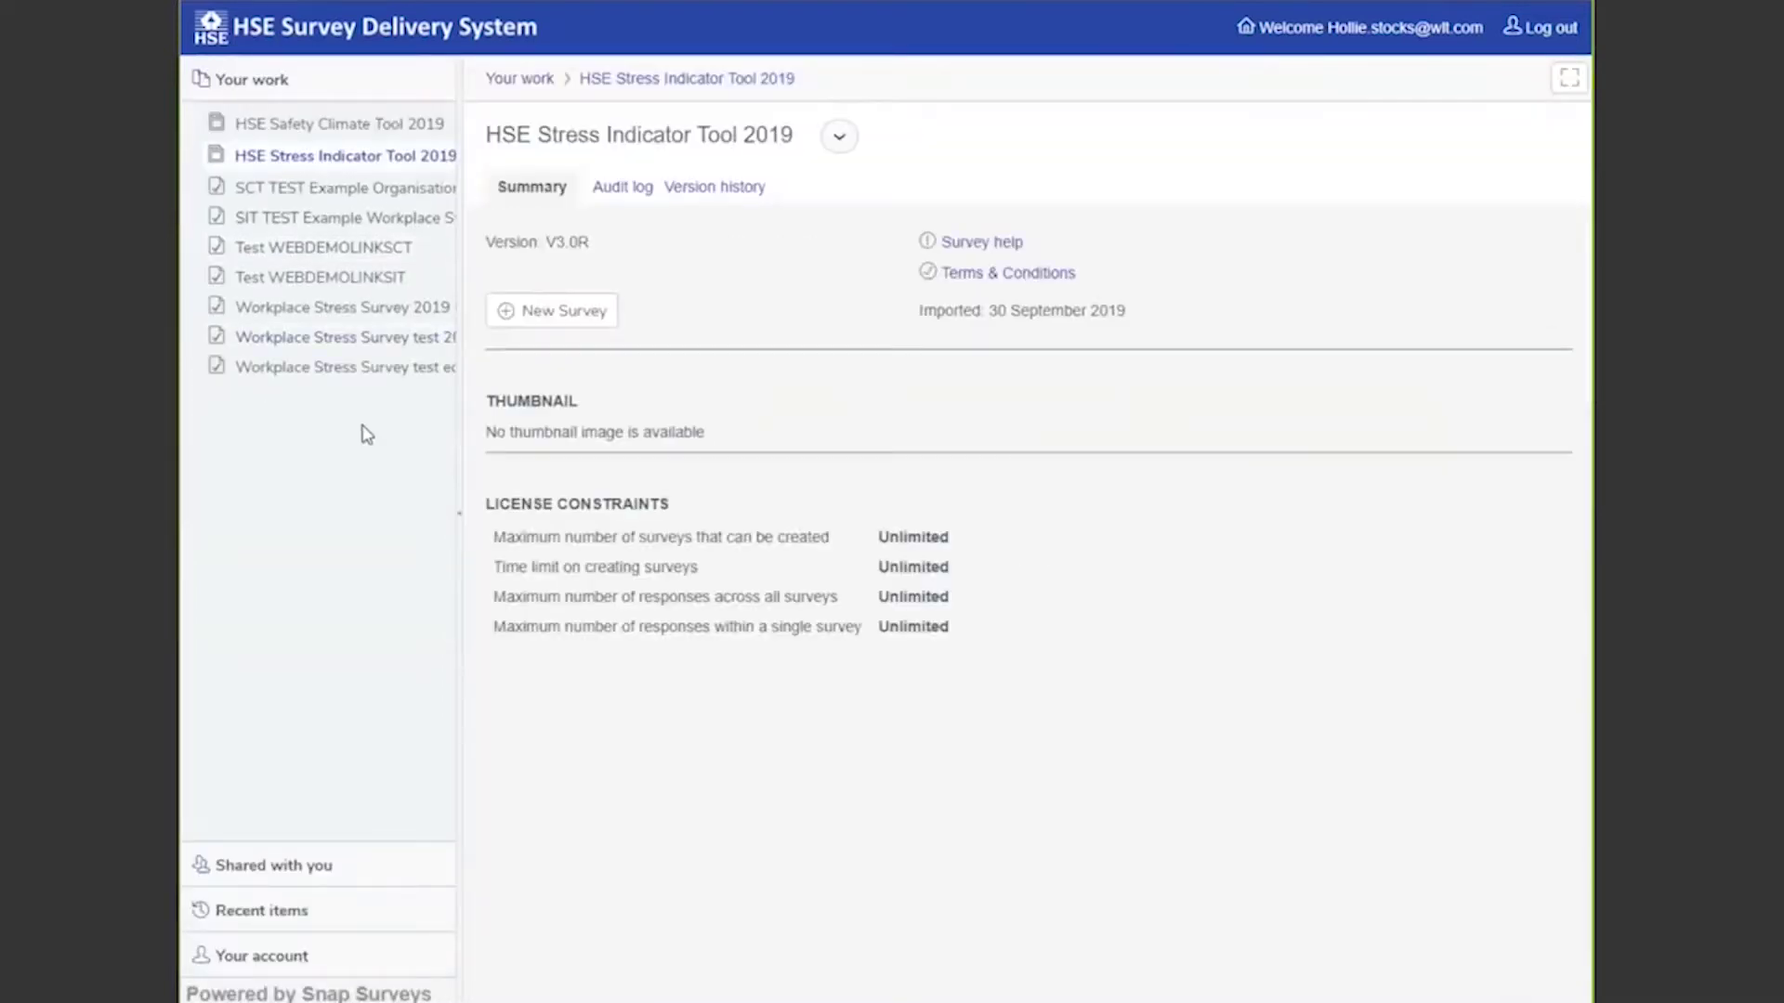
click(397, 219)
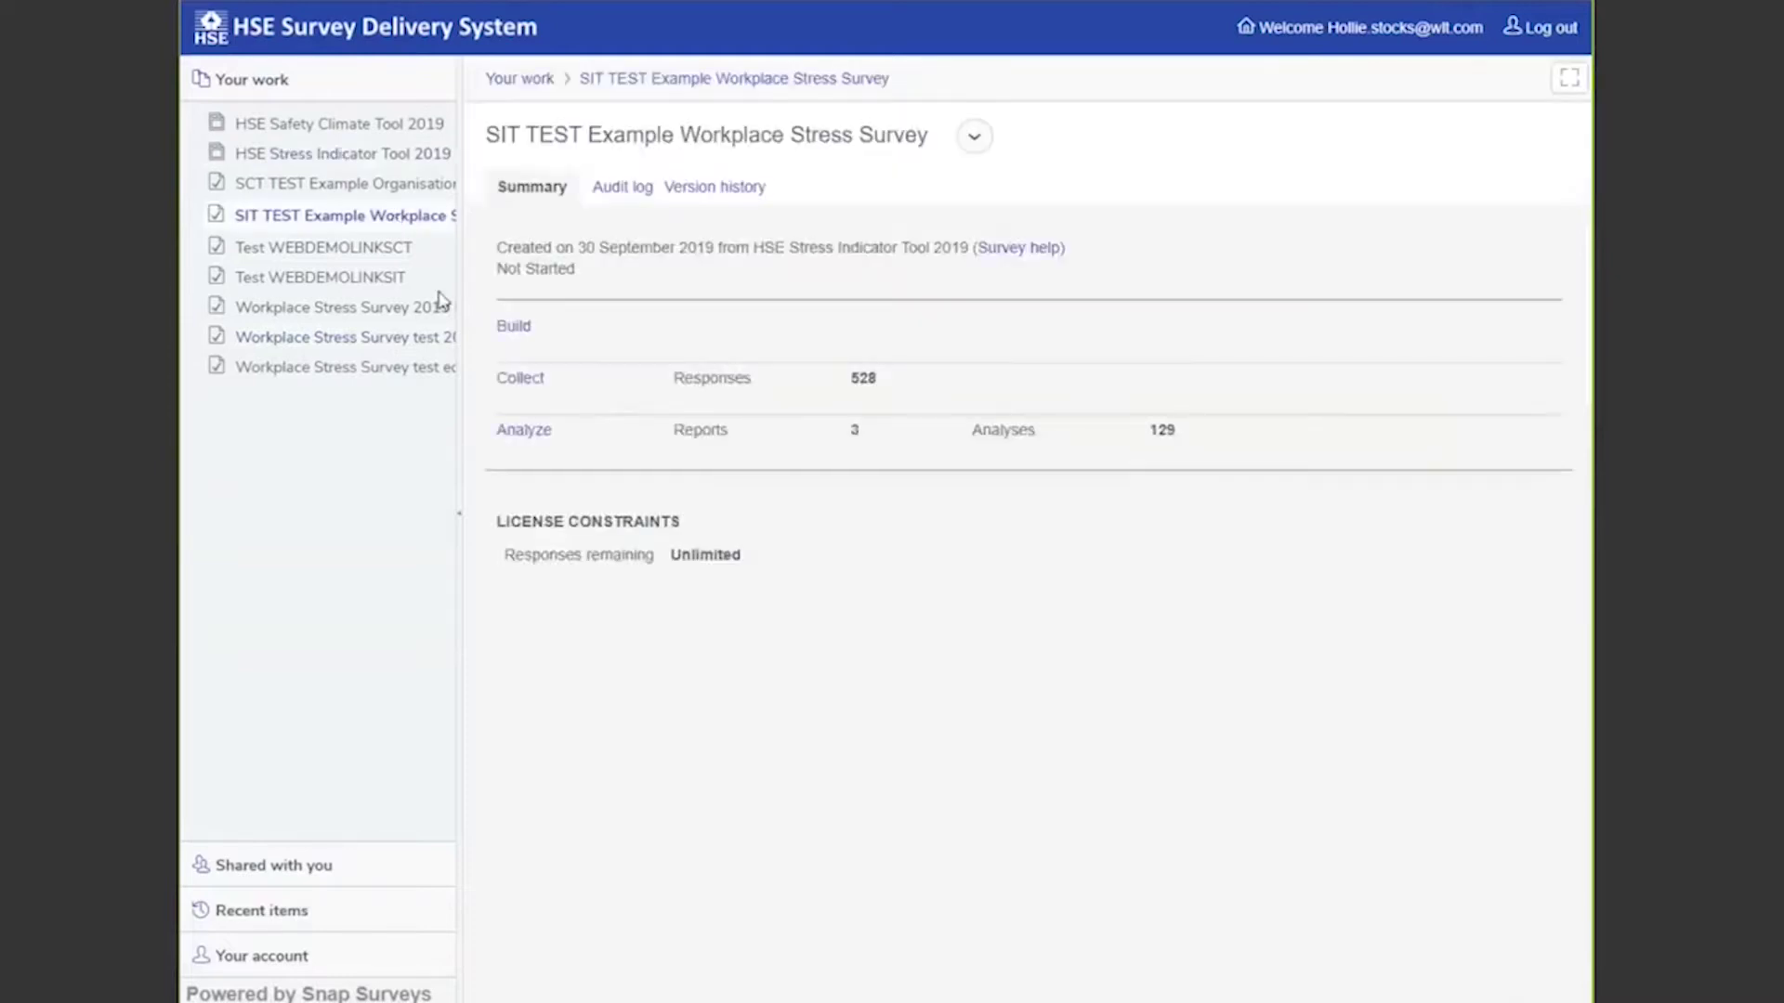
Generate the 13-page SIT report from the survey's Analyze area.
click(524, 432)
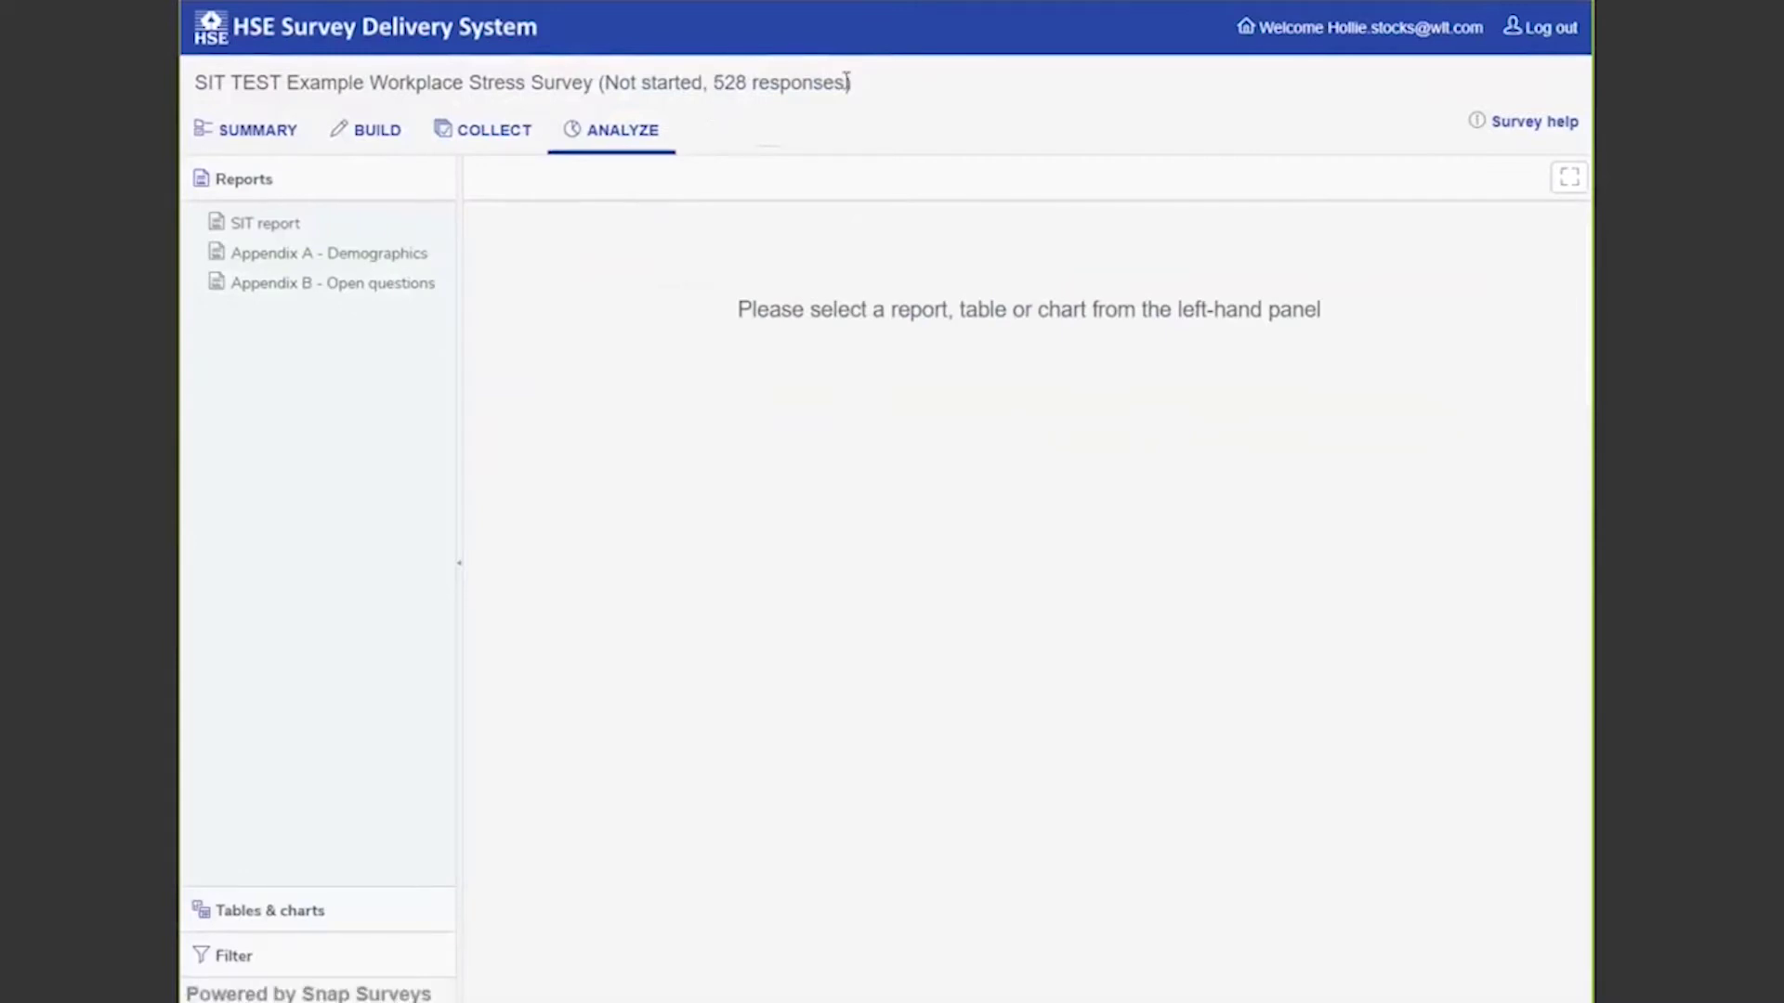
click(289, 237)
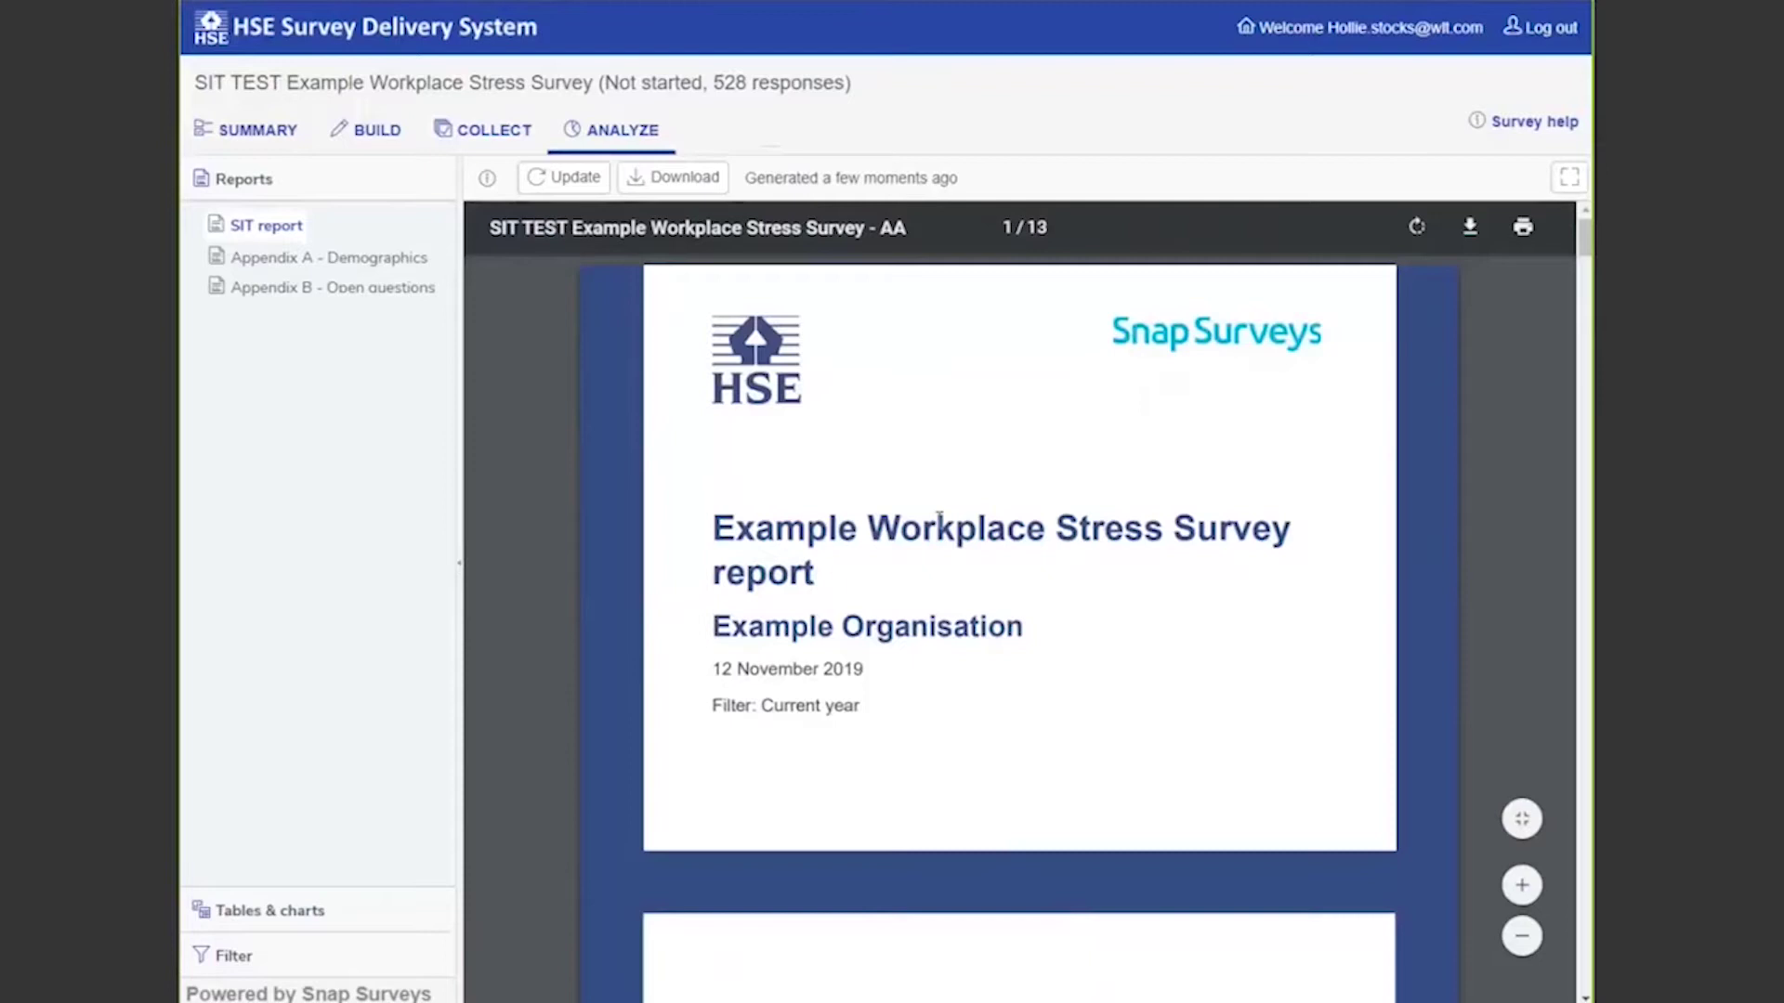
Read through the SIT report's executive summary and Main findings chart.
scroll(932, 557, down, 6)
scroll(904, 558, up, 4)
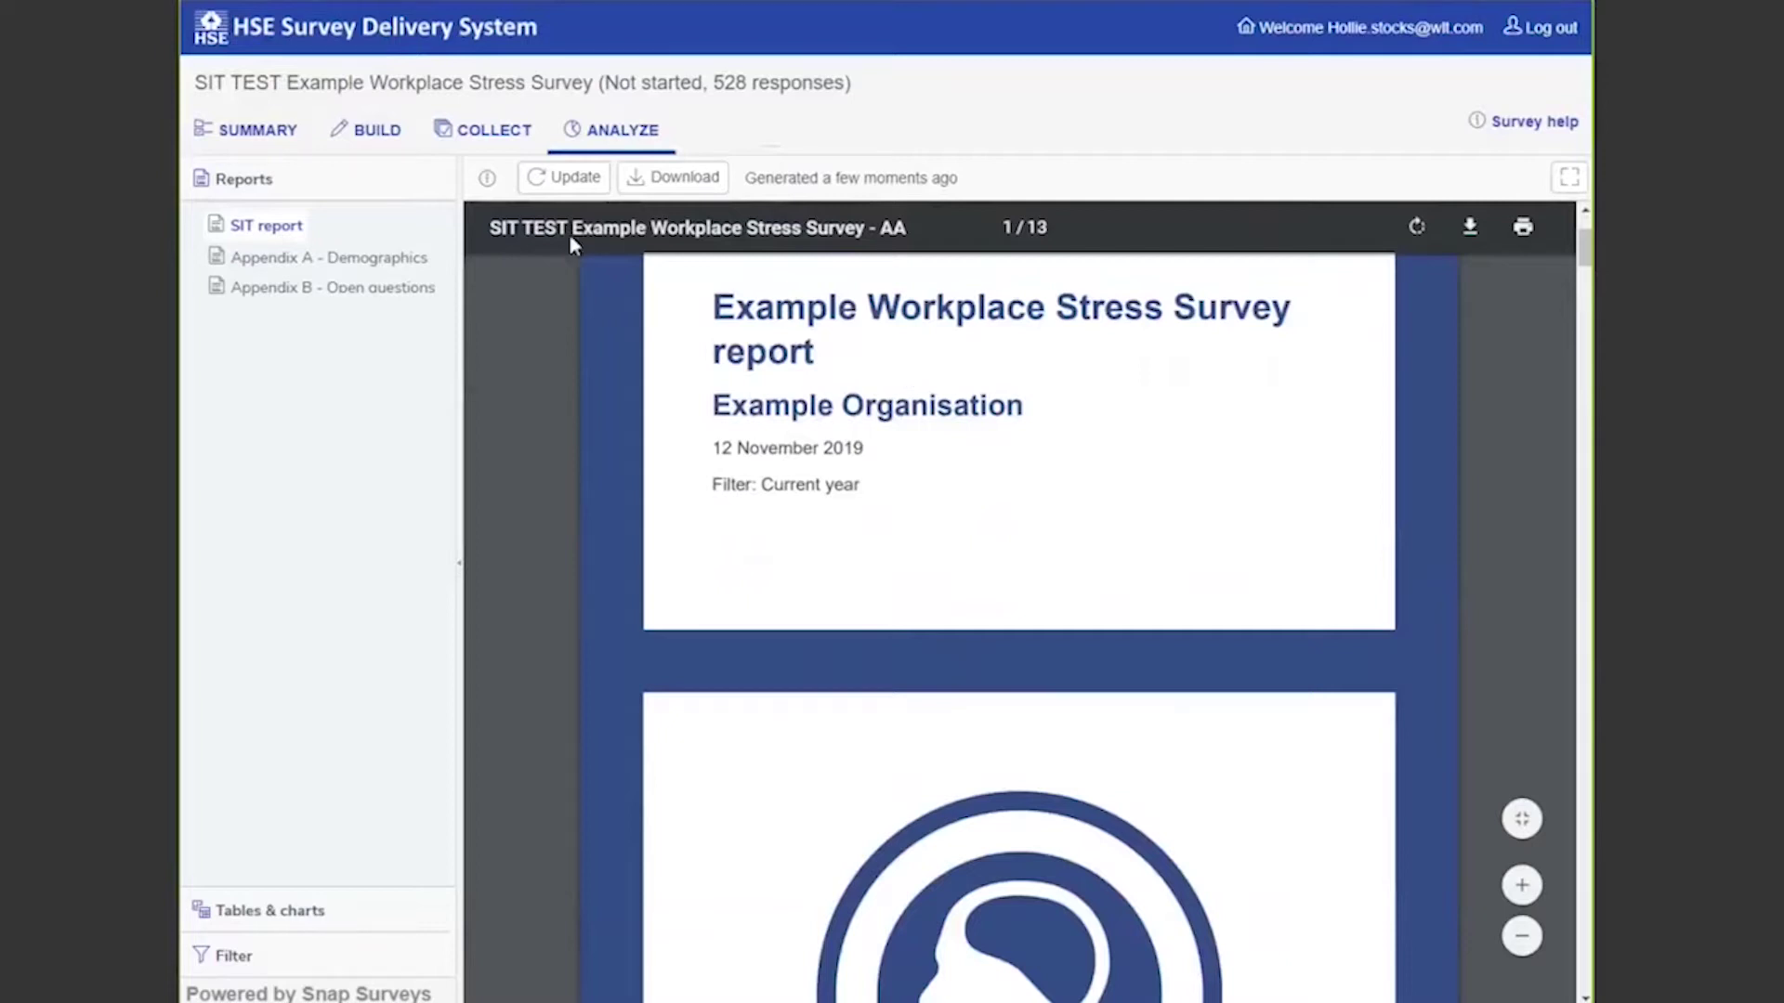
scroll(891, 506, down, 5)
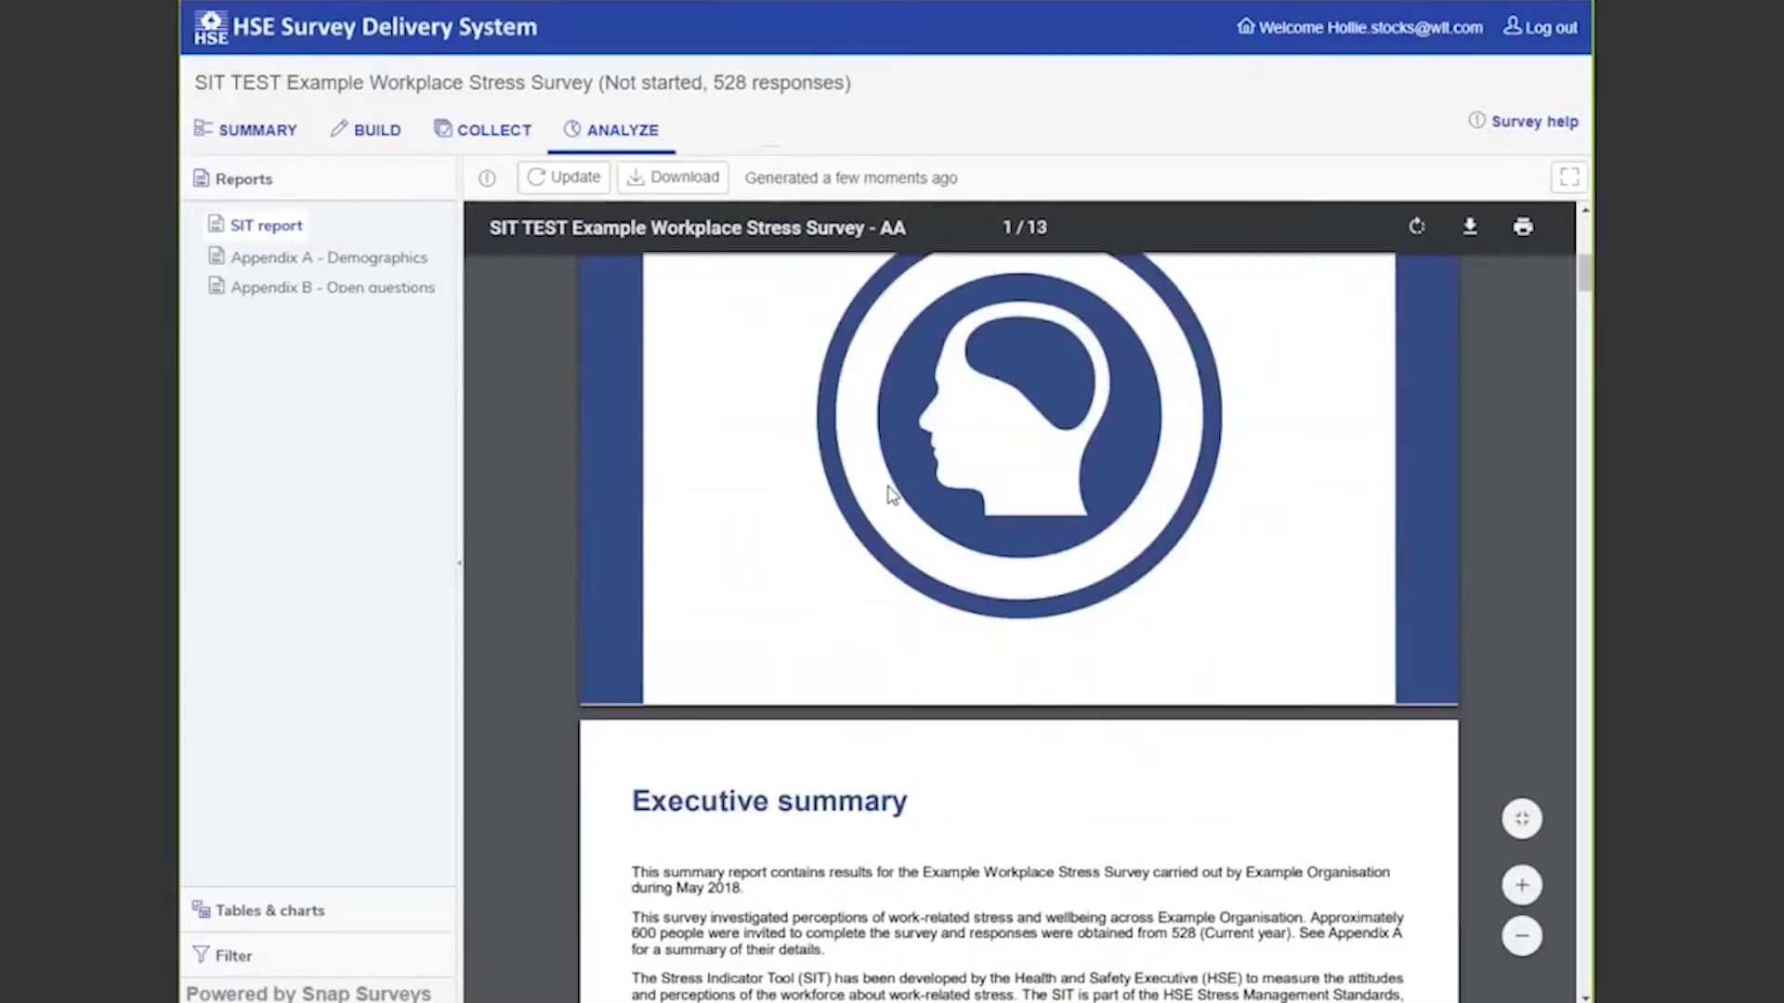
scroll(891, 495, down, 2)
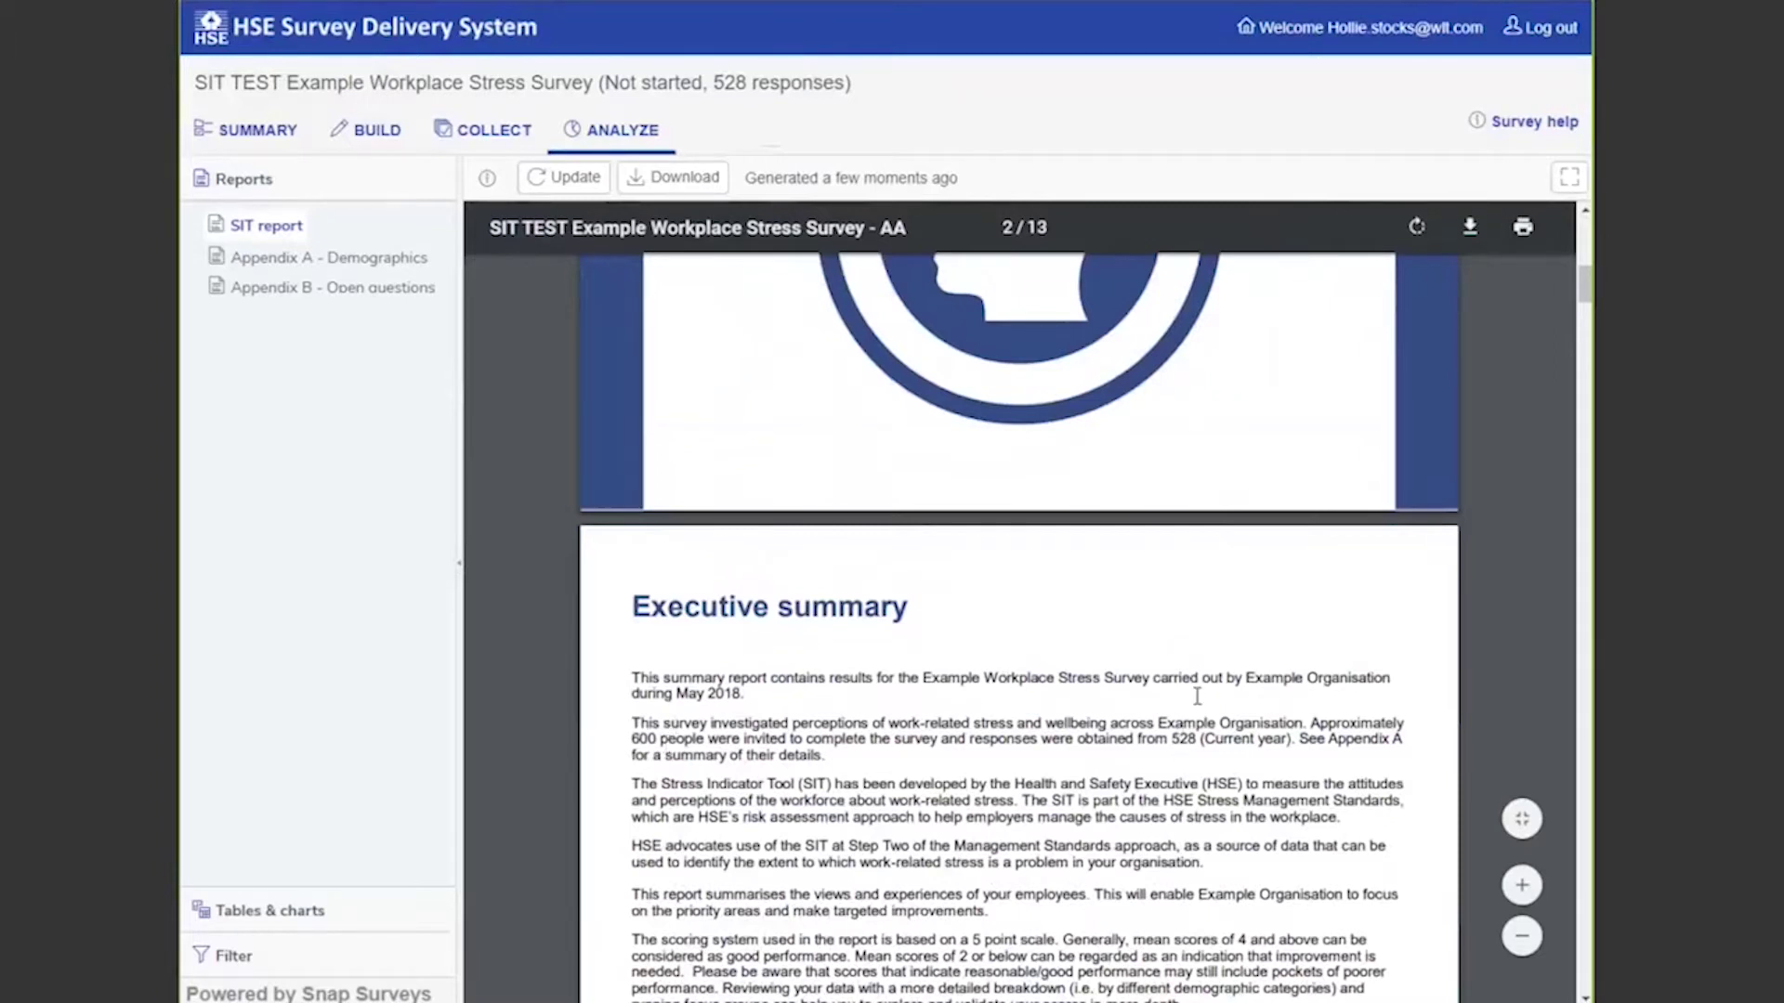
scroll(1183, 723, down, 2)
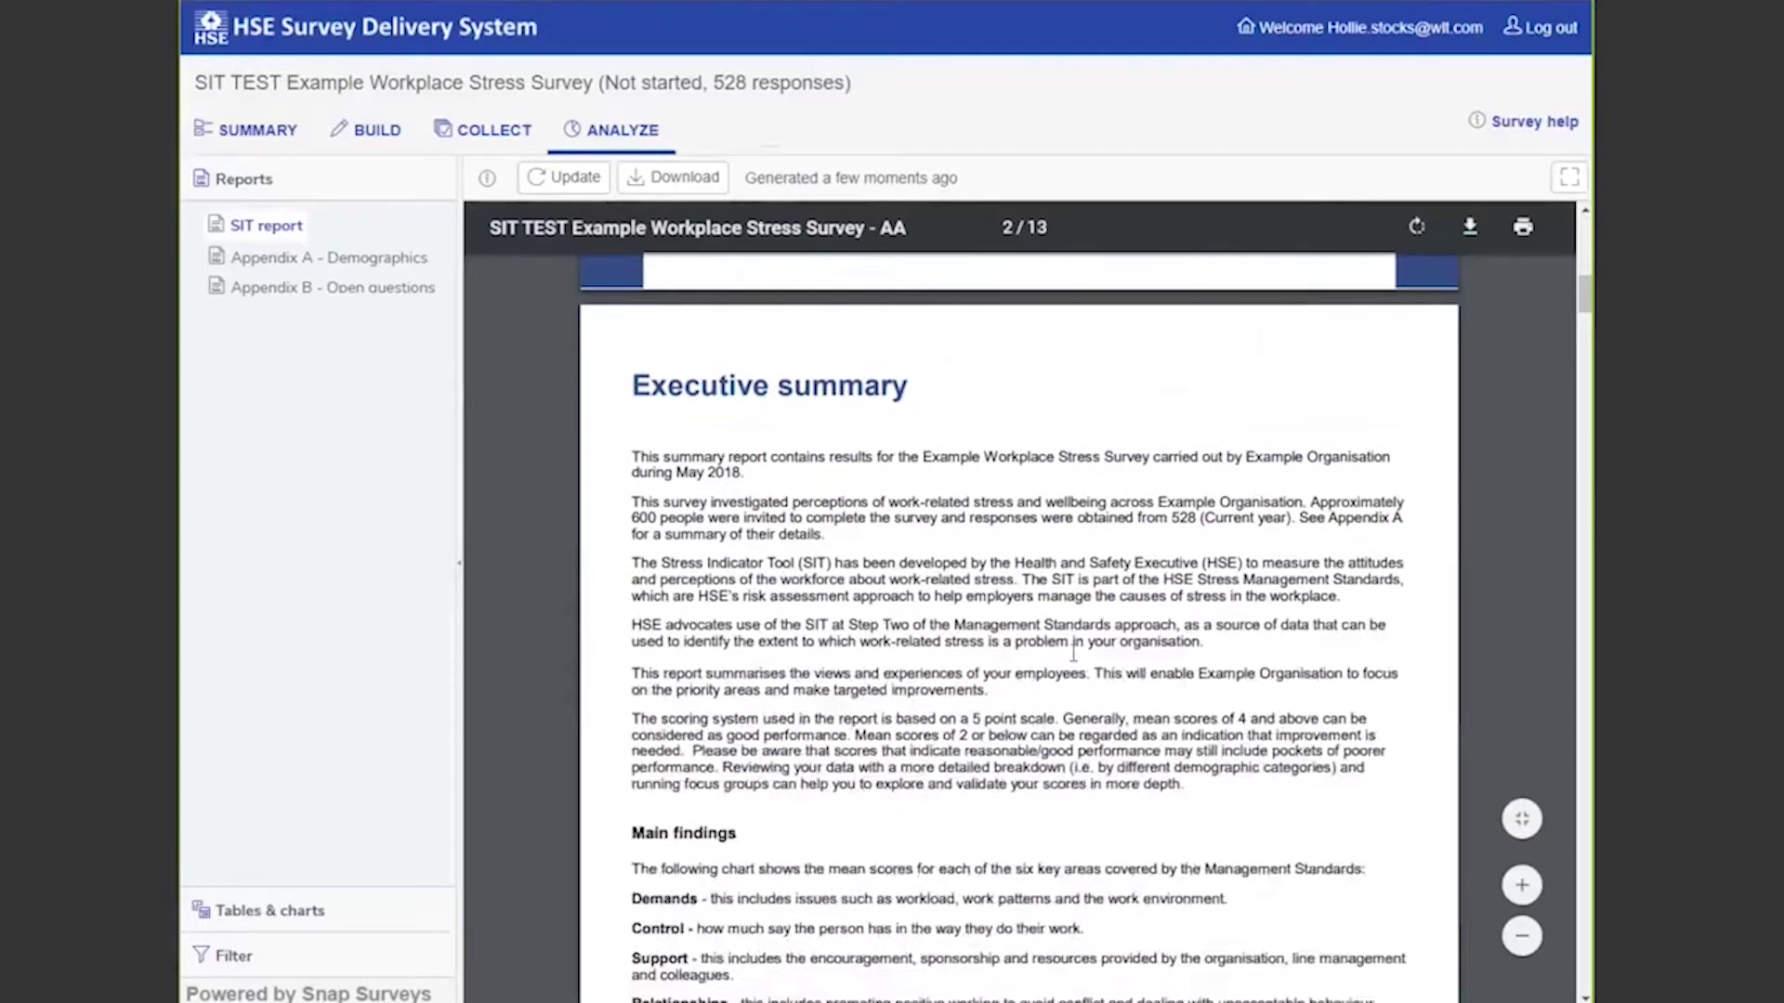
scroll(940, 652, down, 2)
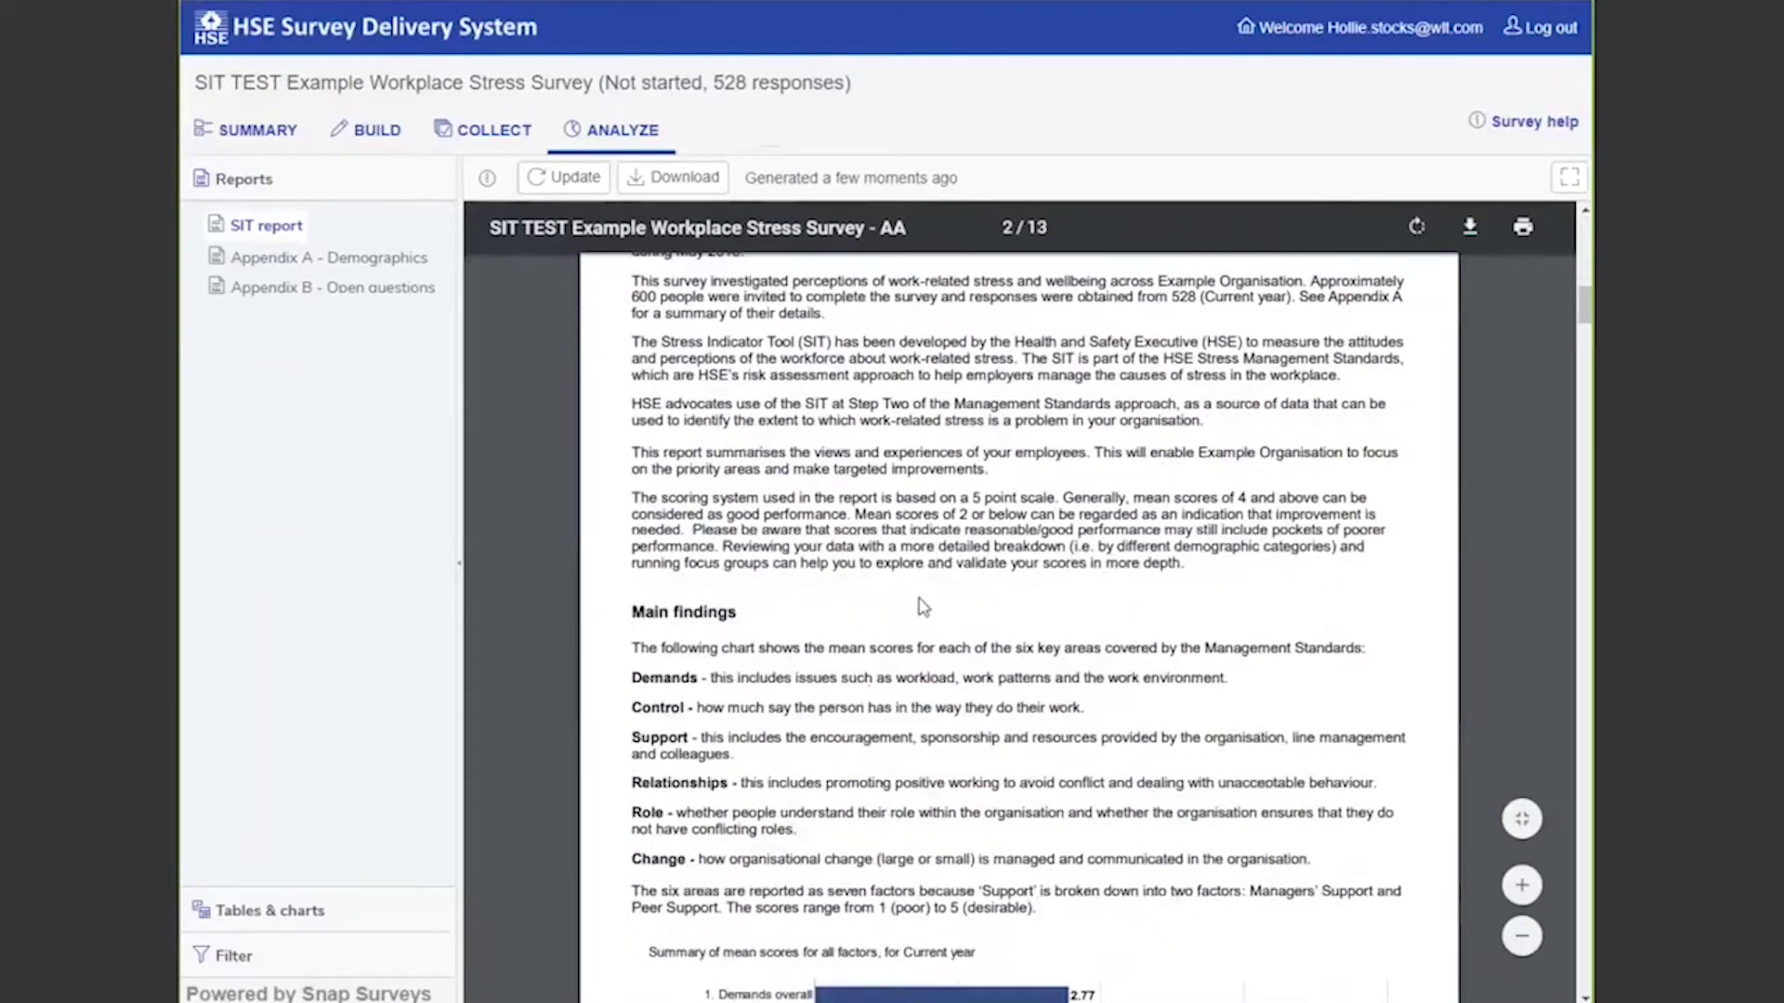
scroll(960, 555, down, 1)
scroll(960, 554, down, 2)
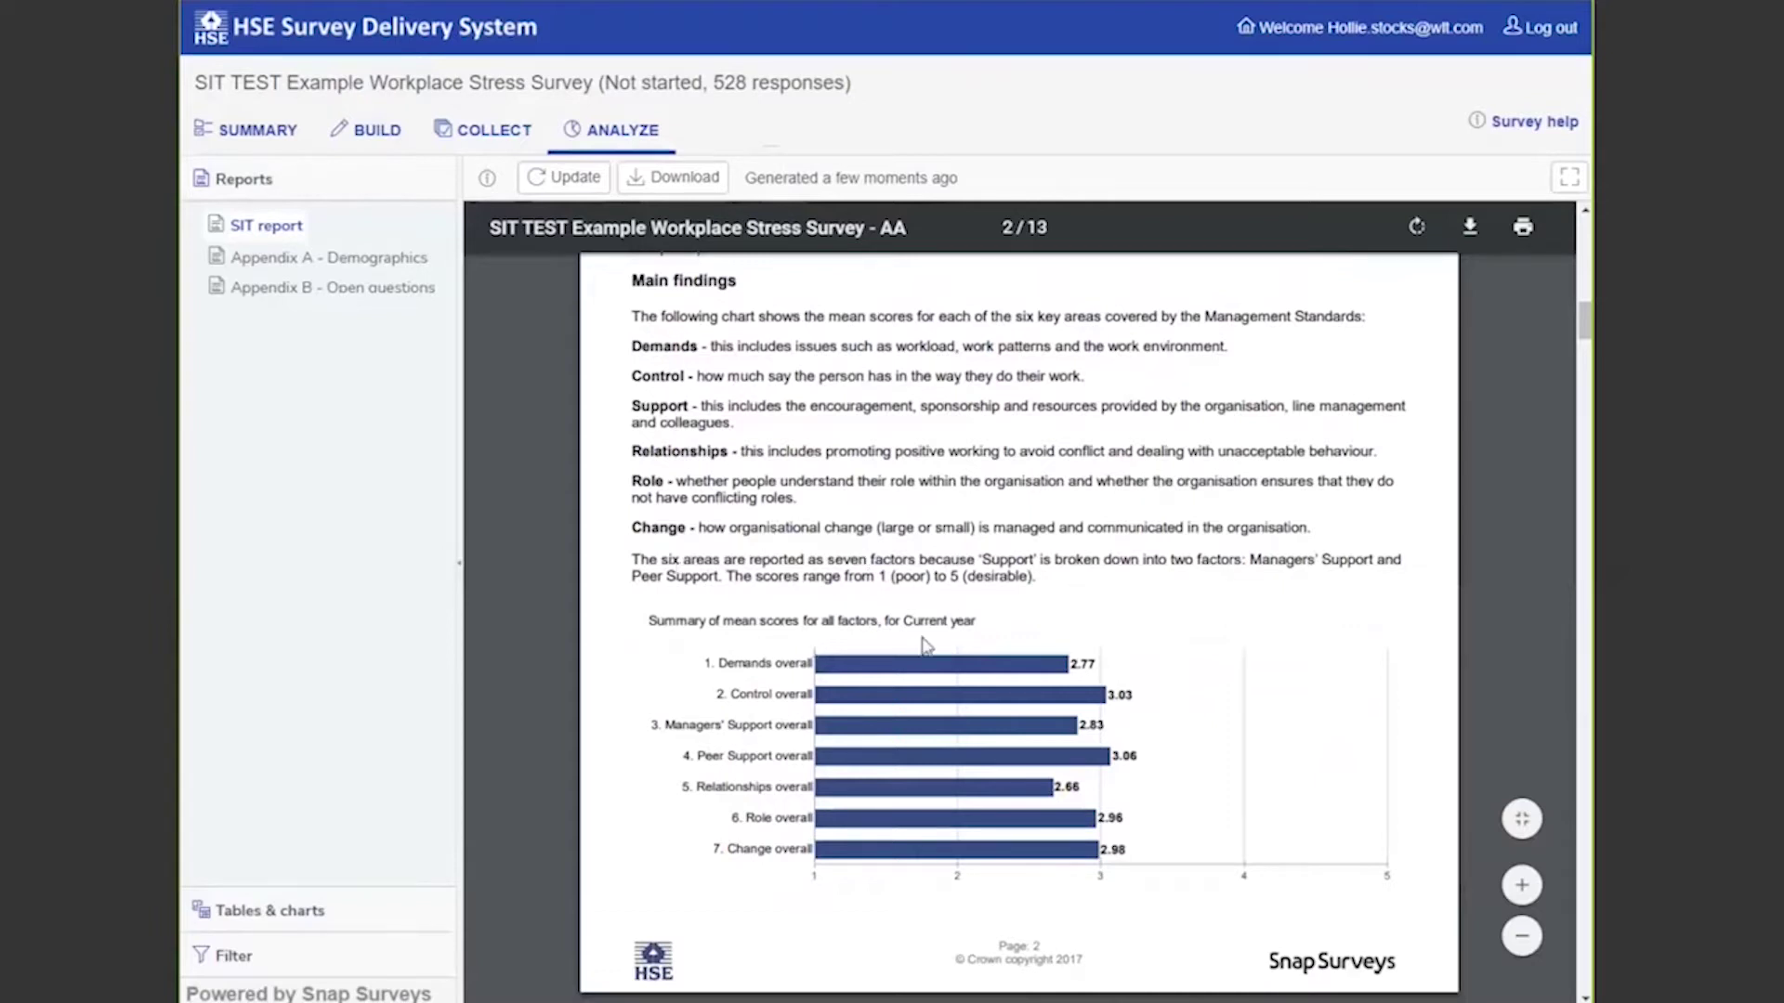
Highlight the lowest-scoring friction between colleagues statement on page 3.
scroll(1336, 706, up, 2)
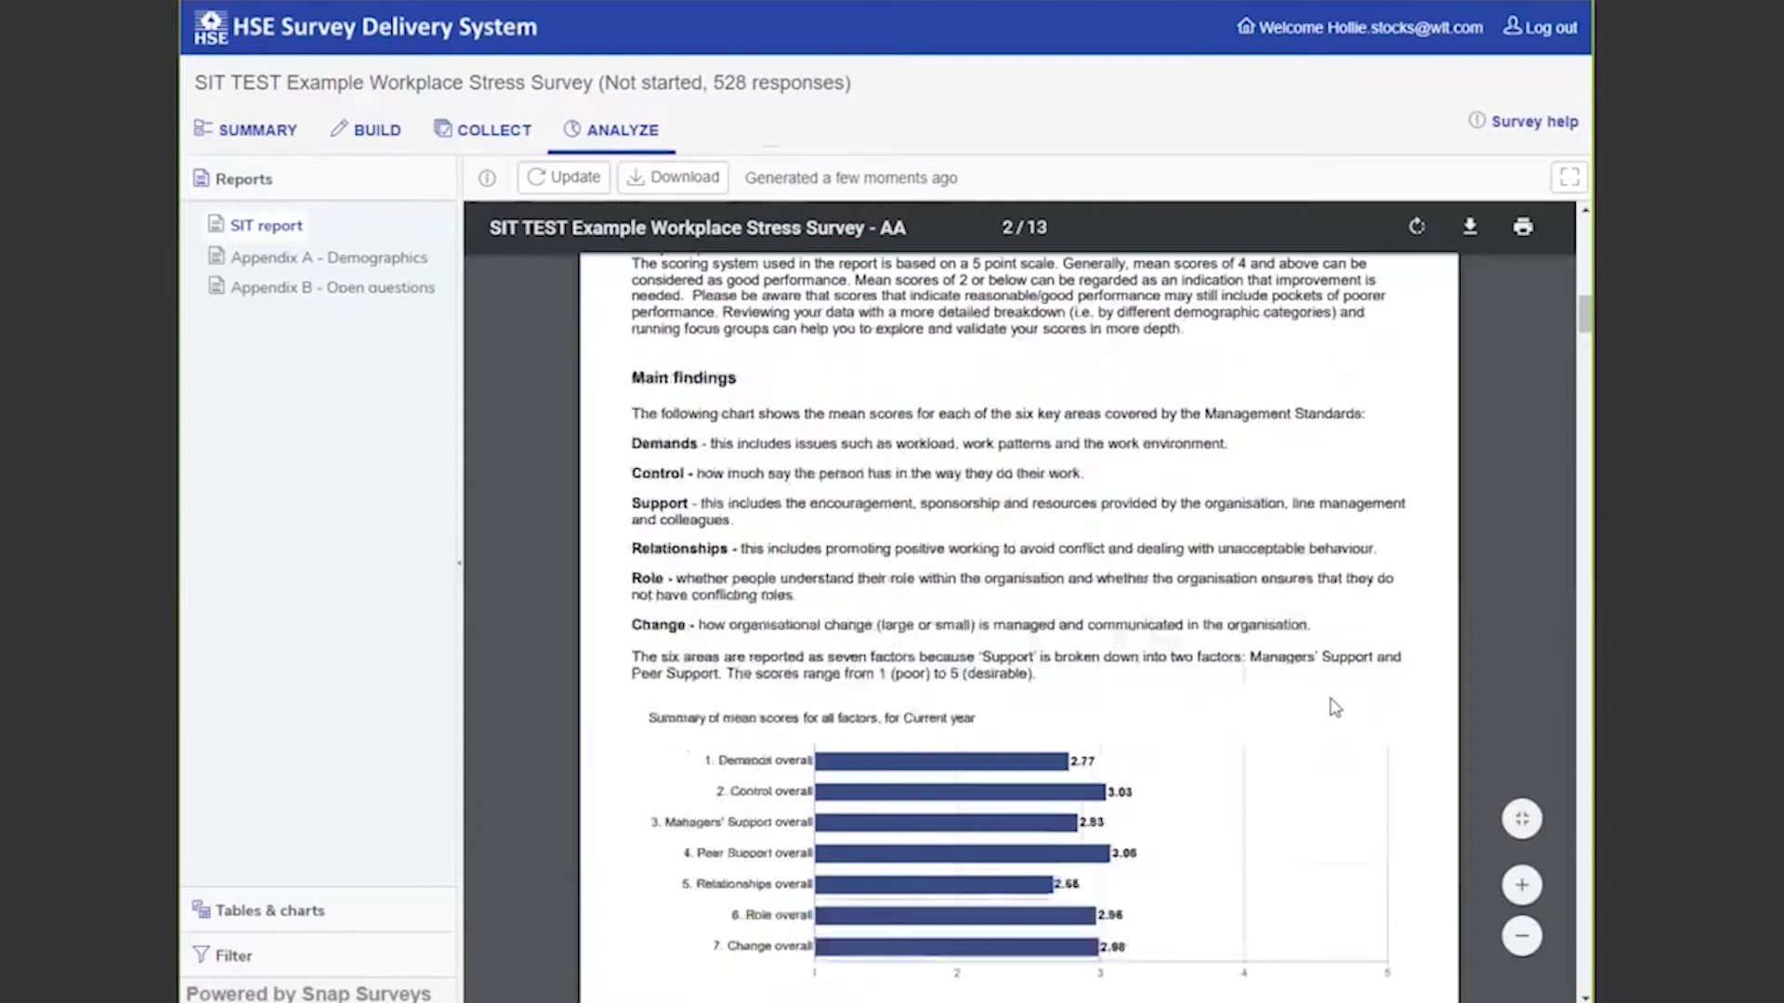
scroll(1103, 628, down, 6)
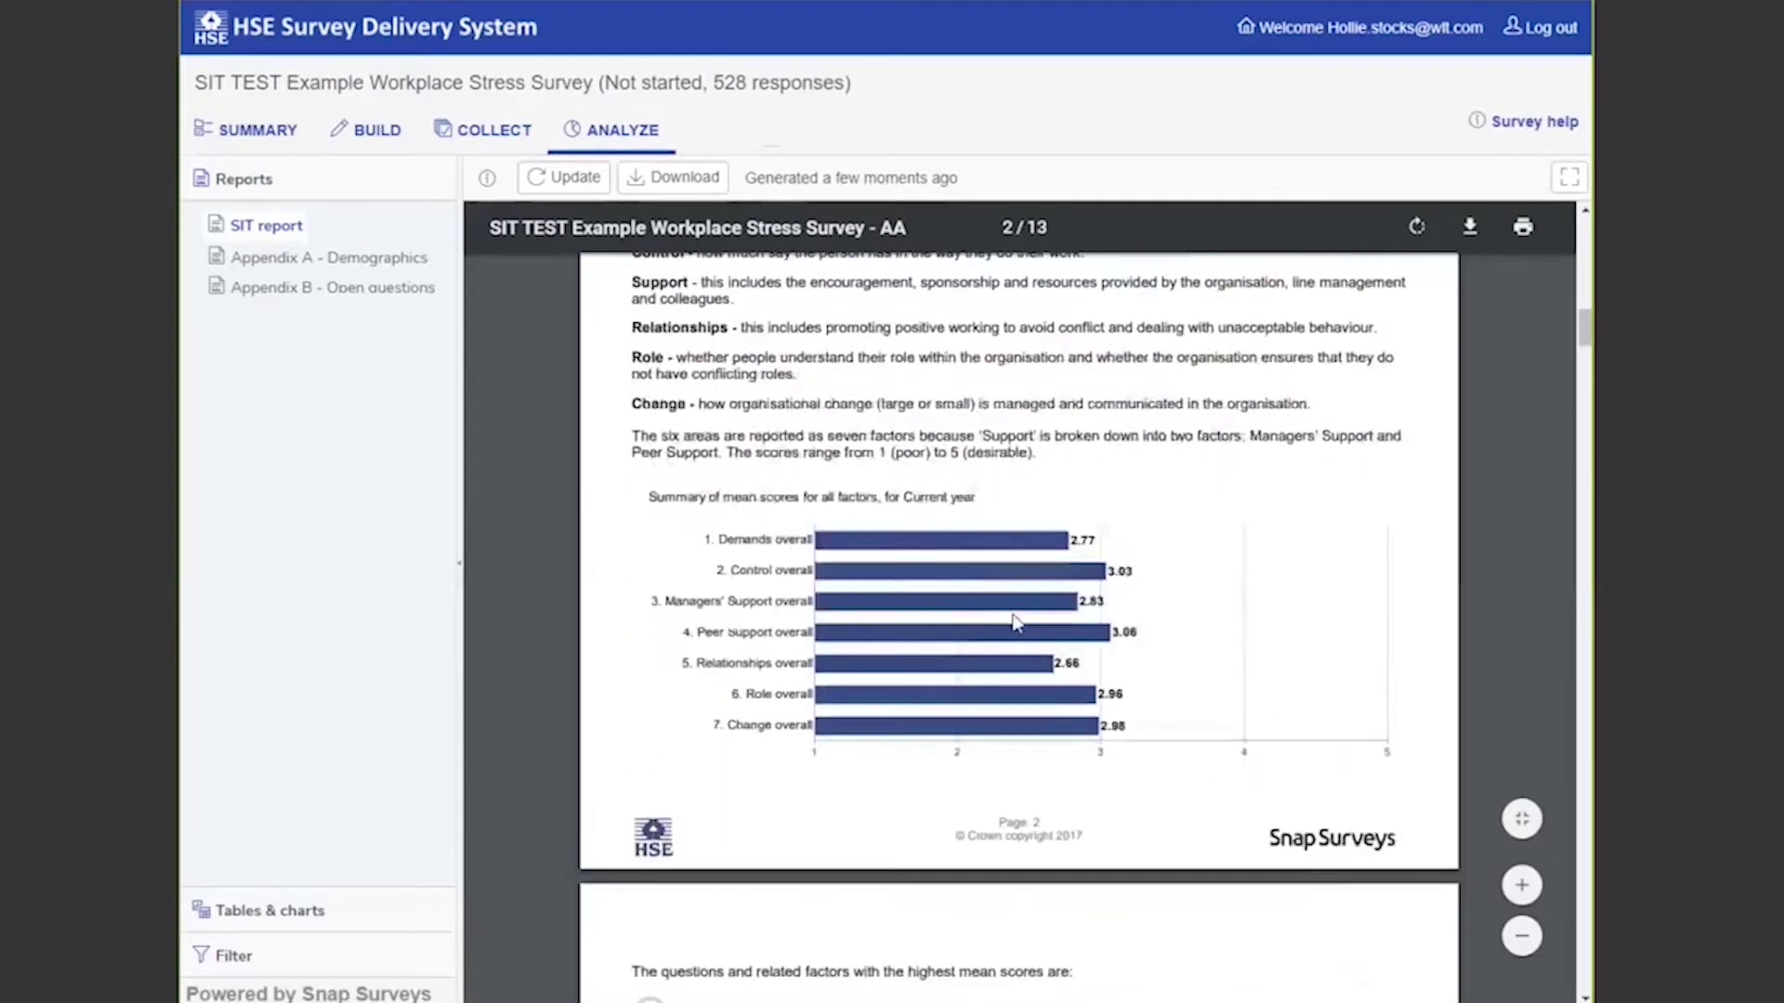
scroll(1016, 622, down, 1)
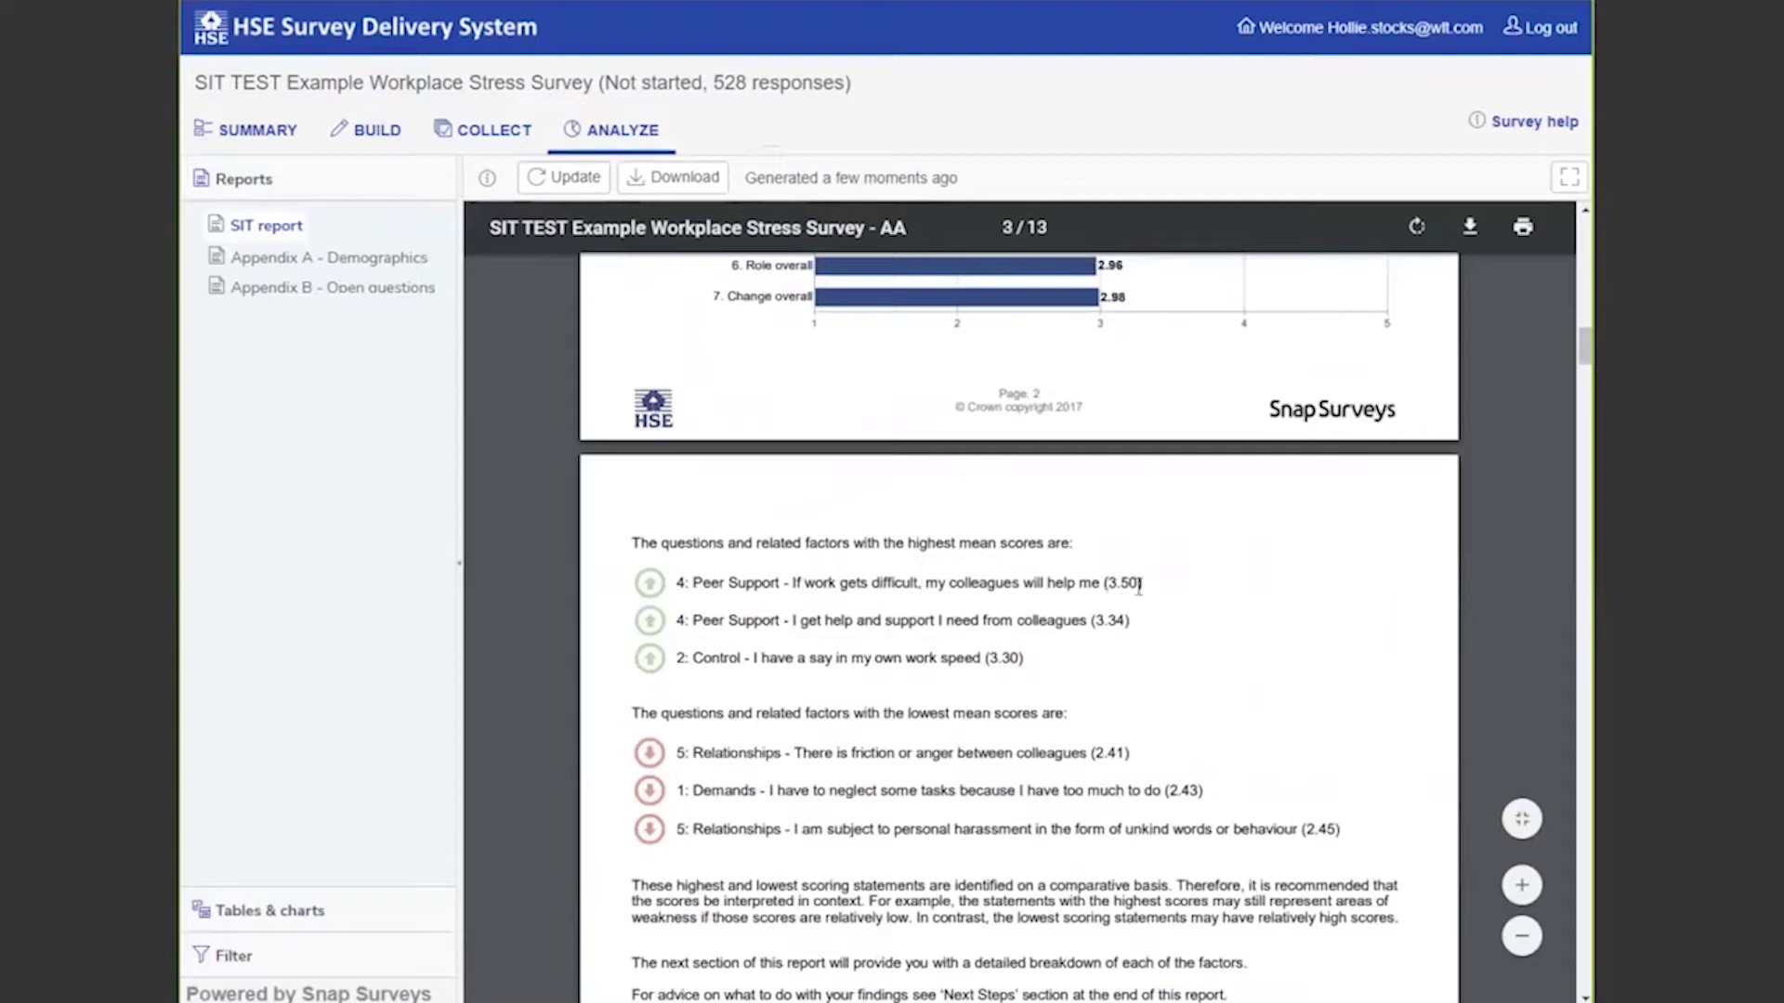
scroll(774, 740, down, 1)
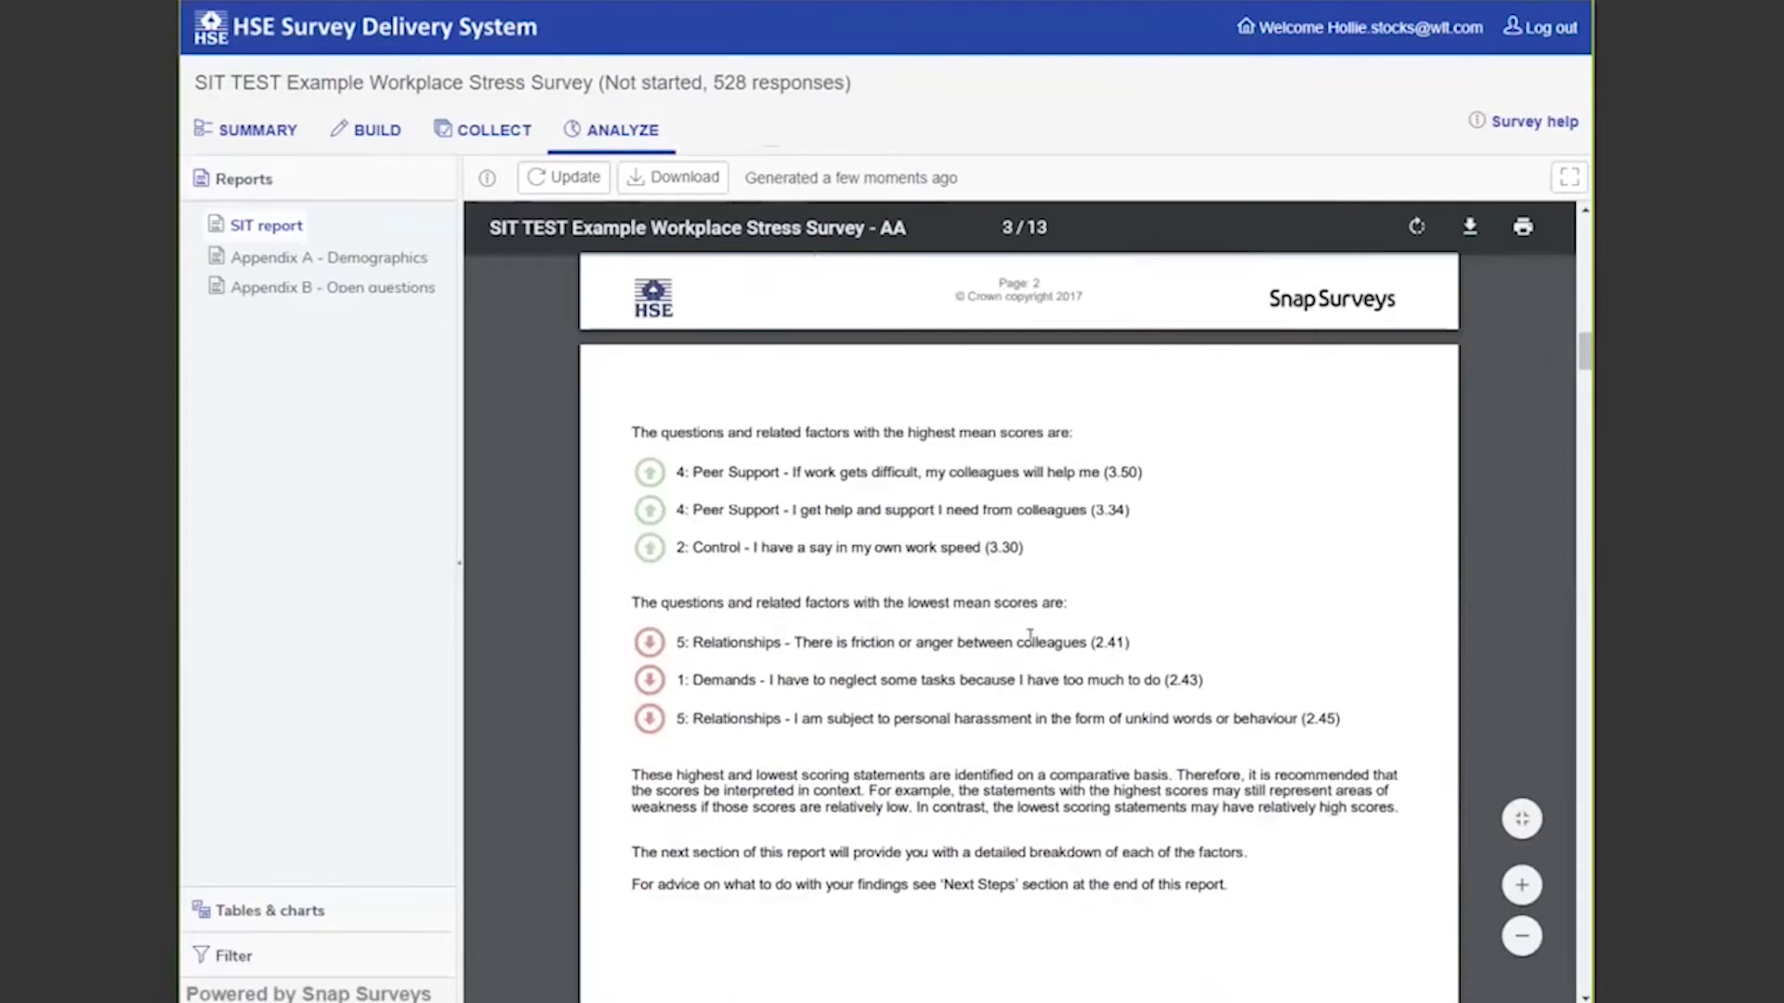
drag(1151, 641, 695, 643)
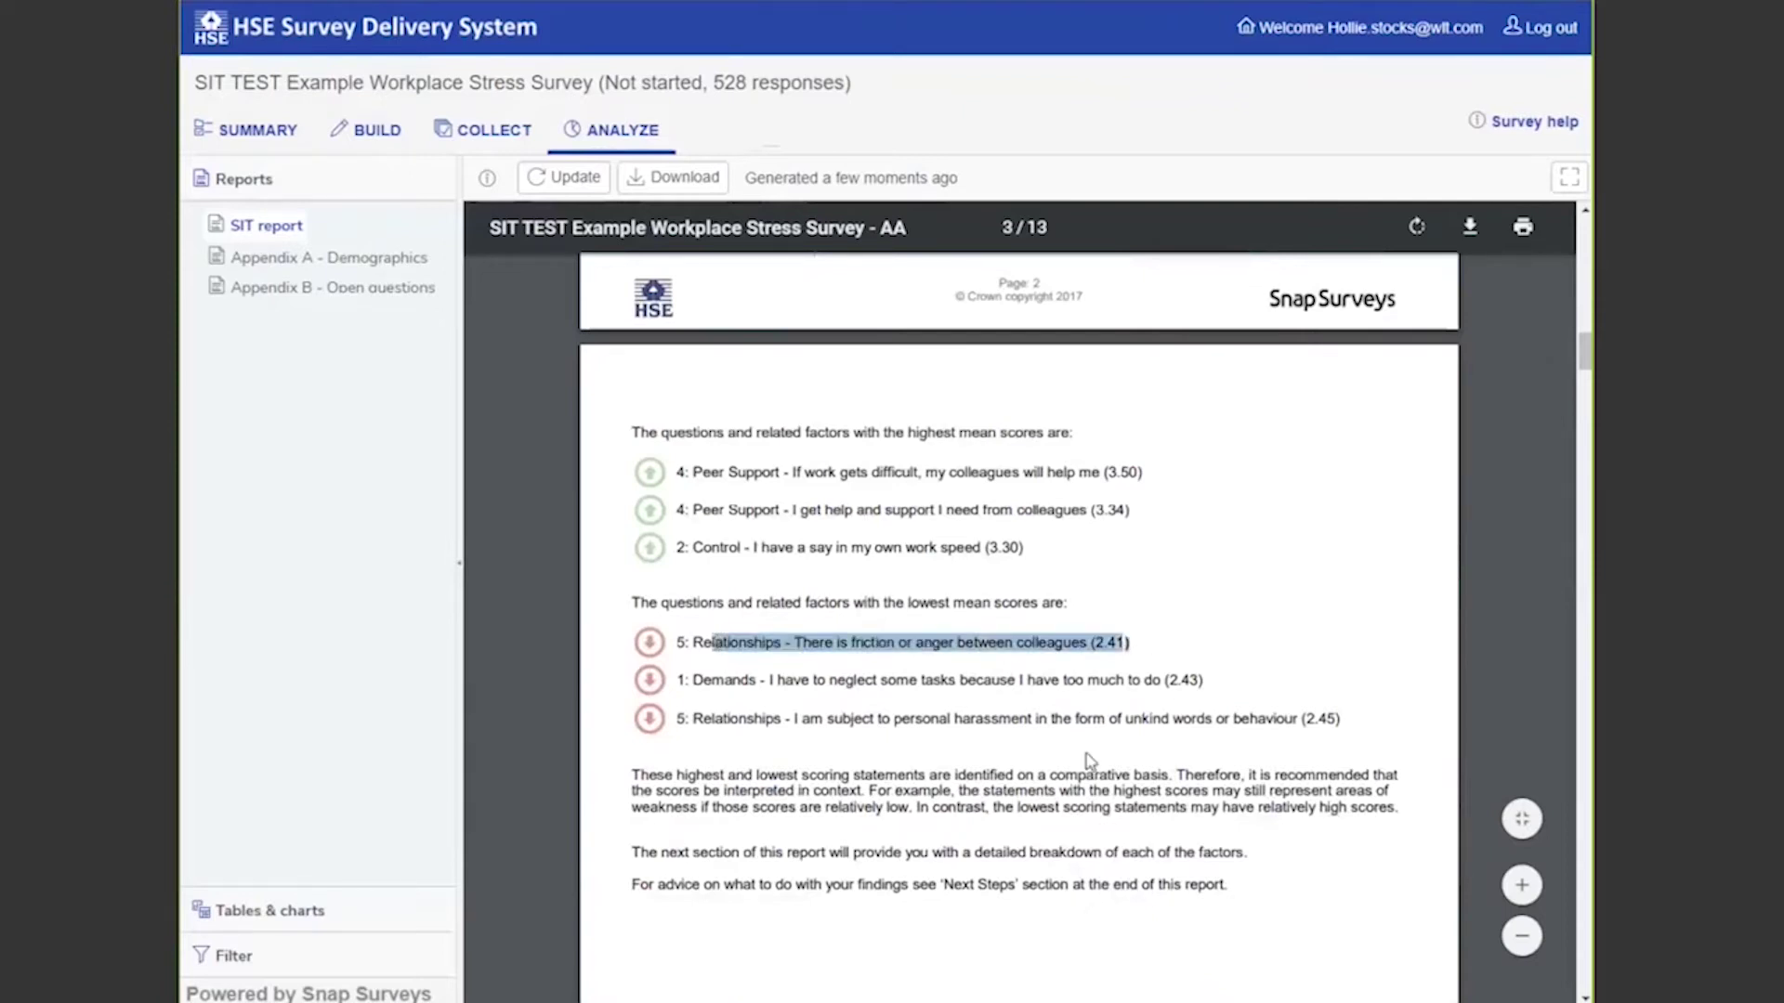
scroll(1152, 660, down, 5)
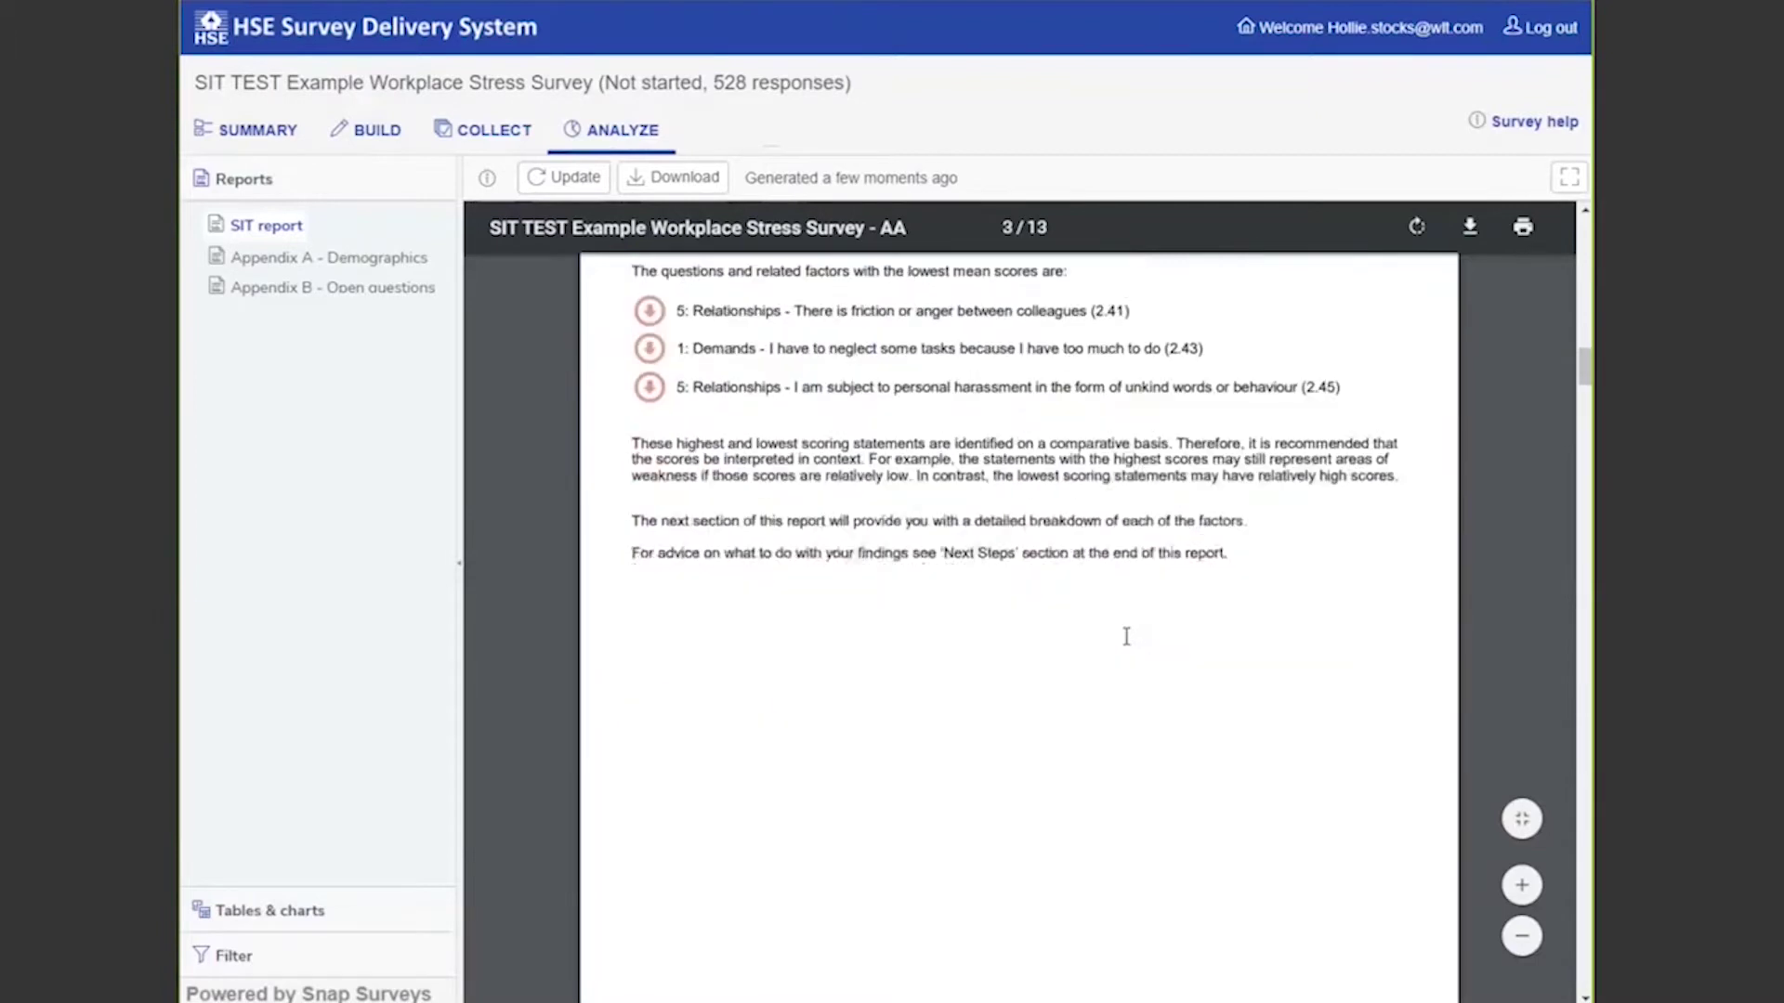
Read into the factor sections, selecting the Warehouse Worker role label in a breakdown chart.
scroll(1129, 647, down, 7)
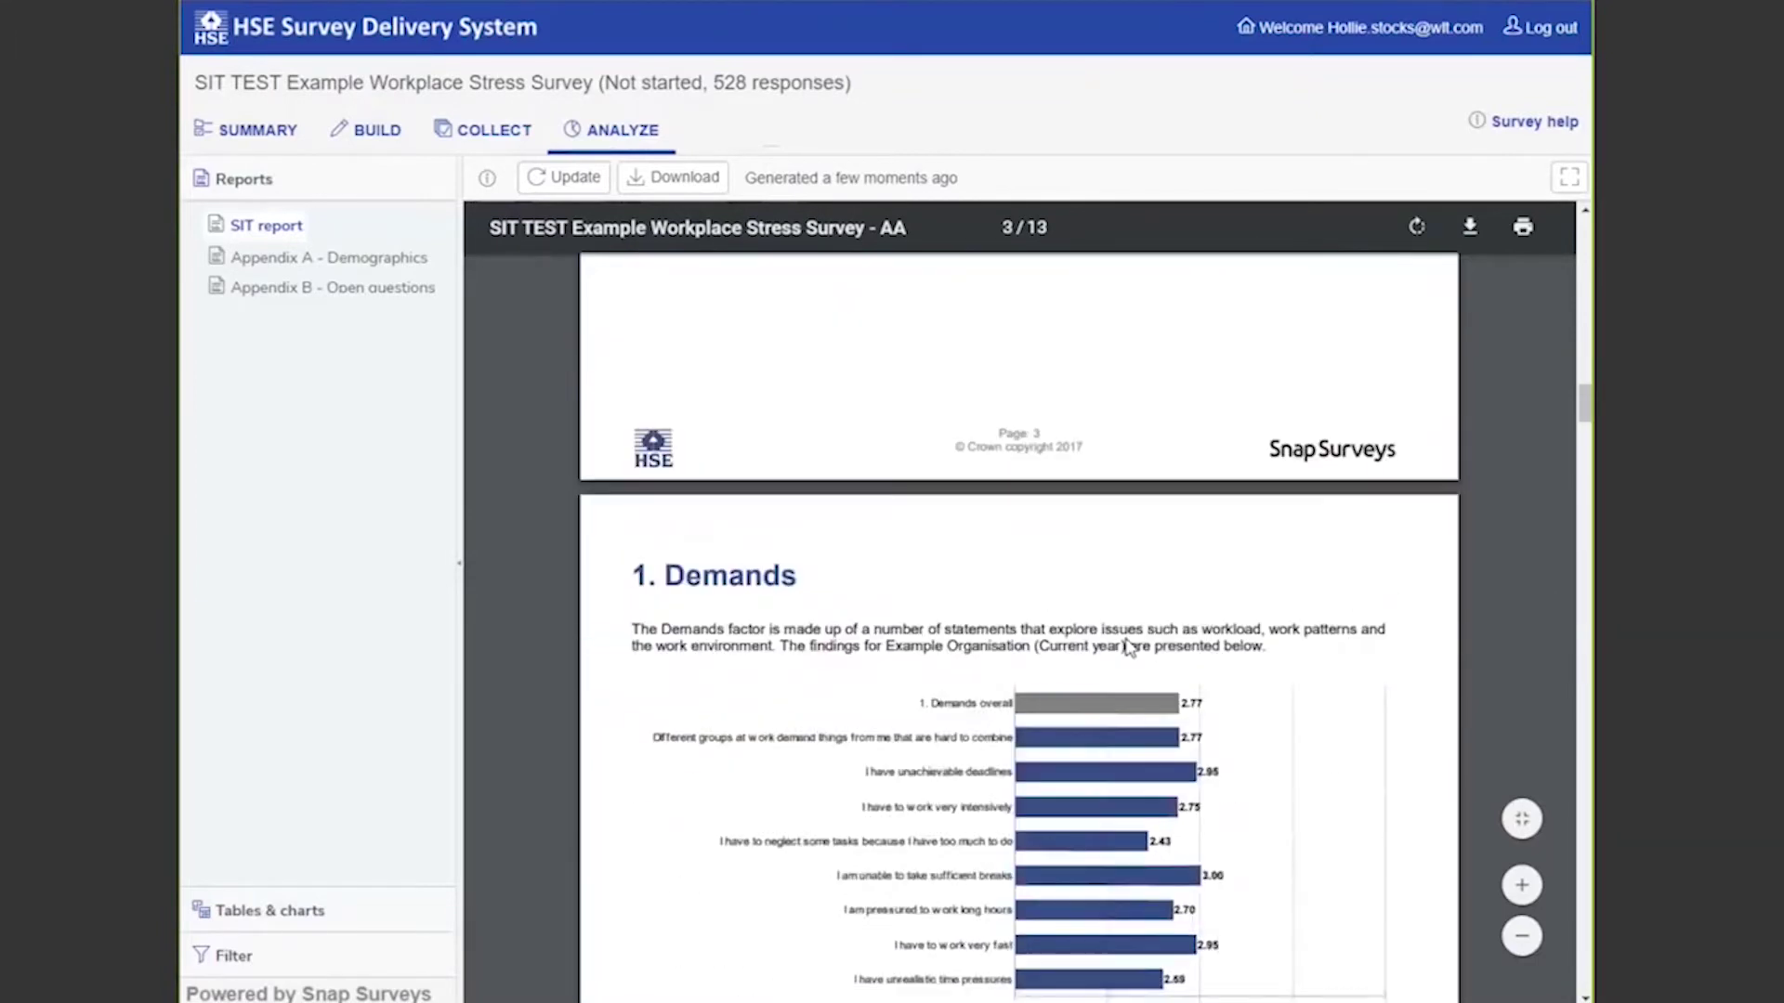
scroll(1015, 651, down, 2)
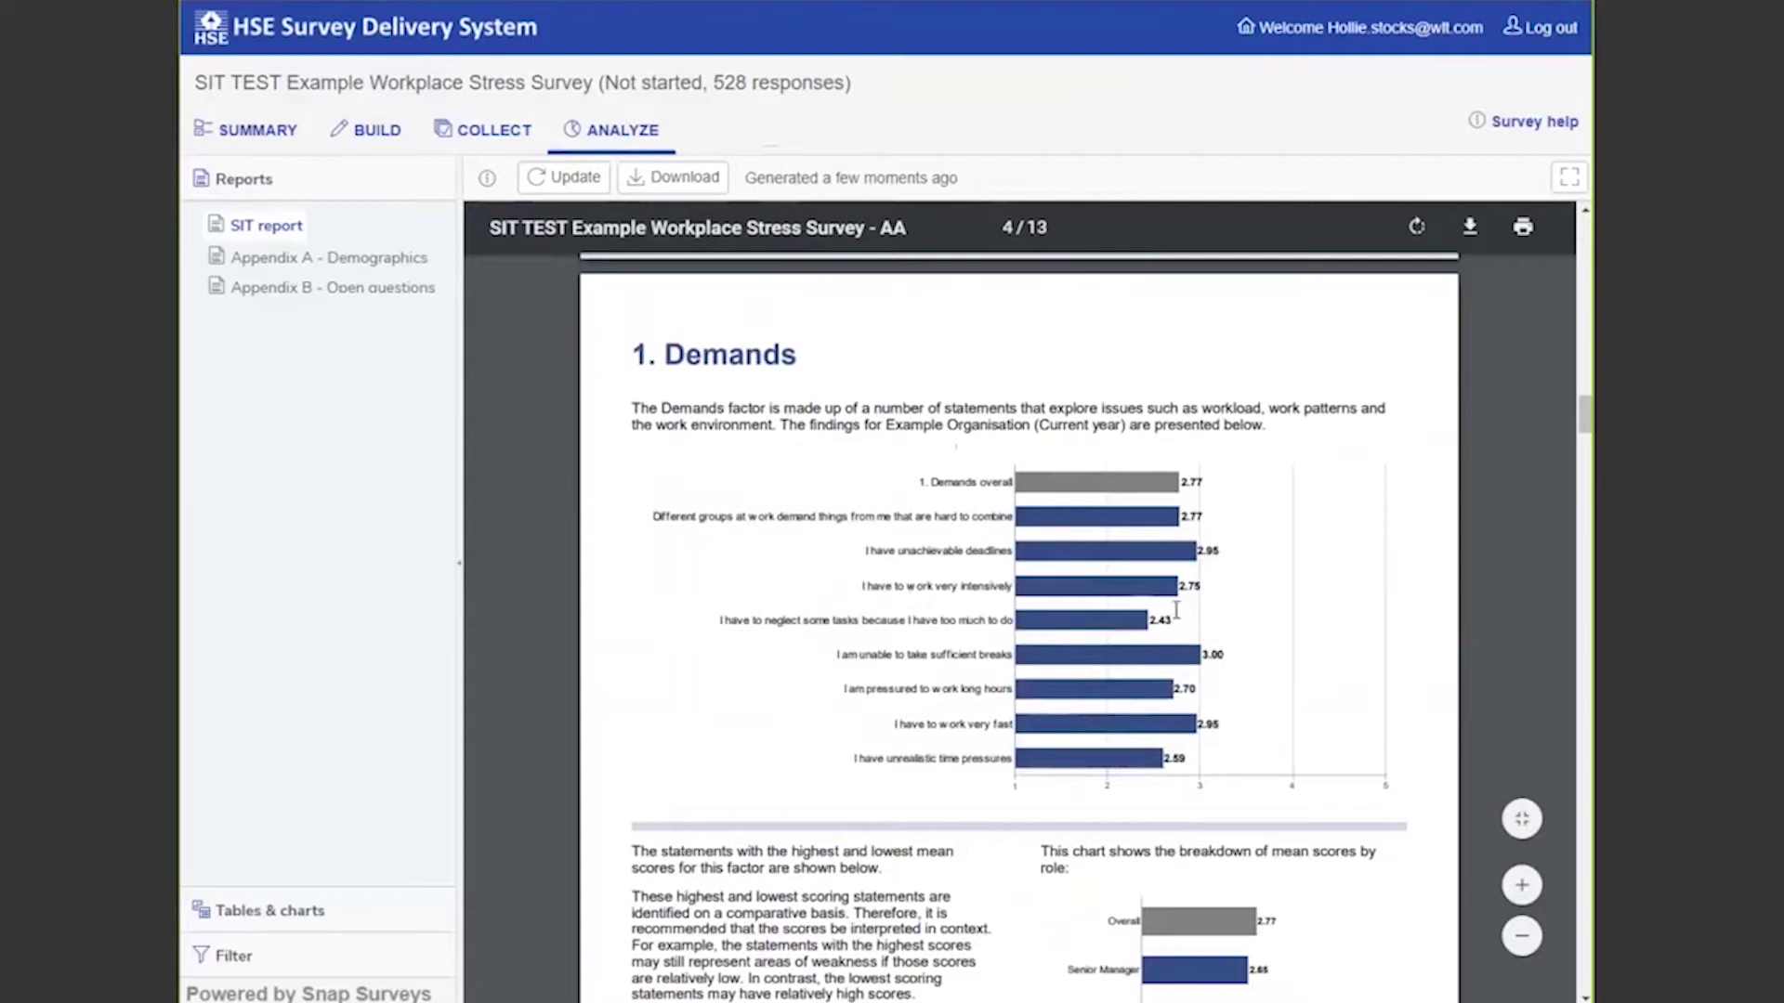
scroll(1104, 653, down, 1)
scroll(1103, 653, down, 2)
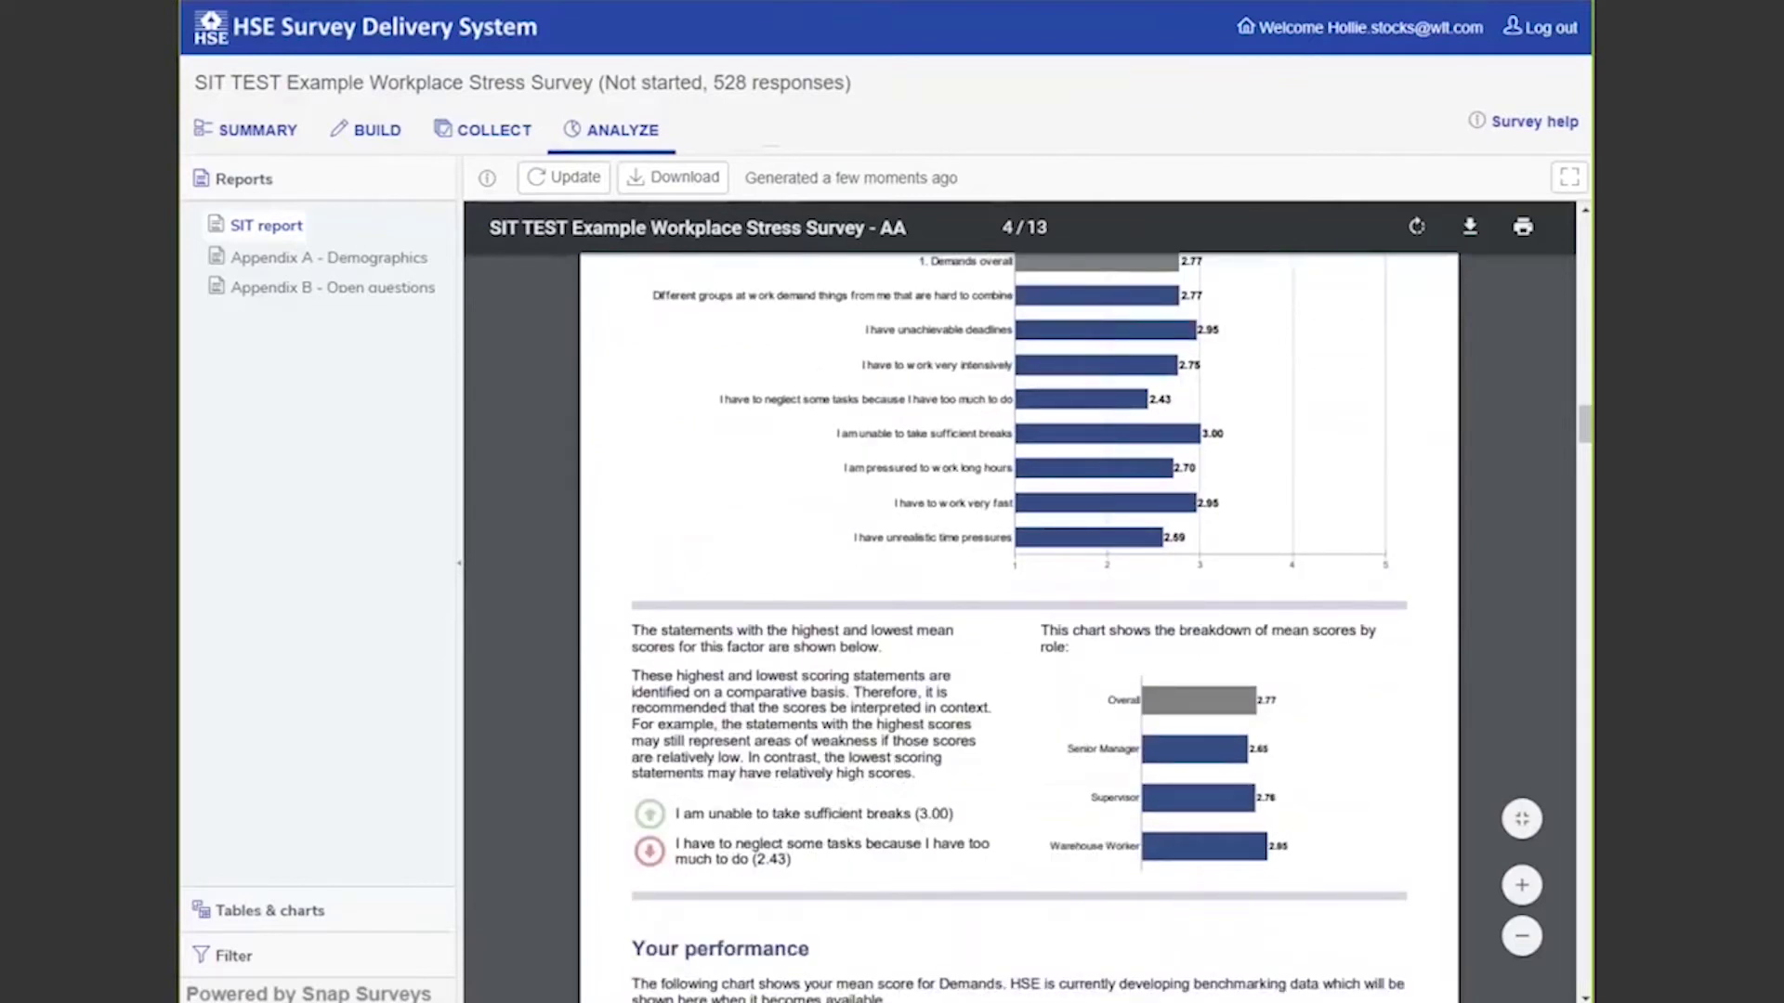
drag(1250, 762, 1141, 845)
click(1109, 835)
click(1320, 795)
Continue past Peer Support, Relationships, Role and Change to the Next steps priorities page.
scroll(1037, 774, down, 3)
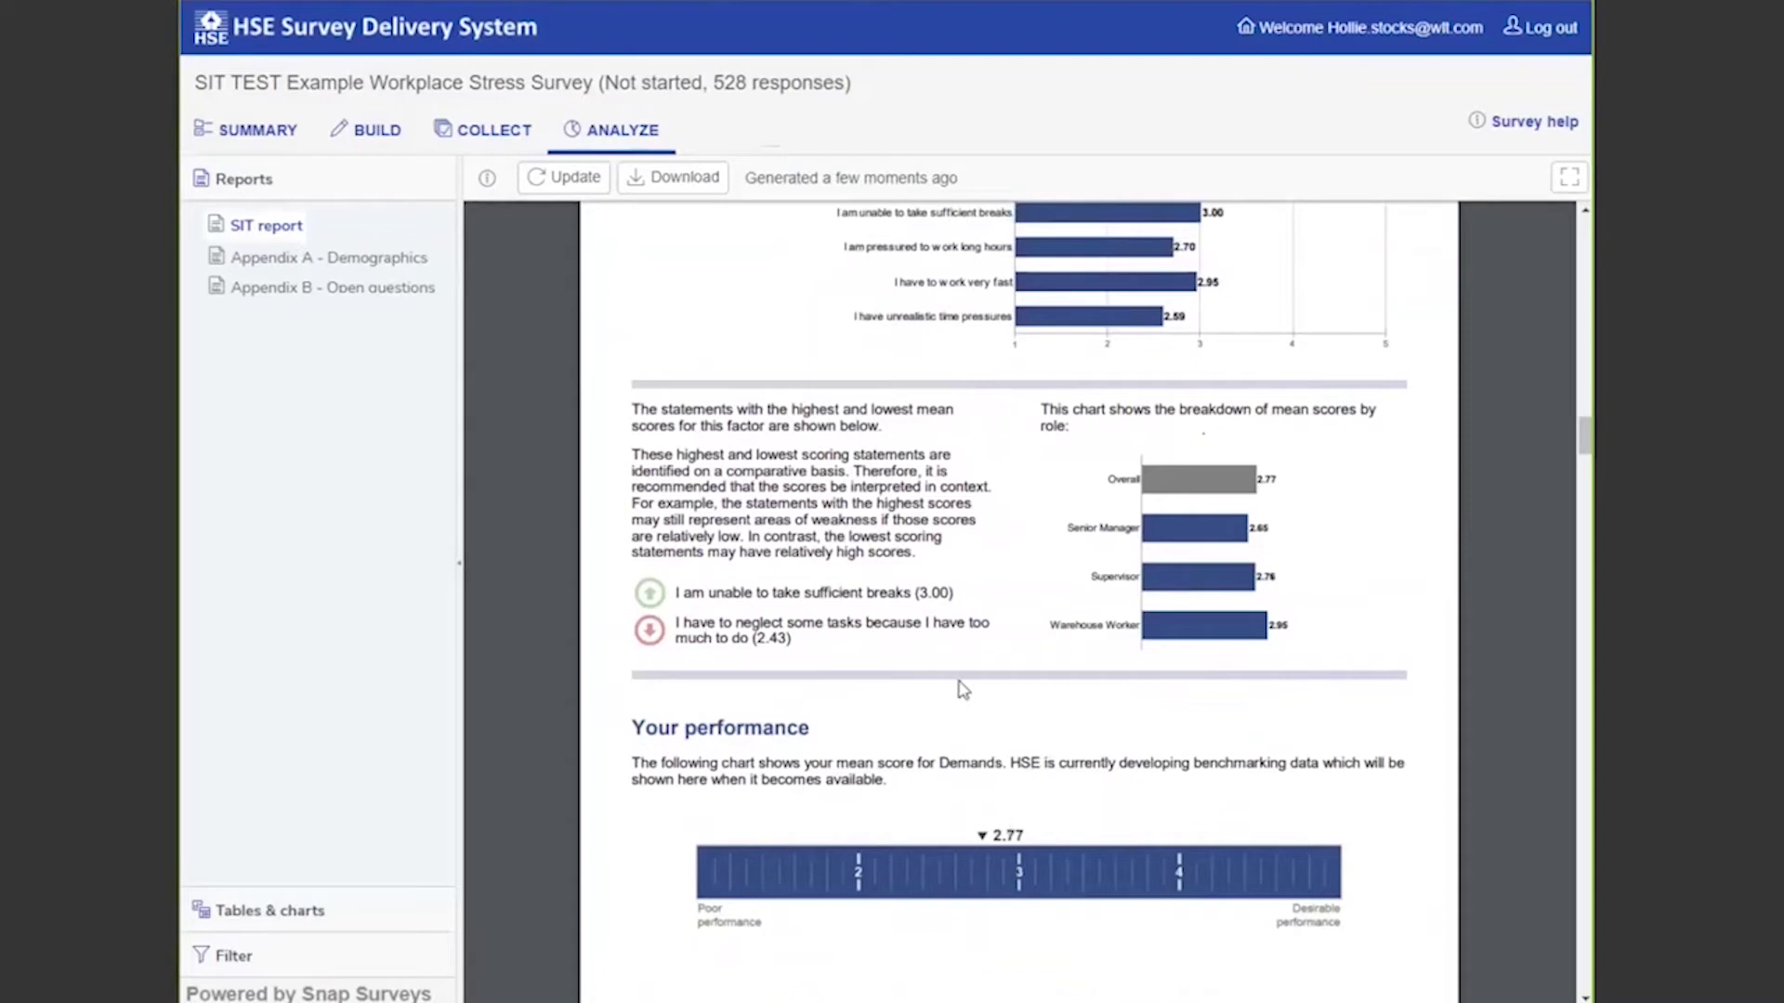
scroll(1004, 662, down, 7)
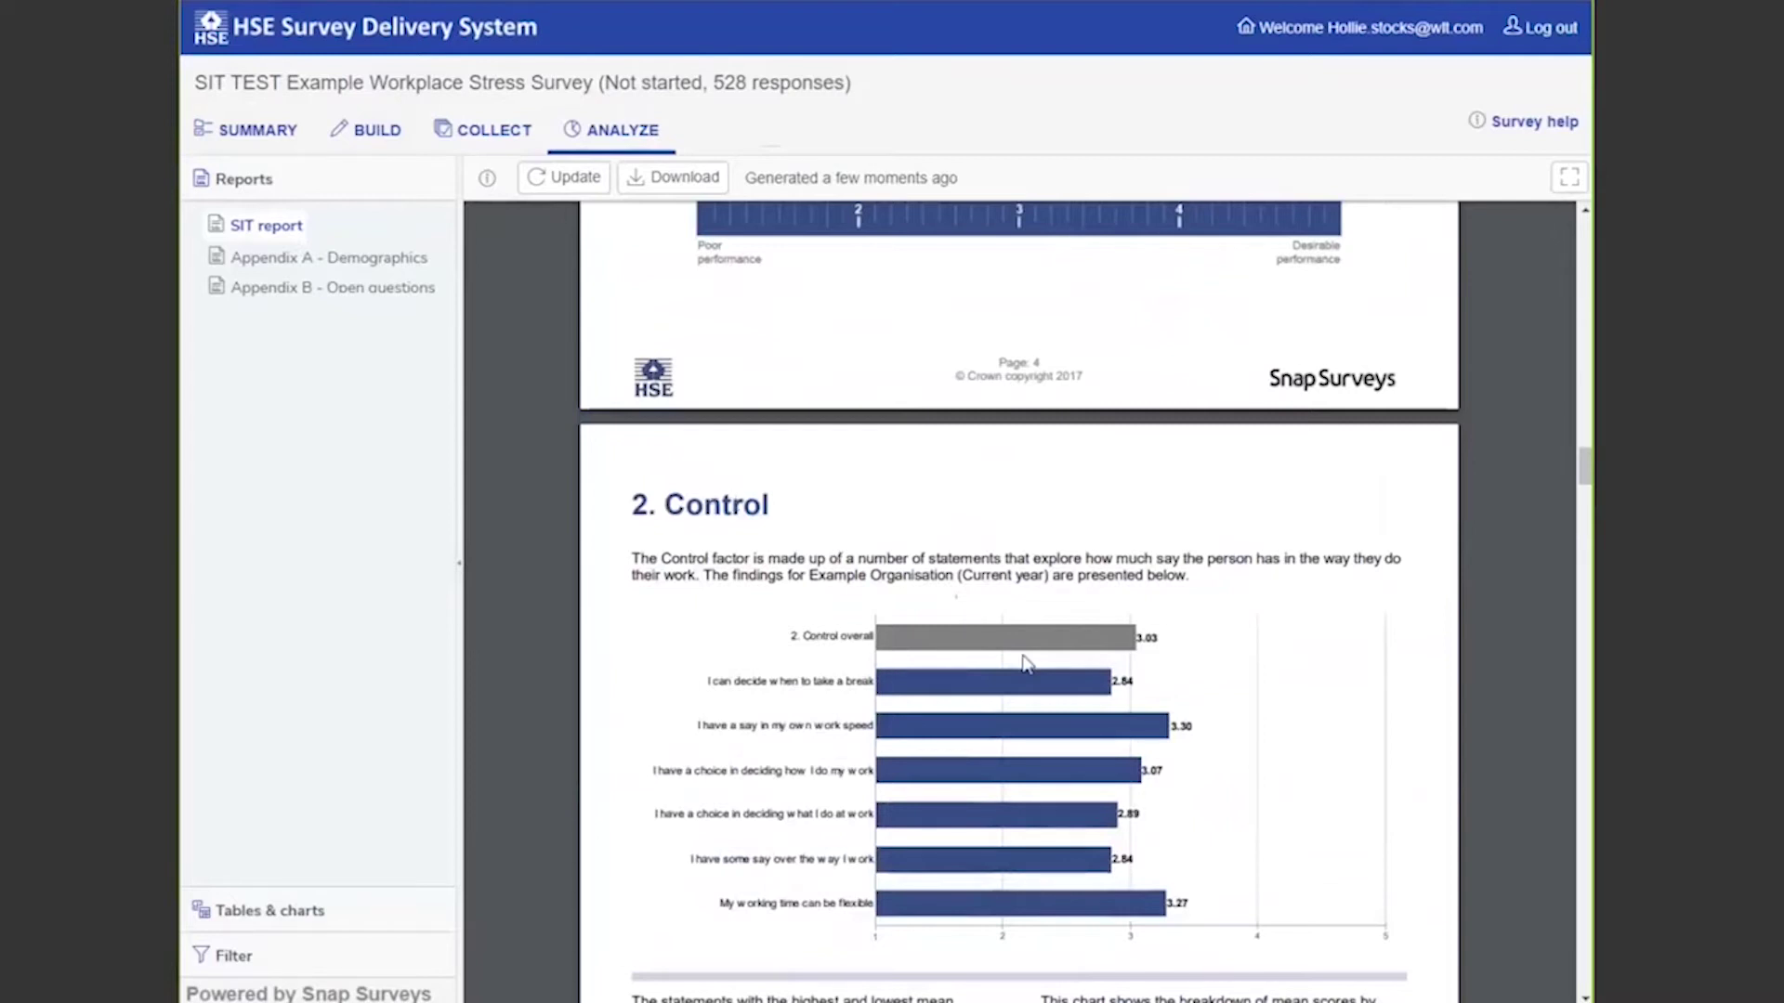
scroll(943, 704, down, 1)
scroll(941, 699, down, 8)
scroll(1043, 609, down, 7)
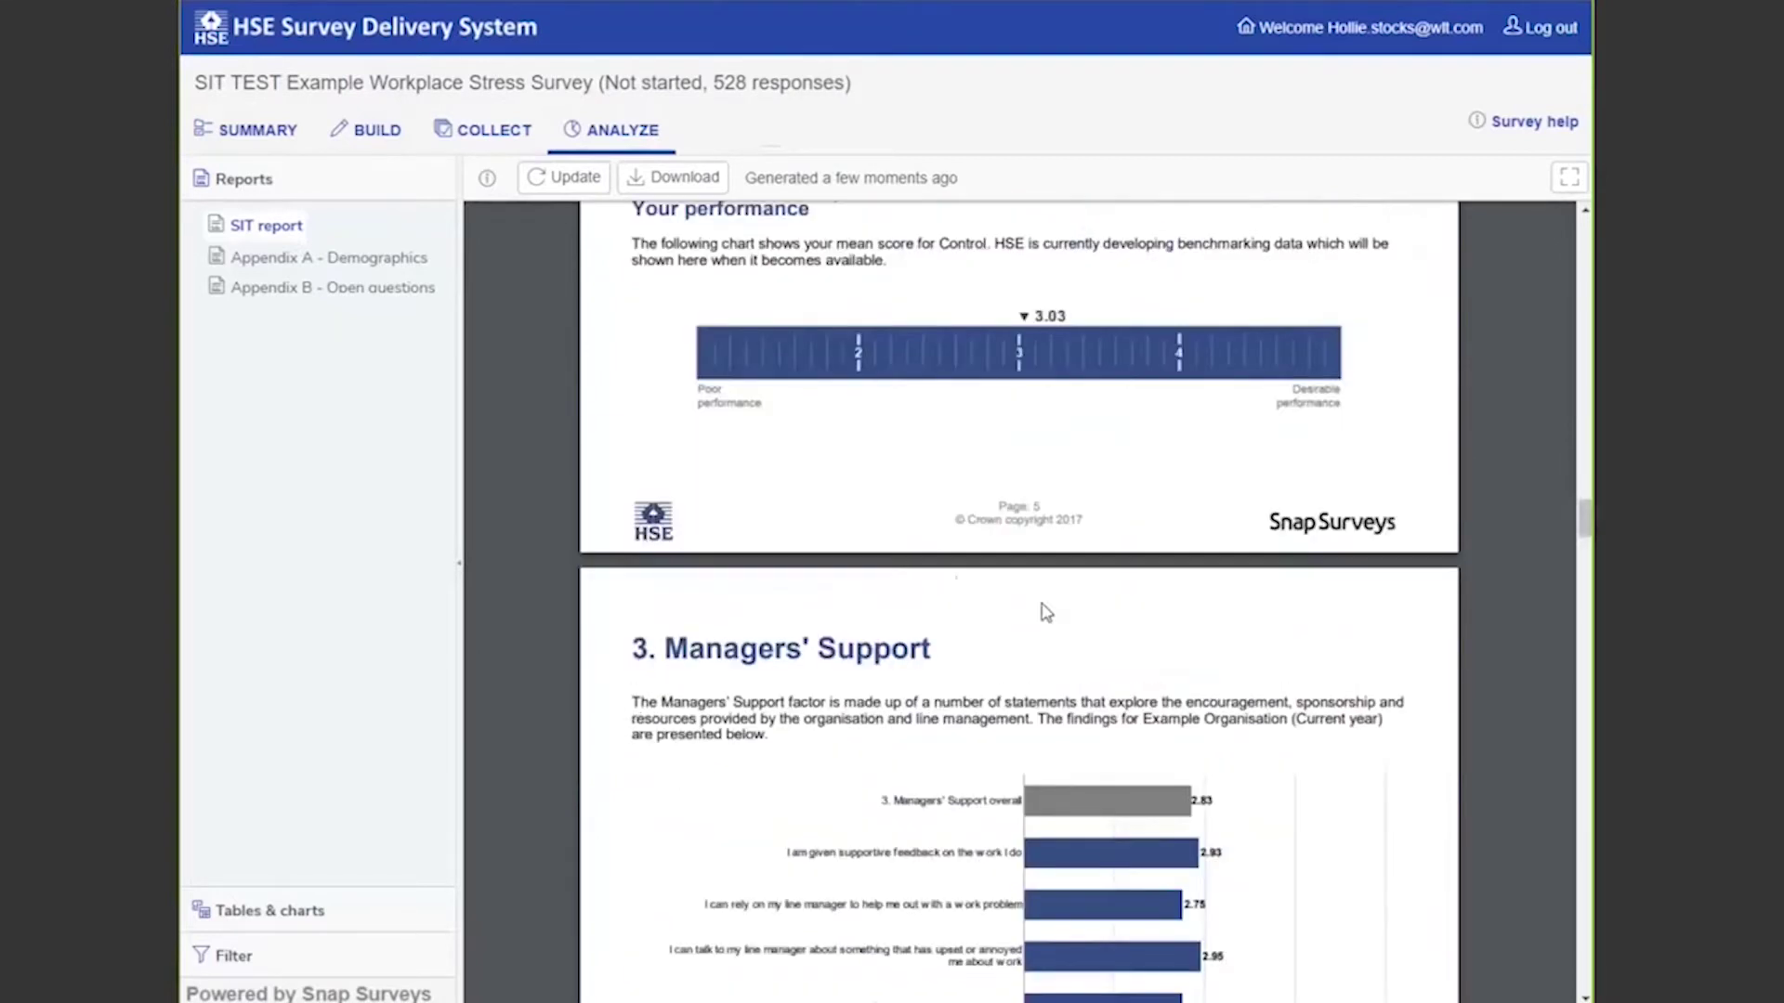
scroll(990, 504, down, 20)
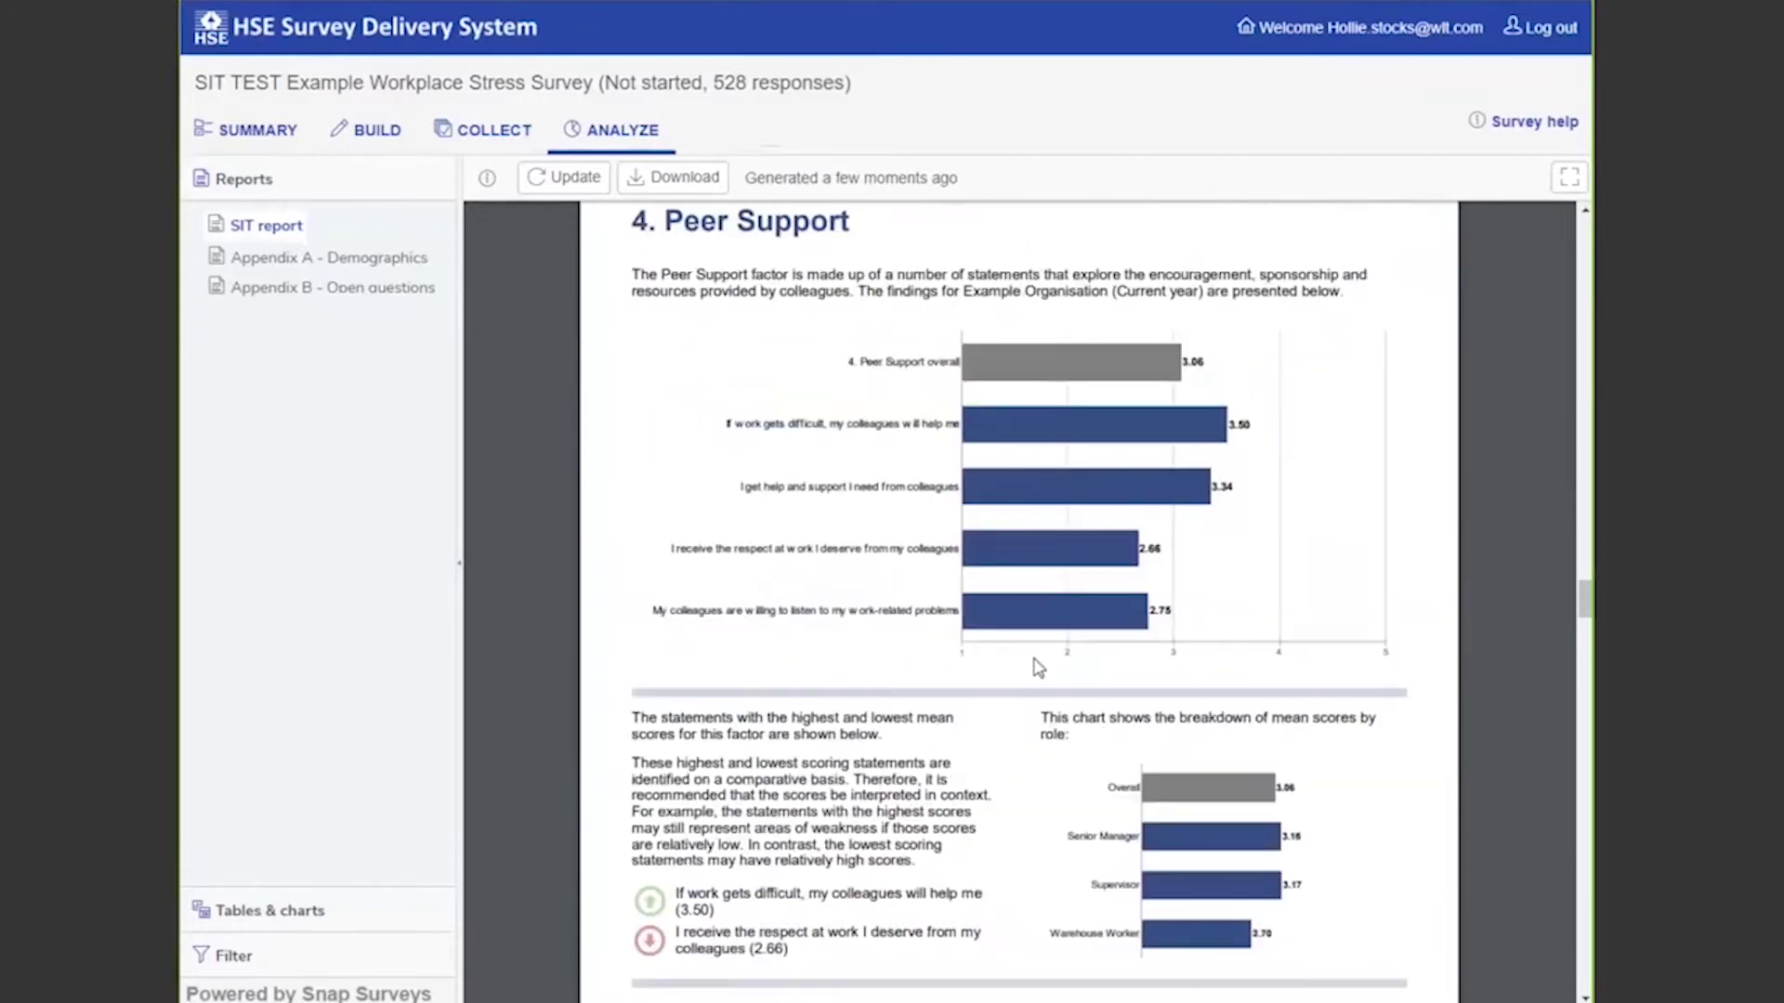
scroll(1026, 697, down, 15)
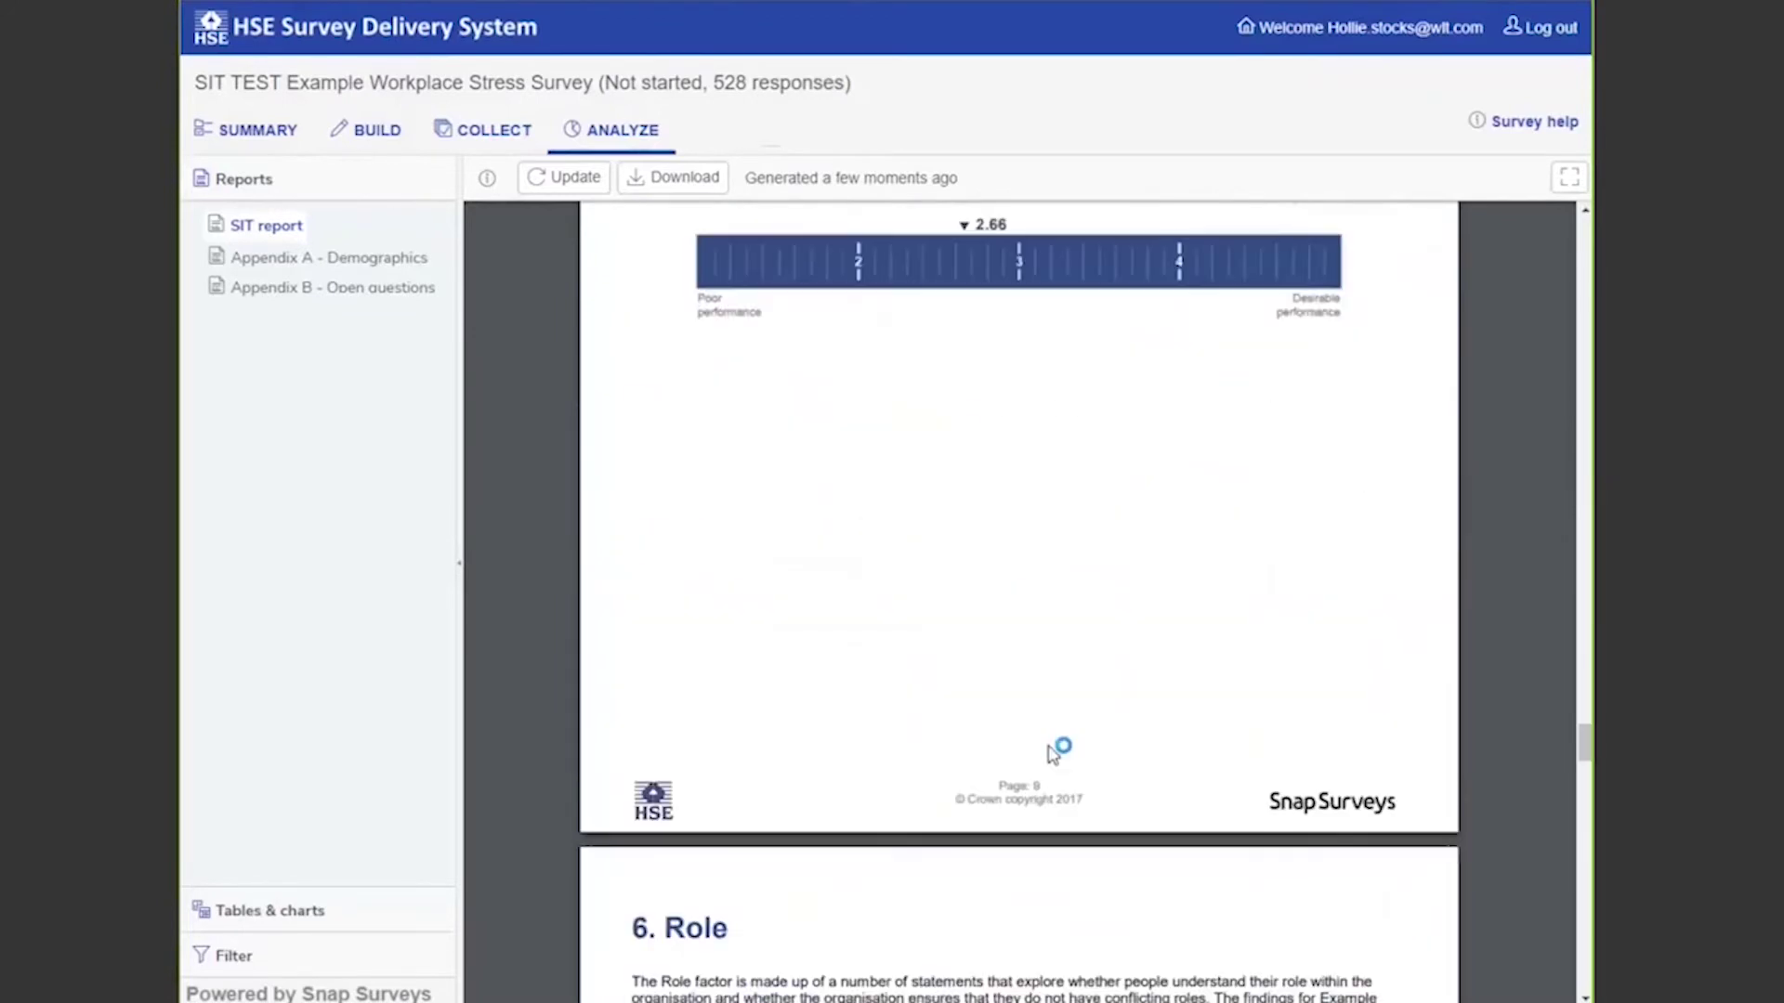
scroll(1053, 753, down, 20)
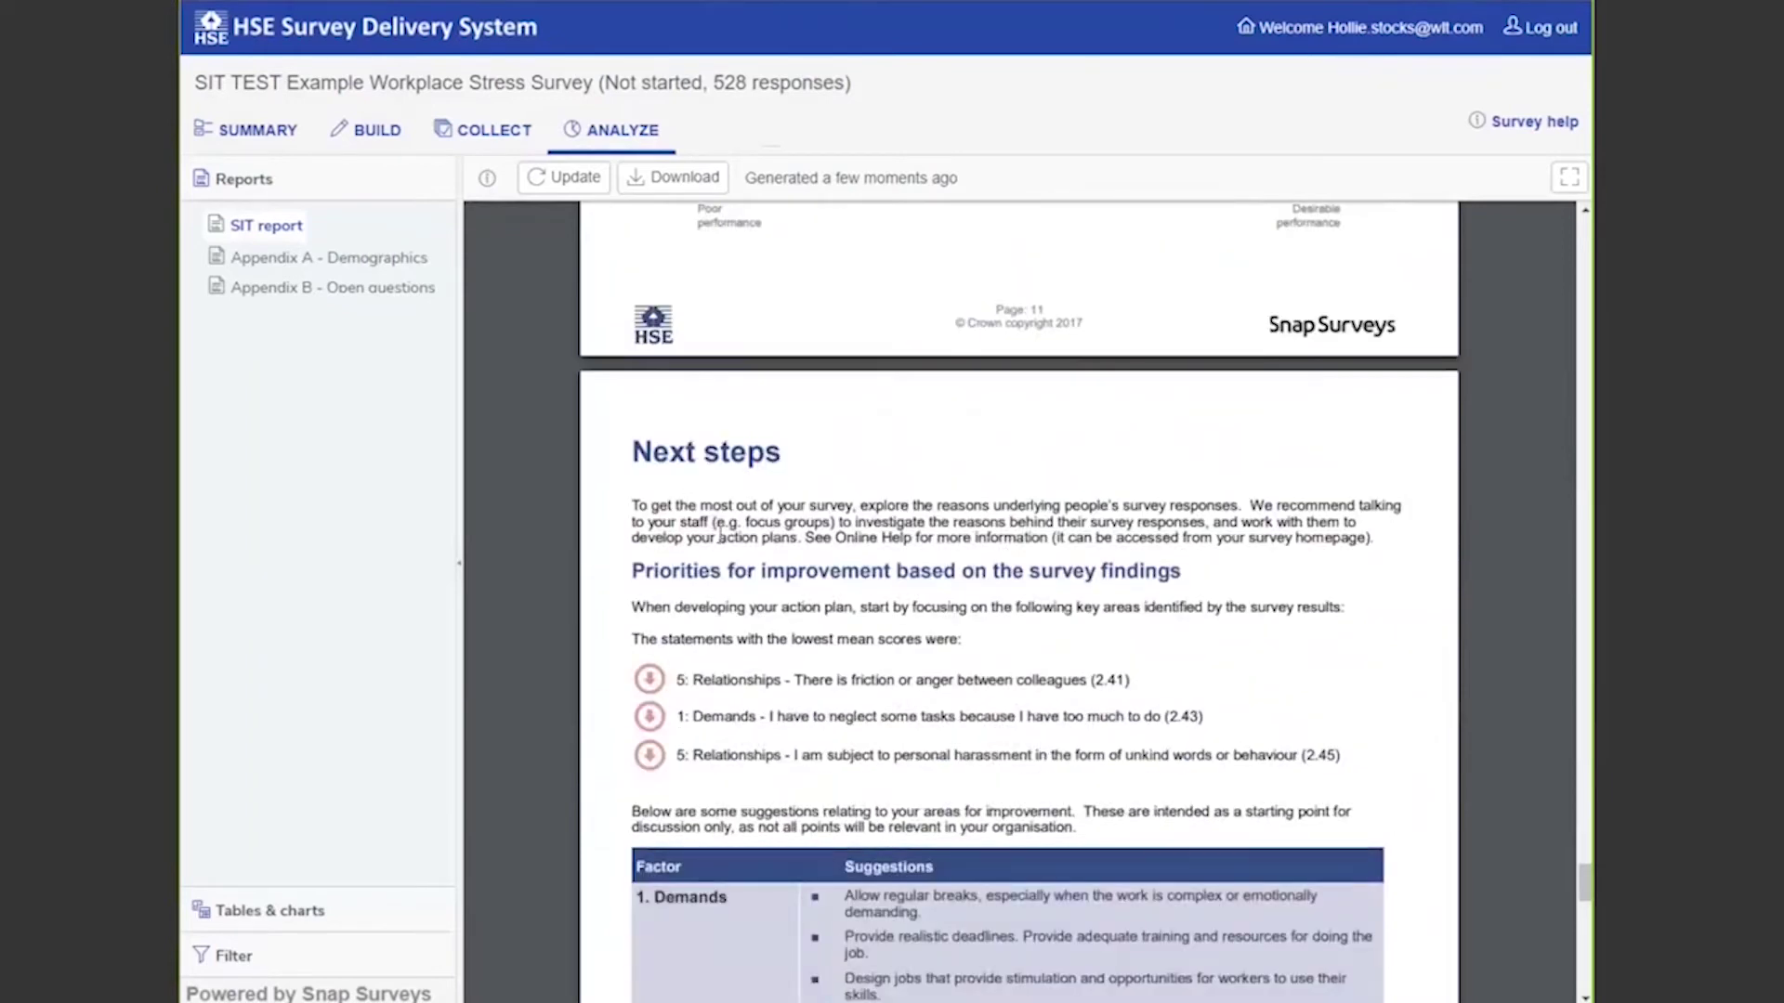
Read through the suggestions tables to the final 'Need more support?' page.
scroll(734, 540, down, 3)
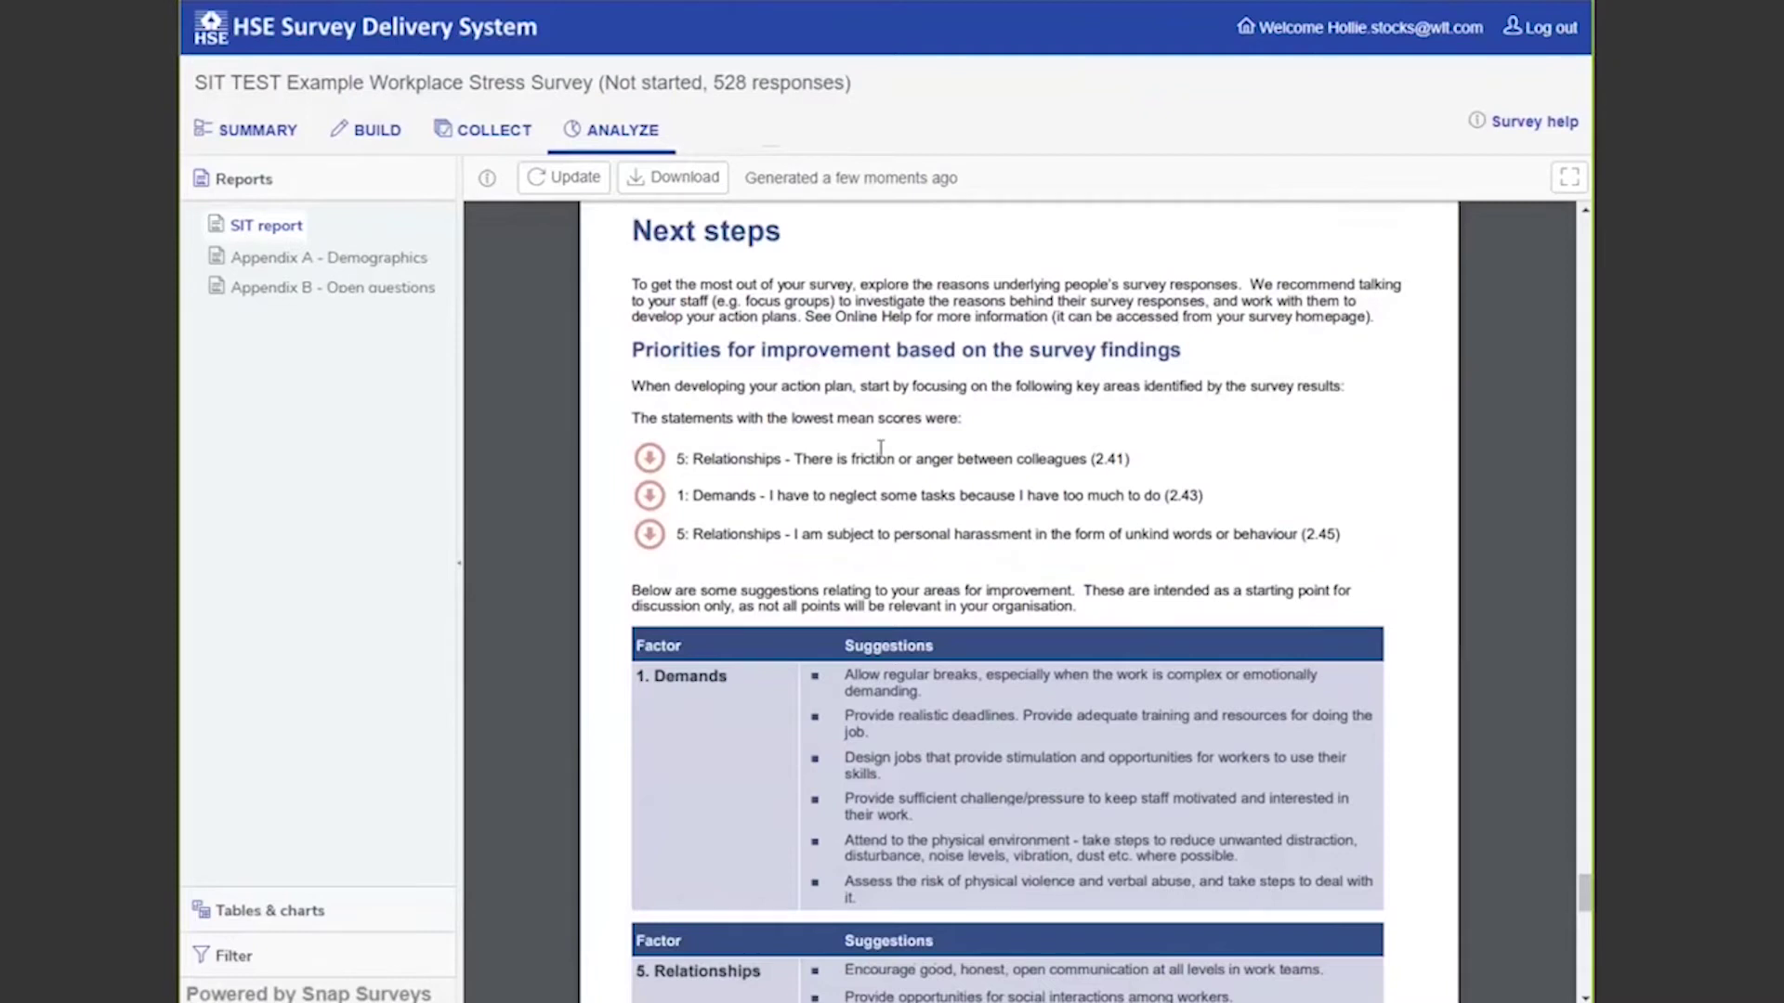
scroll(866, 509, down, 5)
scroll(866, 509, down, 6)
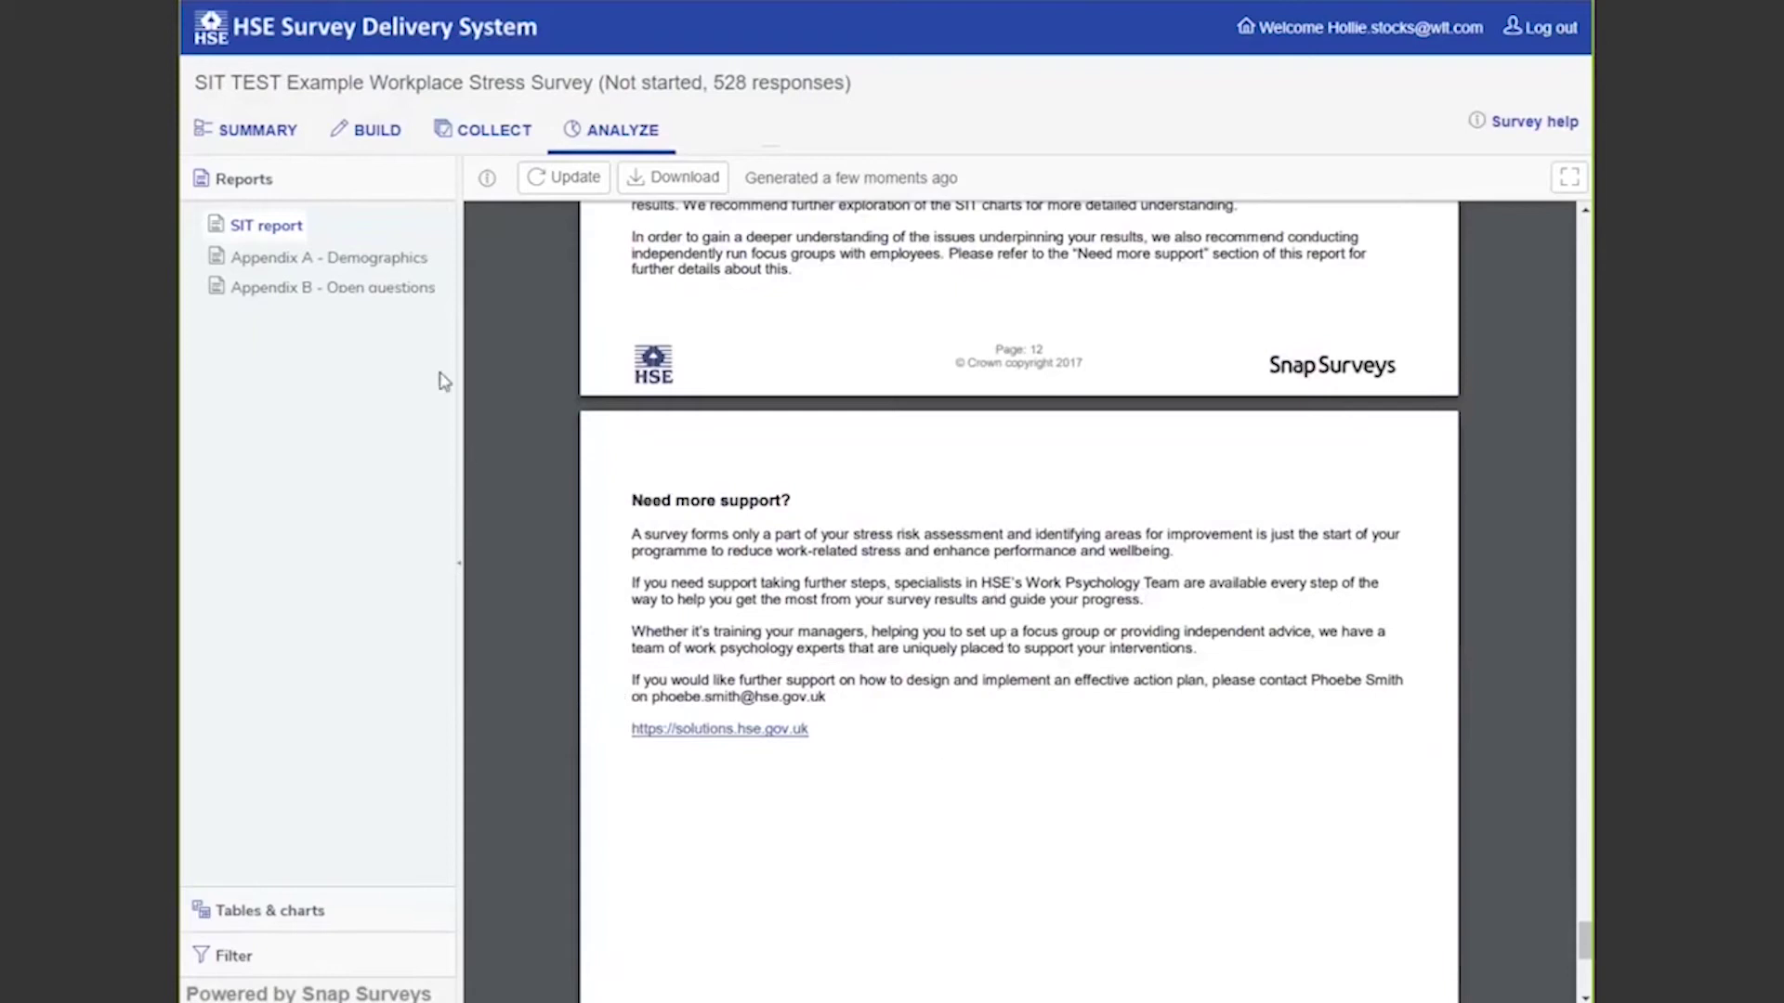
Review the Appendix A - Demographics charts, then view Appendix B - Open questions.
click(337, 256)
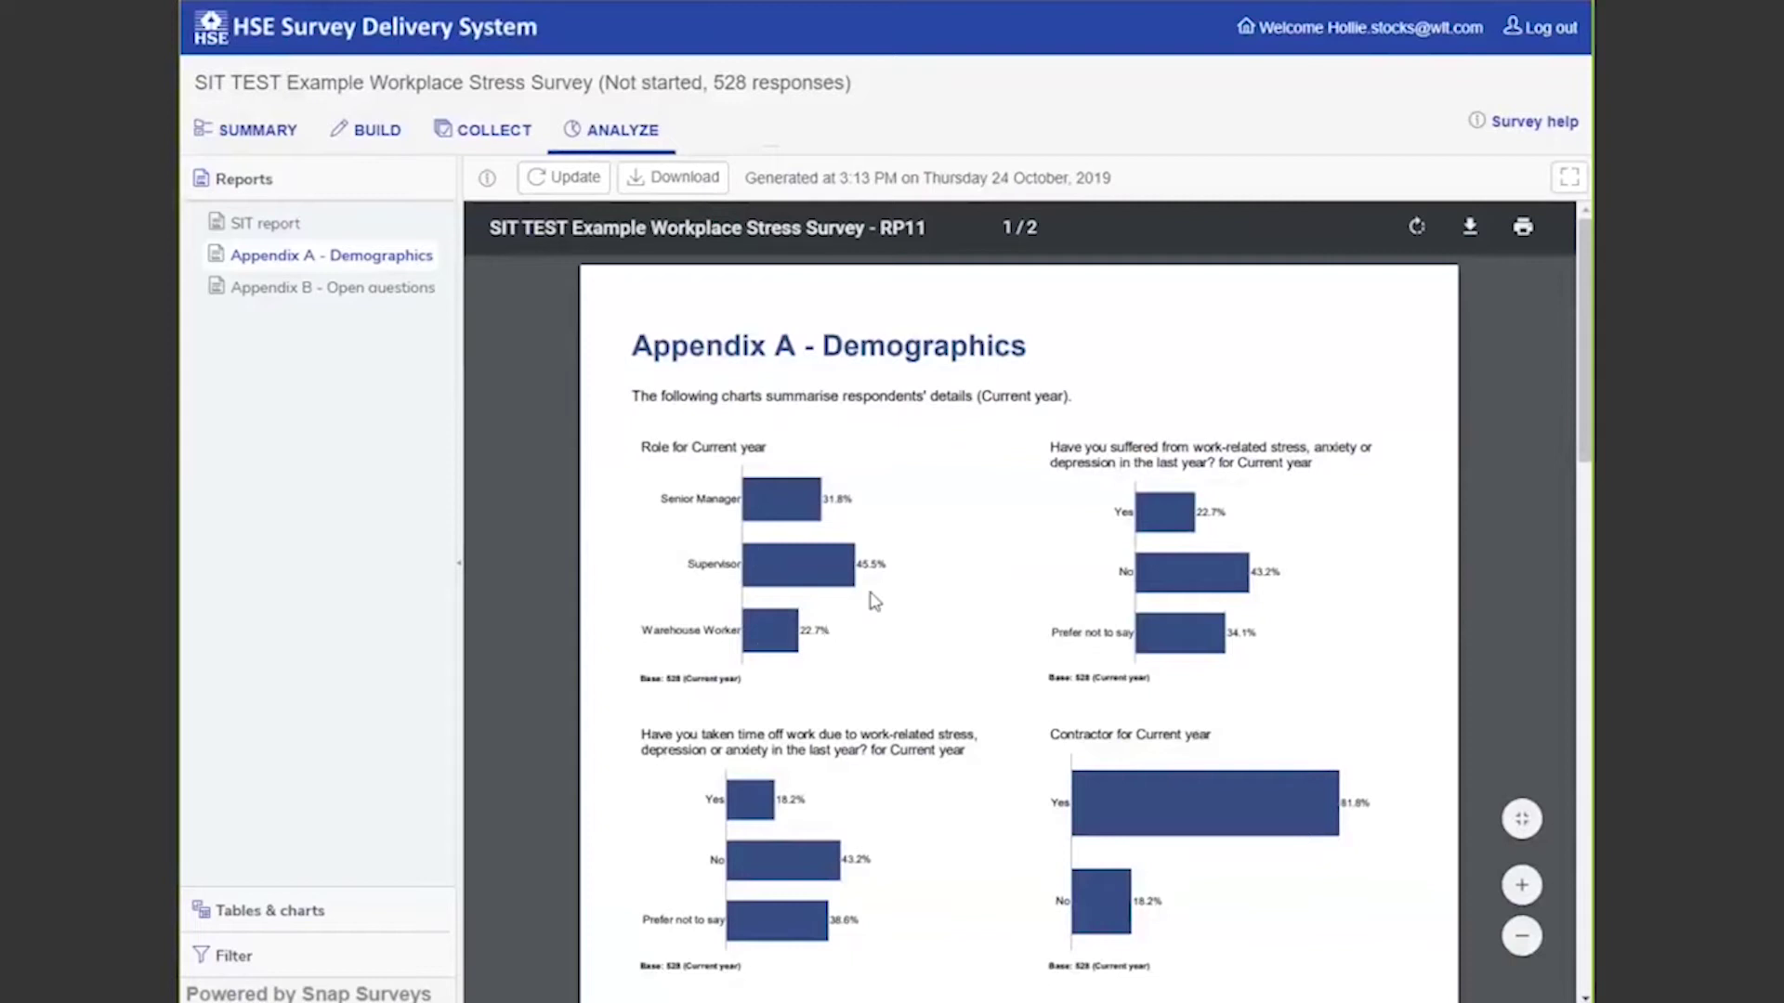
scroll(1115, 669, down, 1)
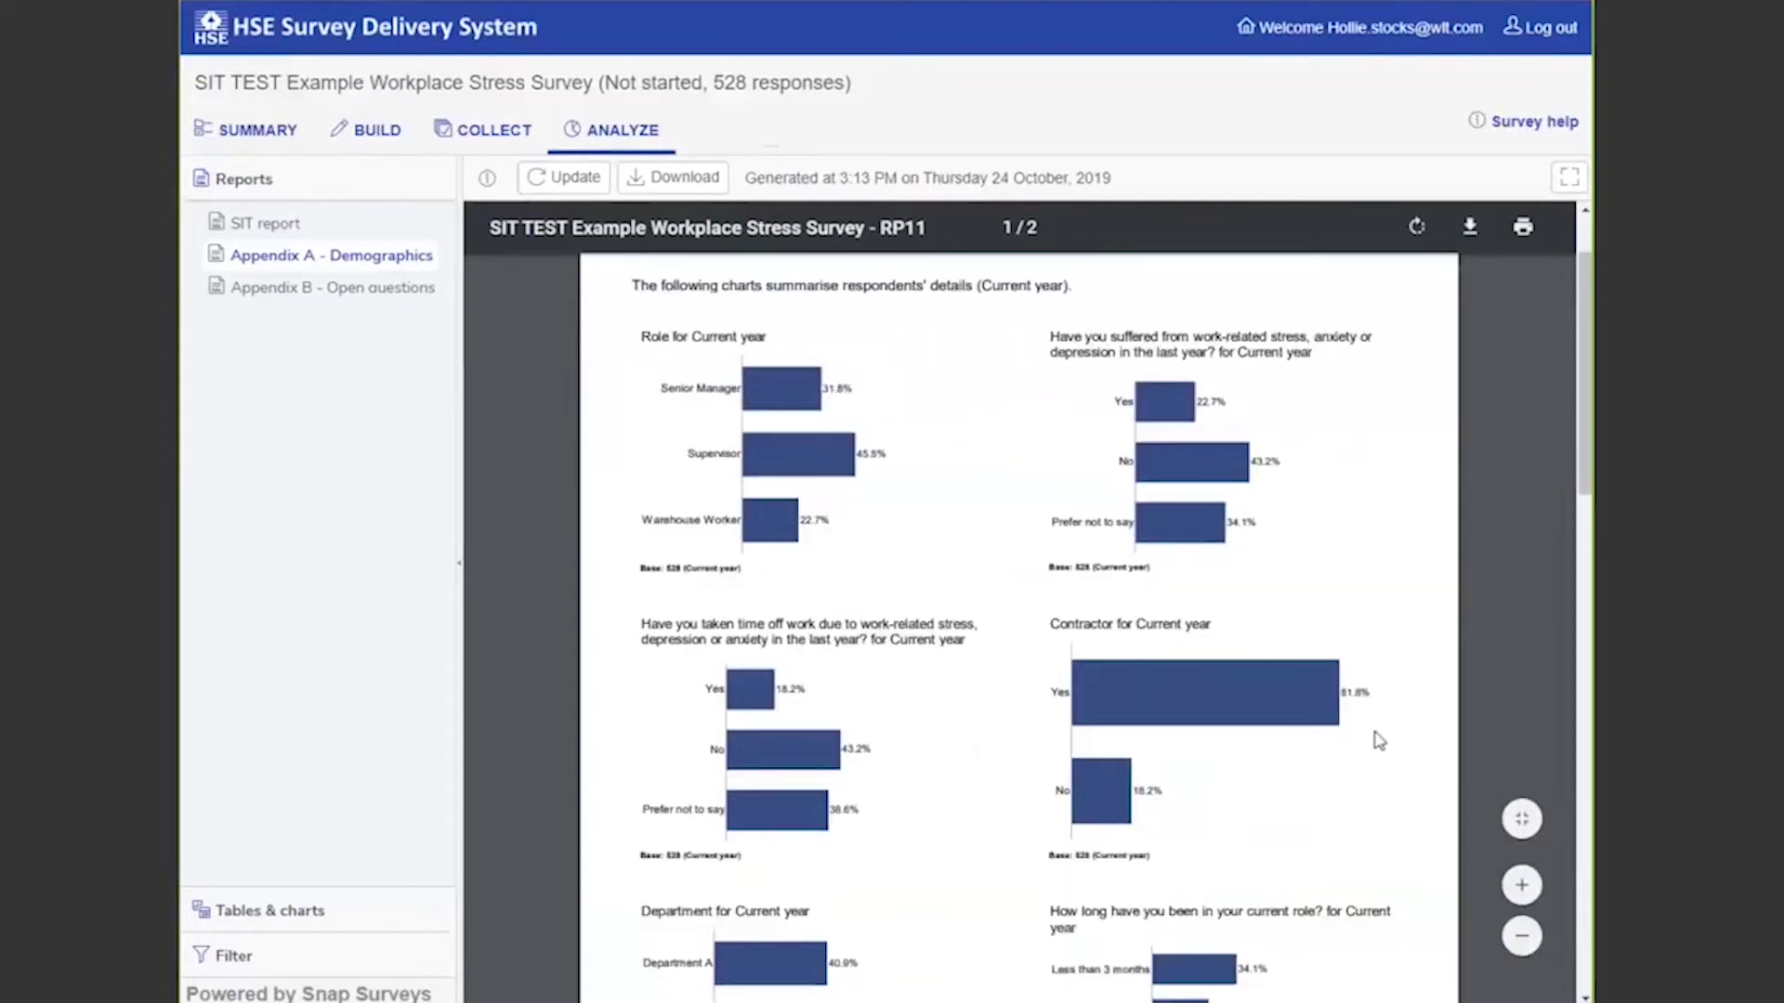
scroll(1059, 669, down, 4)
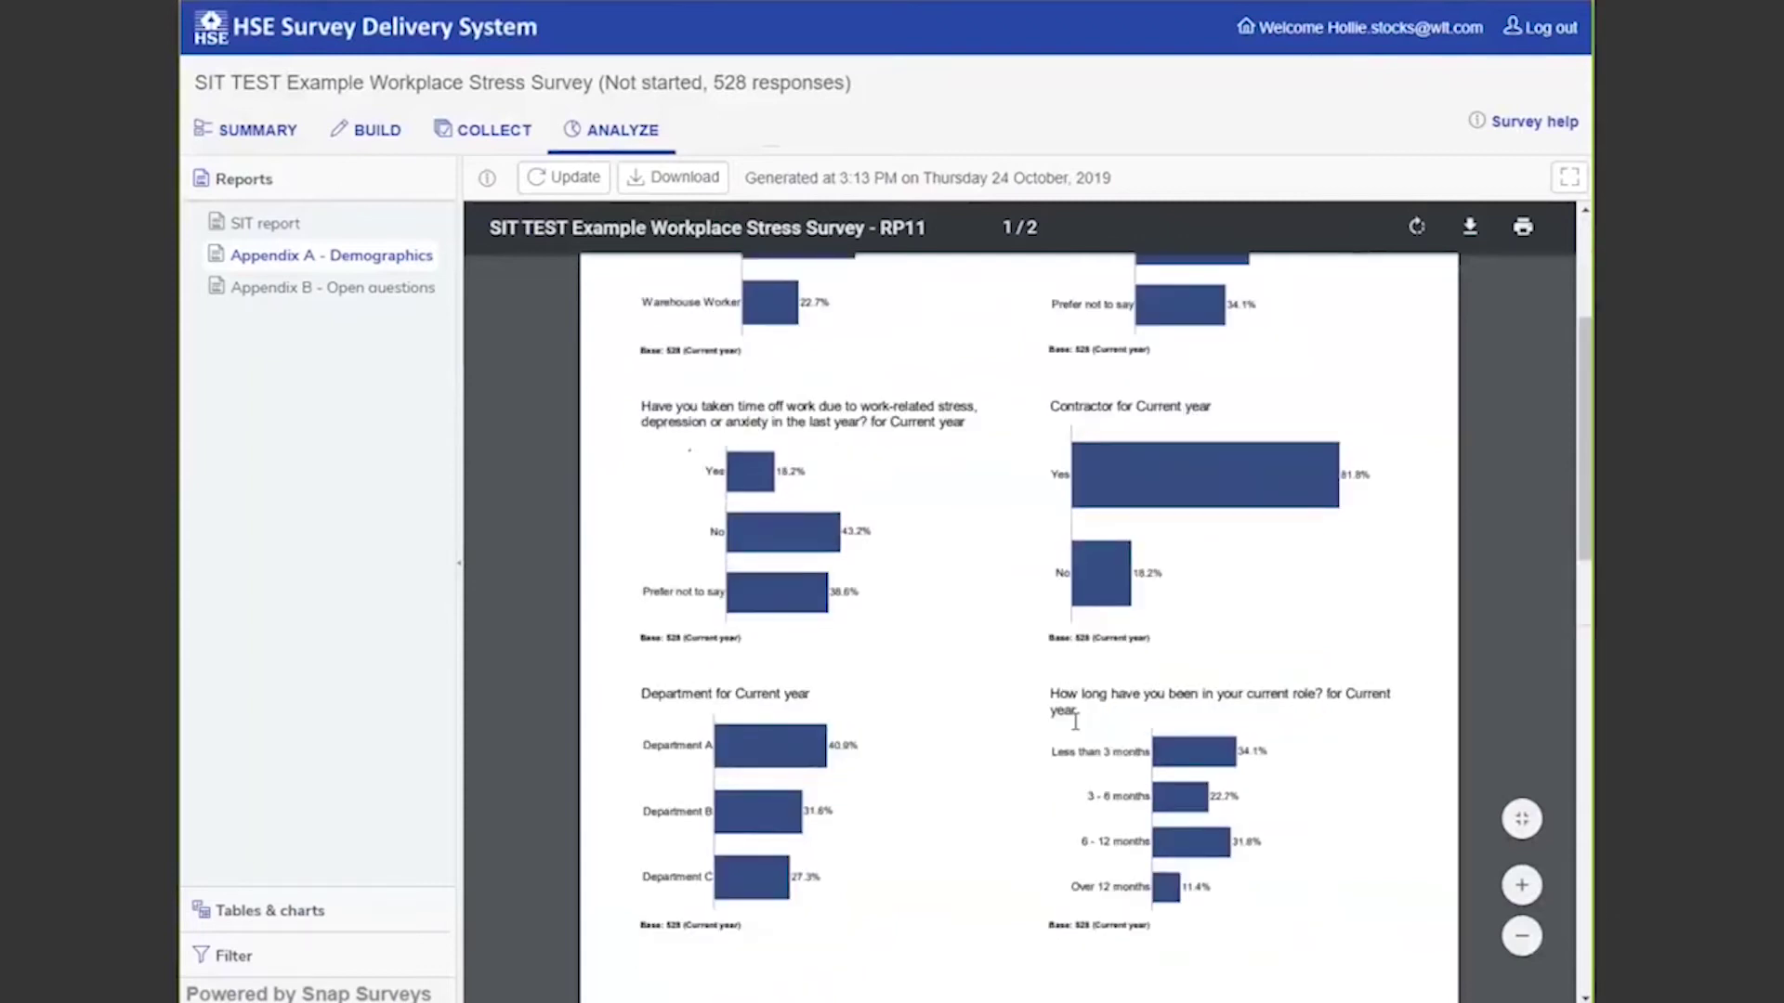
click(279, 286)
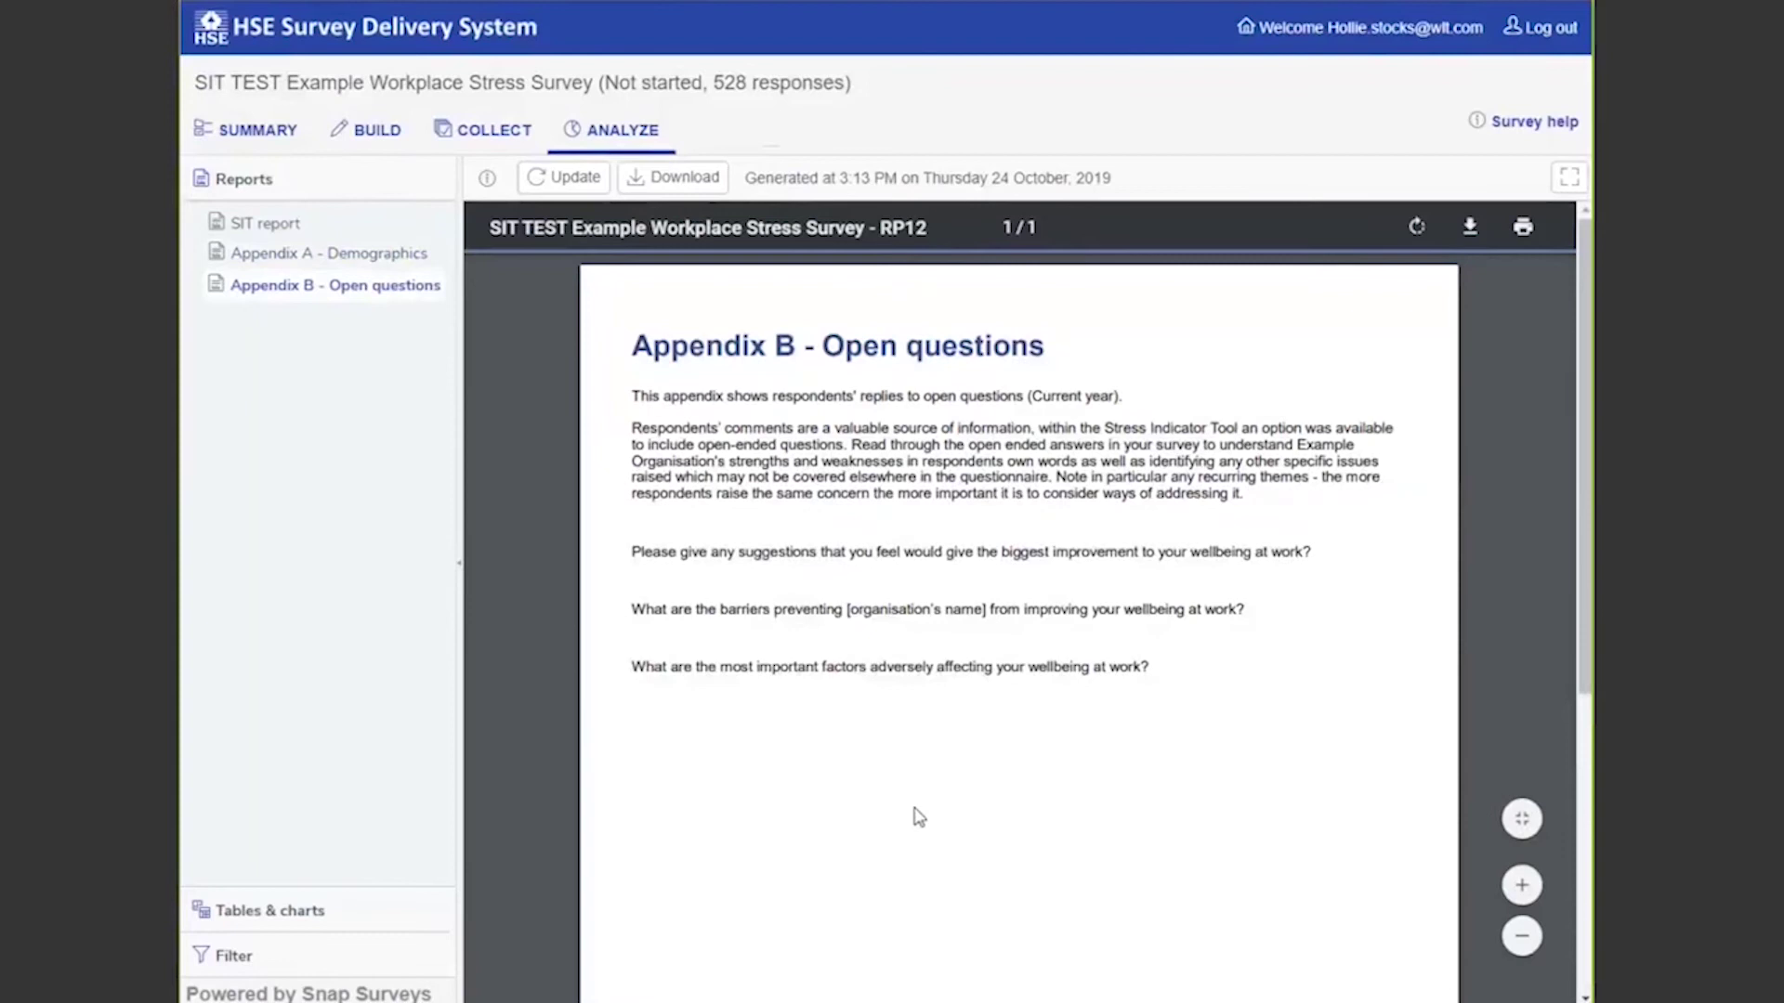
Display the Factor 1: Demands summary table (overall mean 2.77) and expand Summary charts.
click(291, 920)
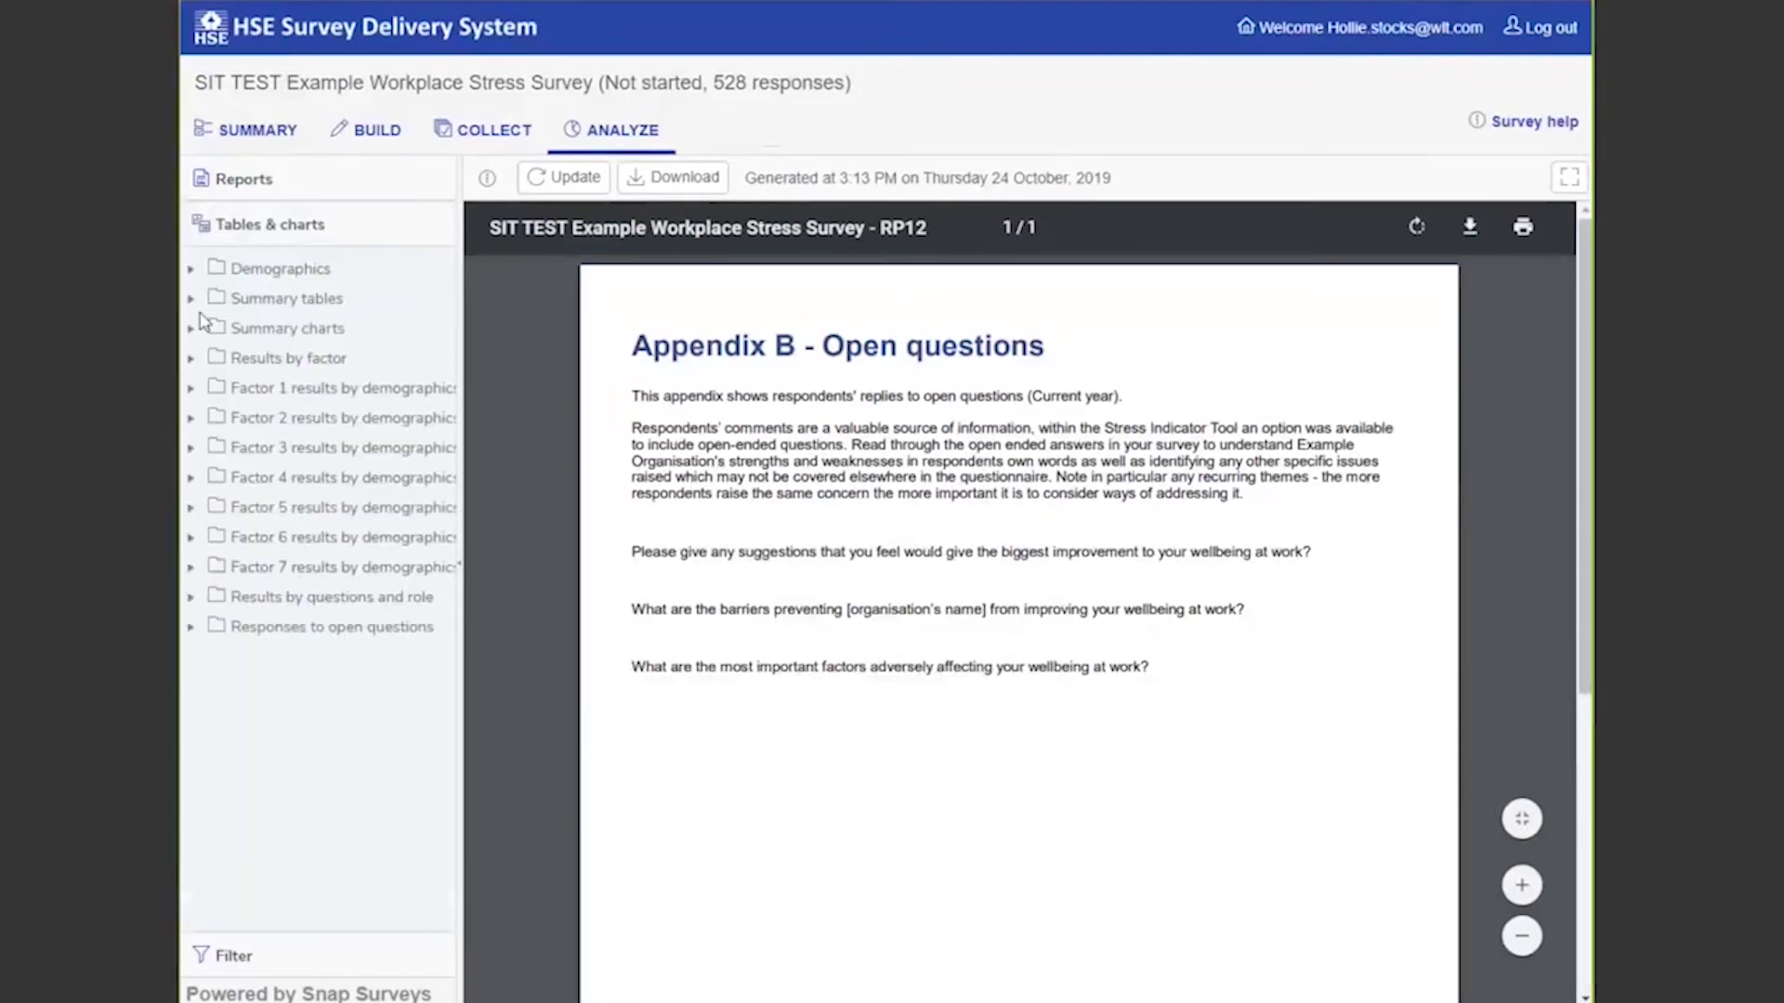
click(192, 301)
click(311, 331)
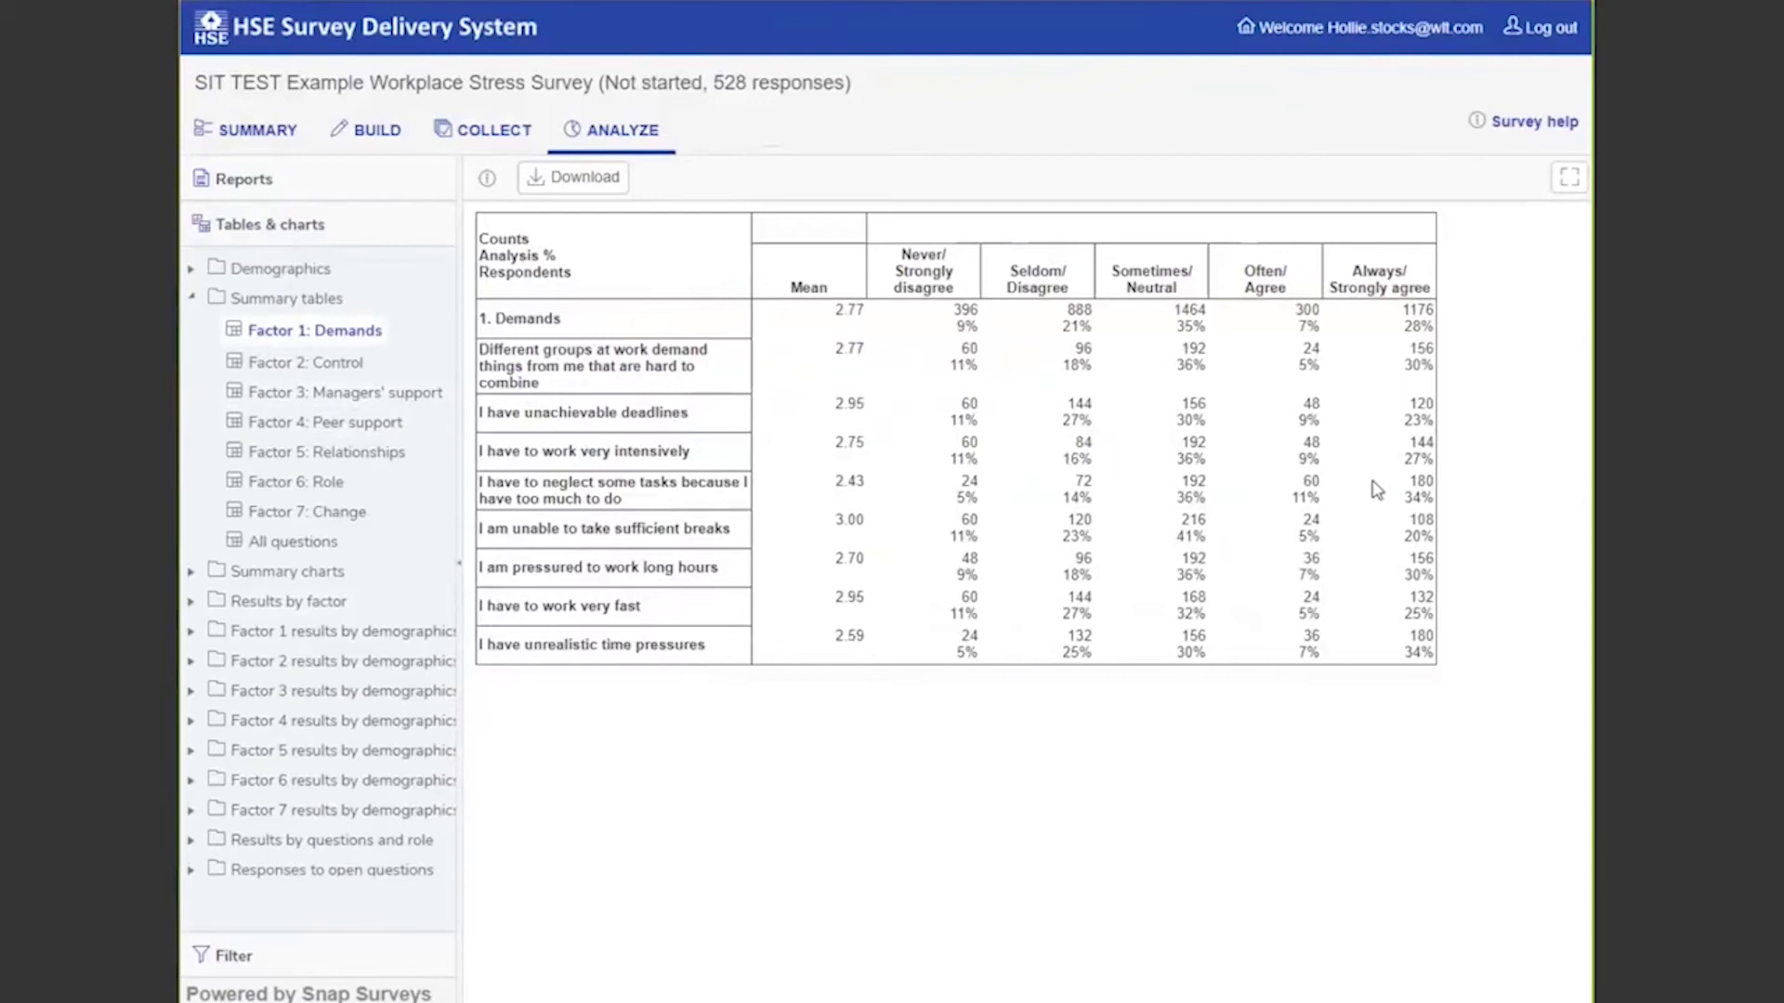
click(191, 572)
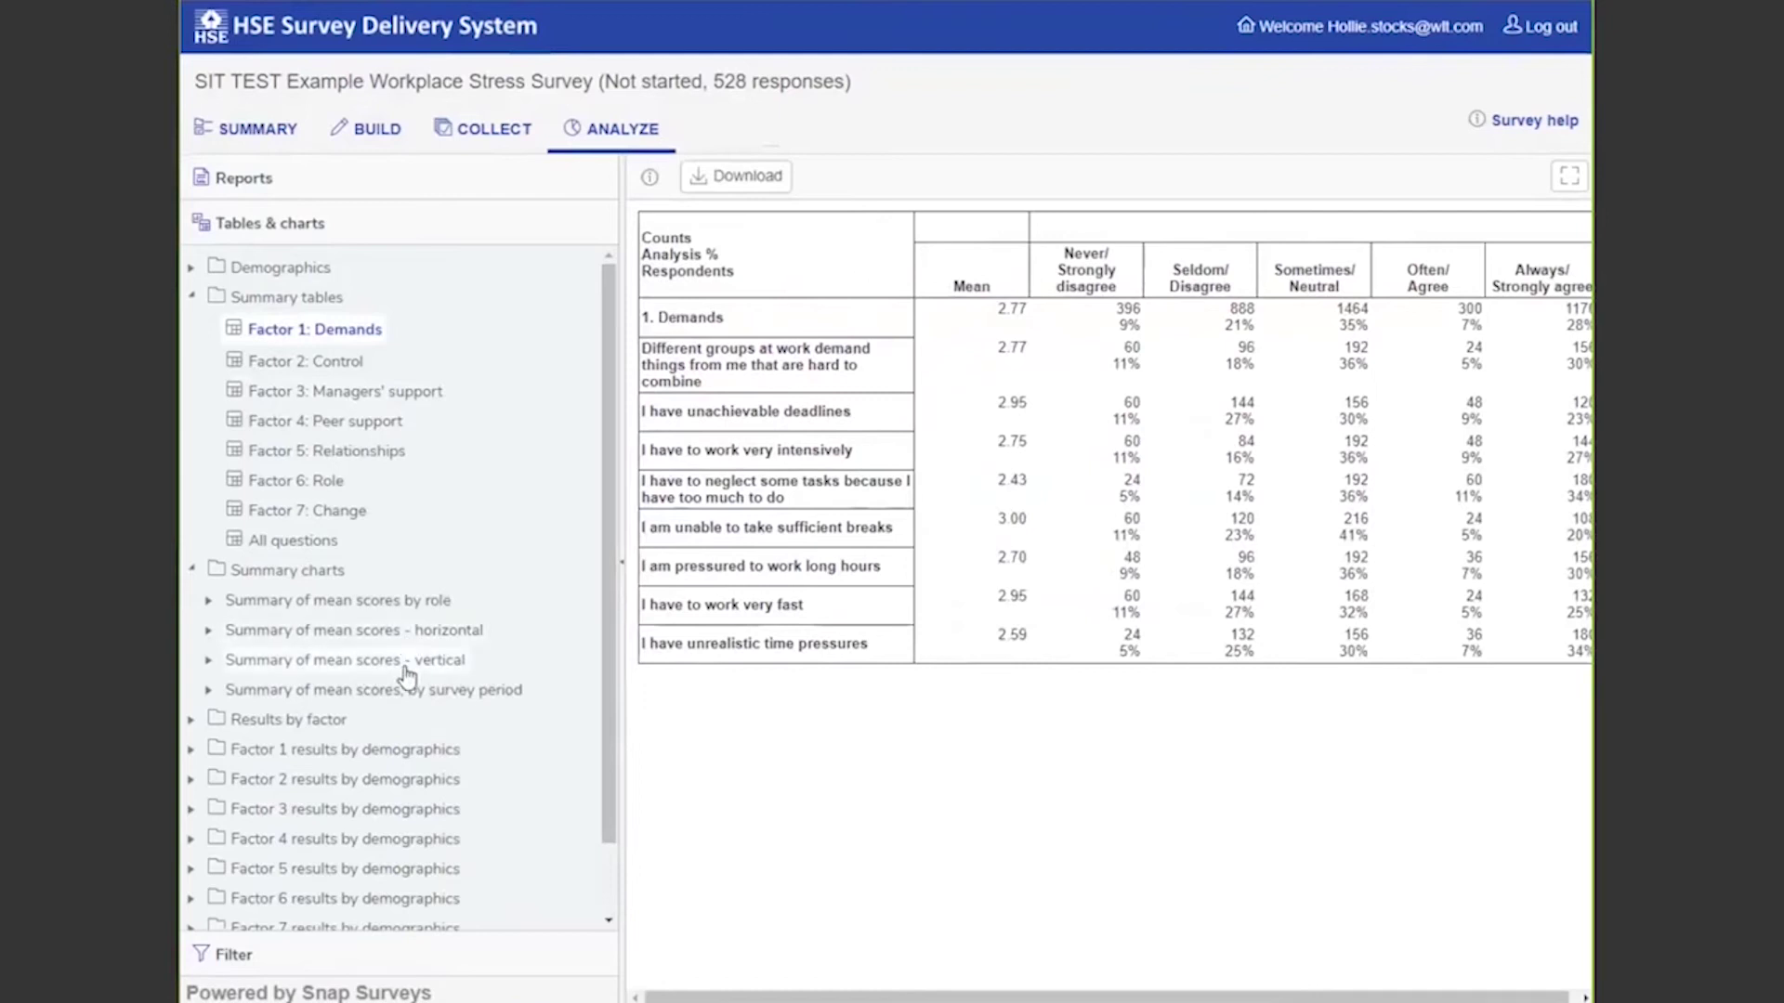
Chart mean scores for all seven factors by role and expand Factor 1 results by demographics.
click(414, 602)
click(285, 628)
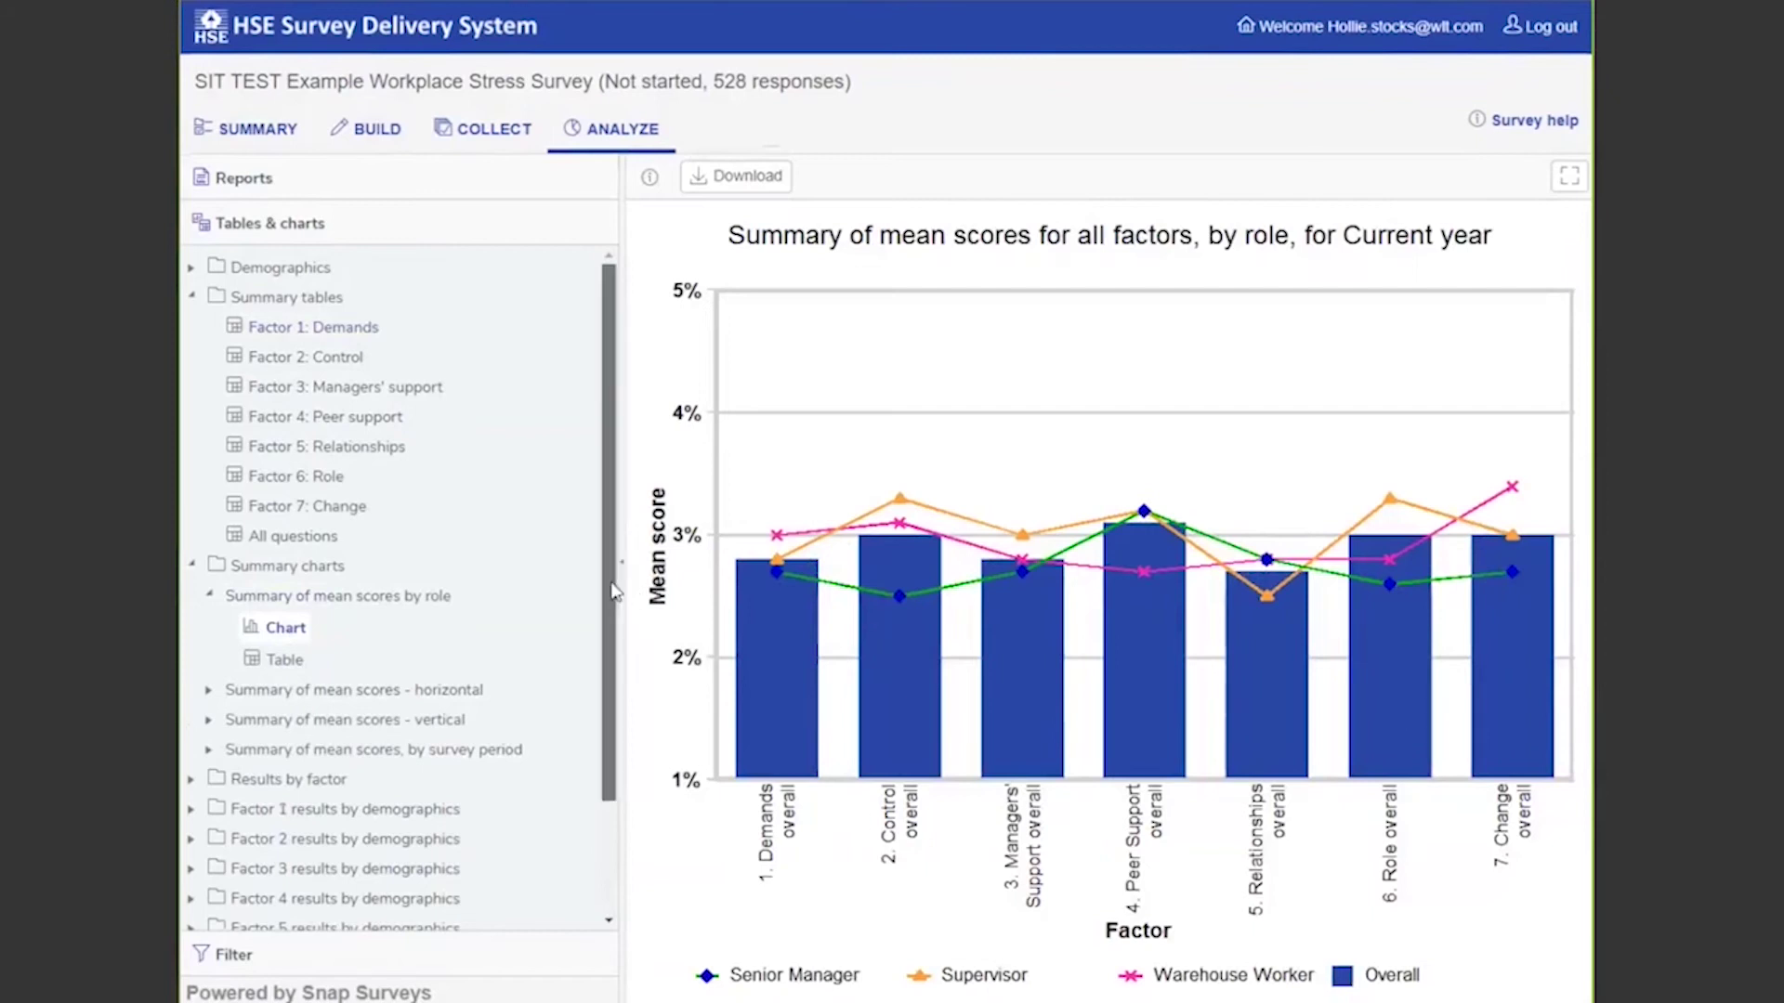
scroll(619, 611, down, 2)
drag(619, 611, 608, 697)
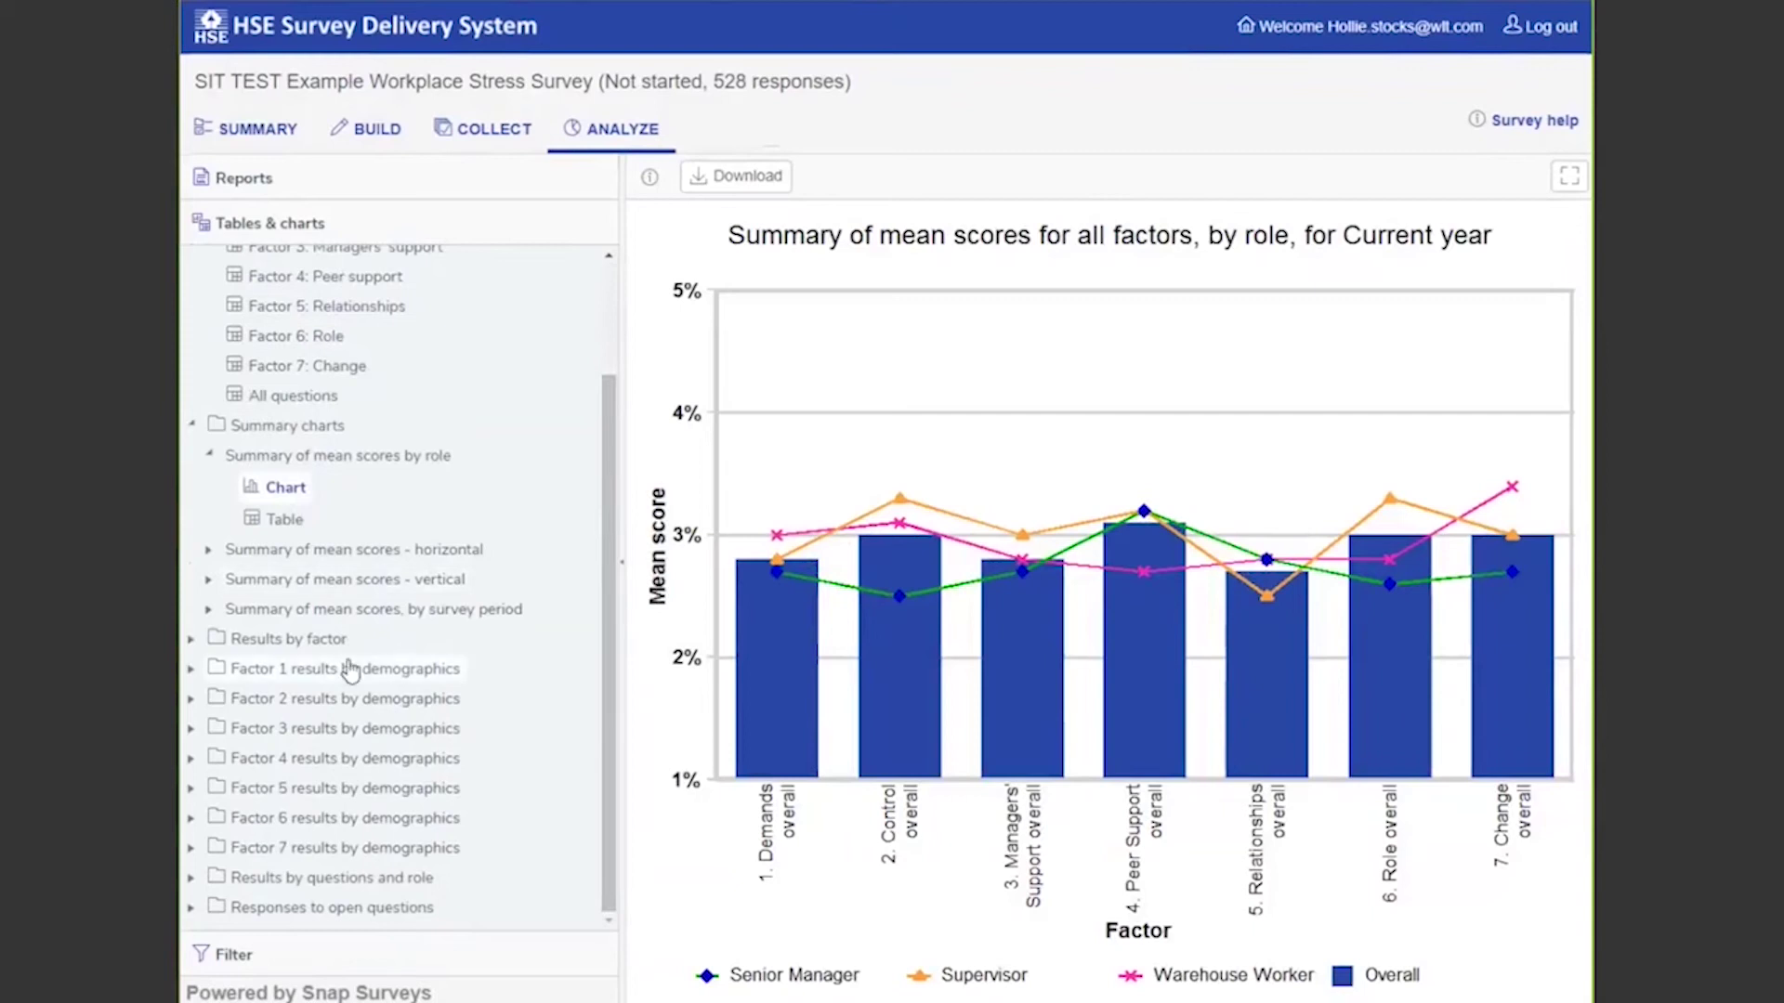
click(192, 669)
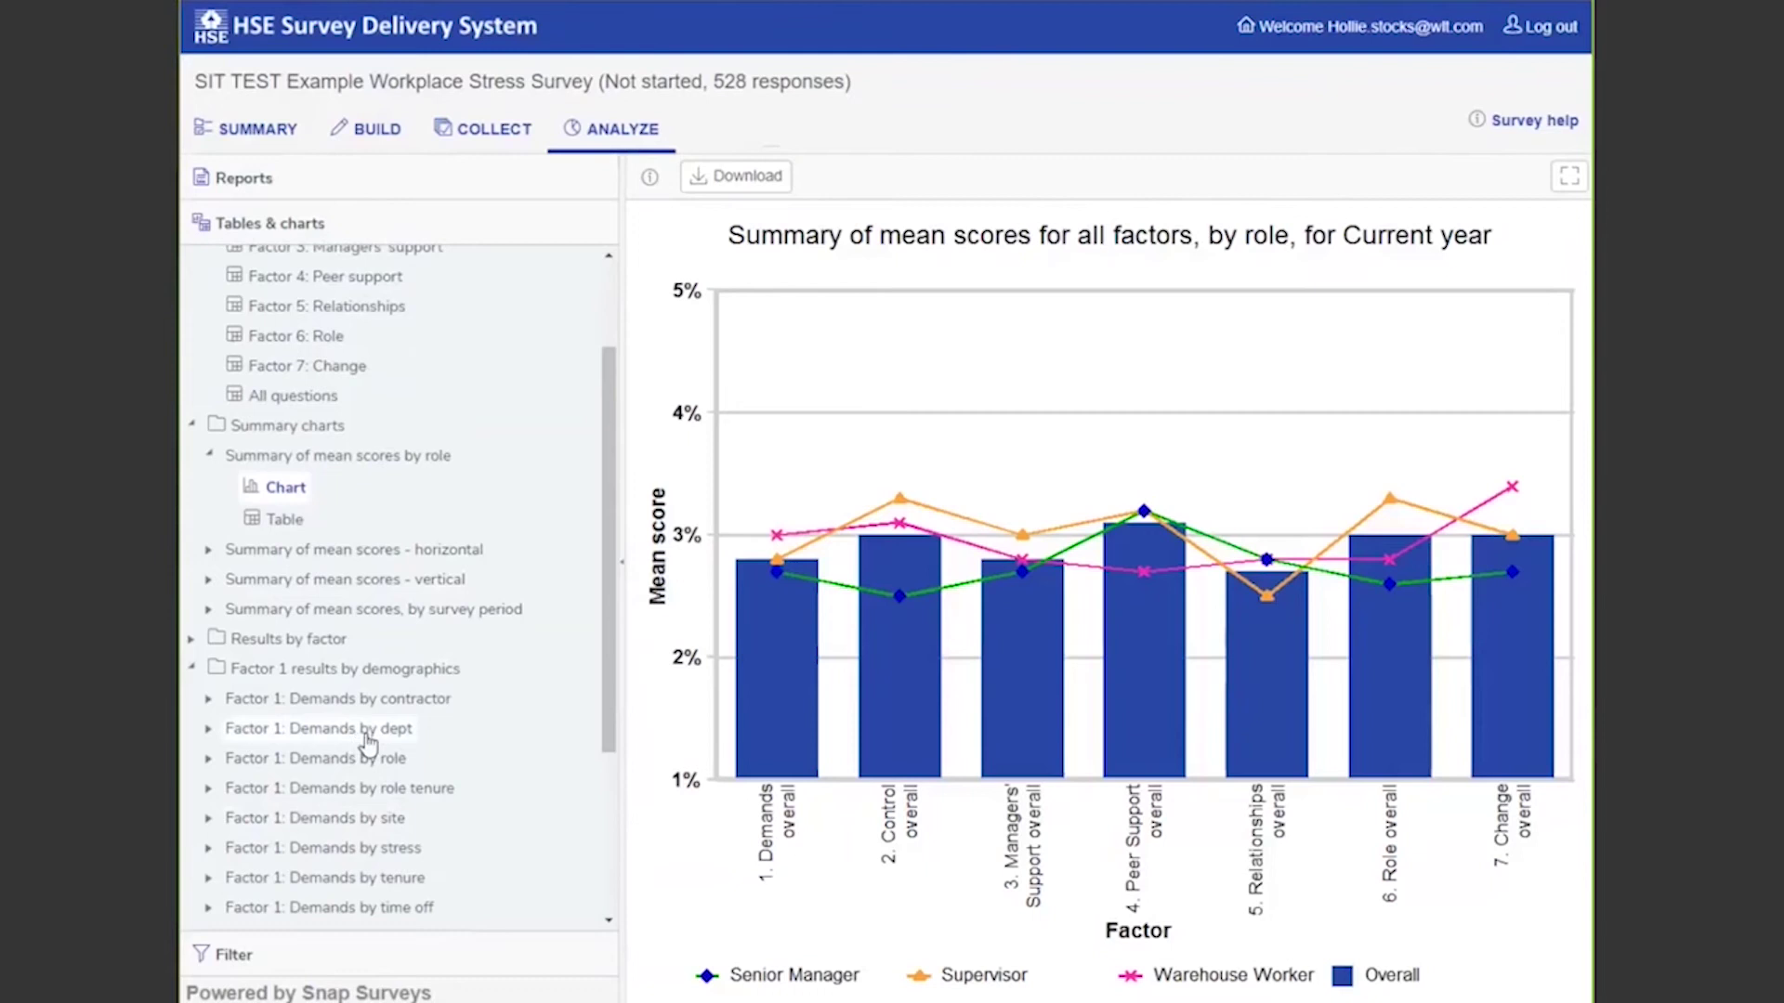
Chart Factor 1: Demands by department (A 2.74, B 2.91, C 2.66) and expand Results by questions and role.
click(362, 730)
click(284, 757)
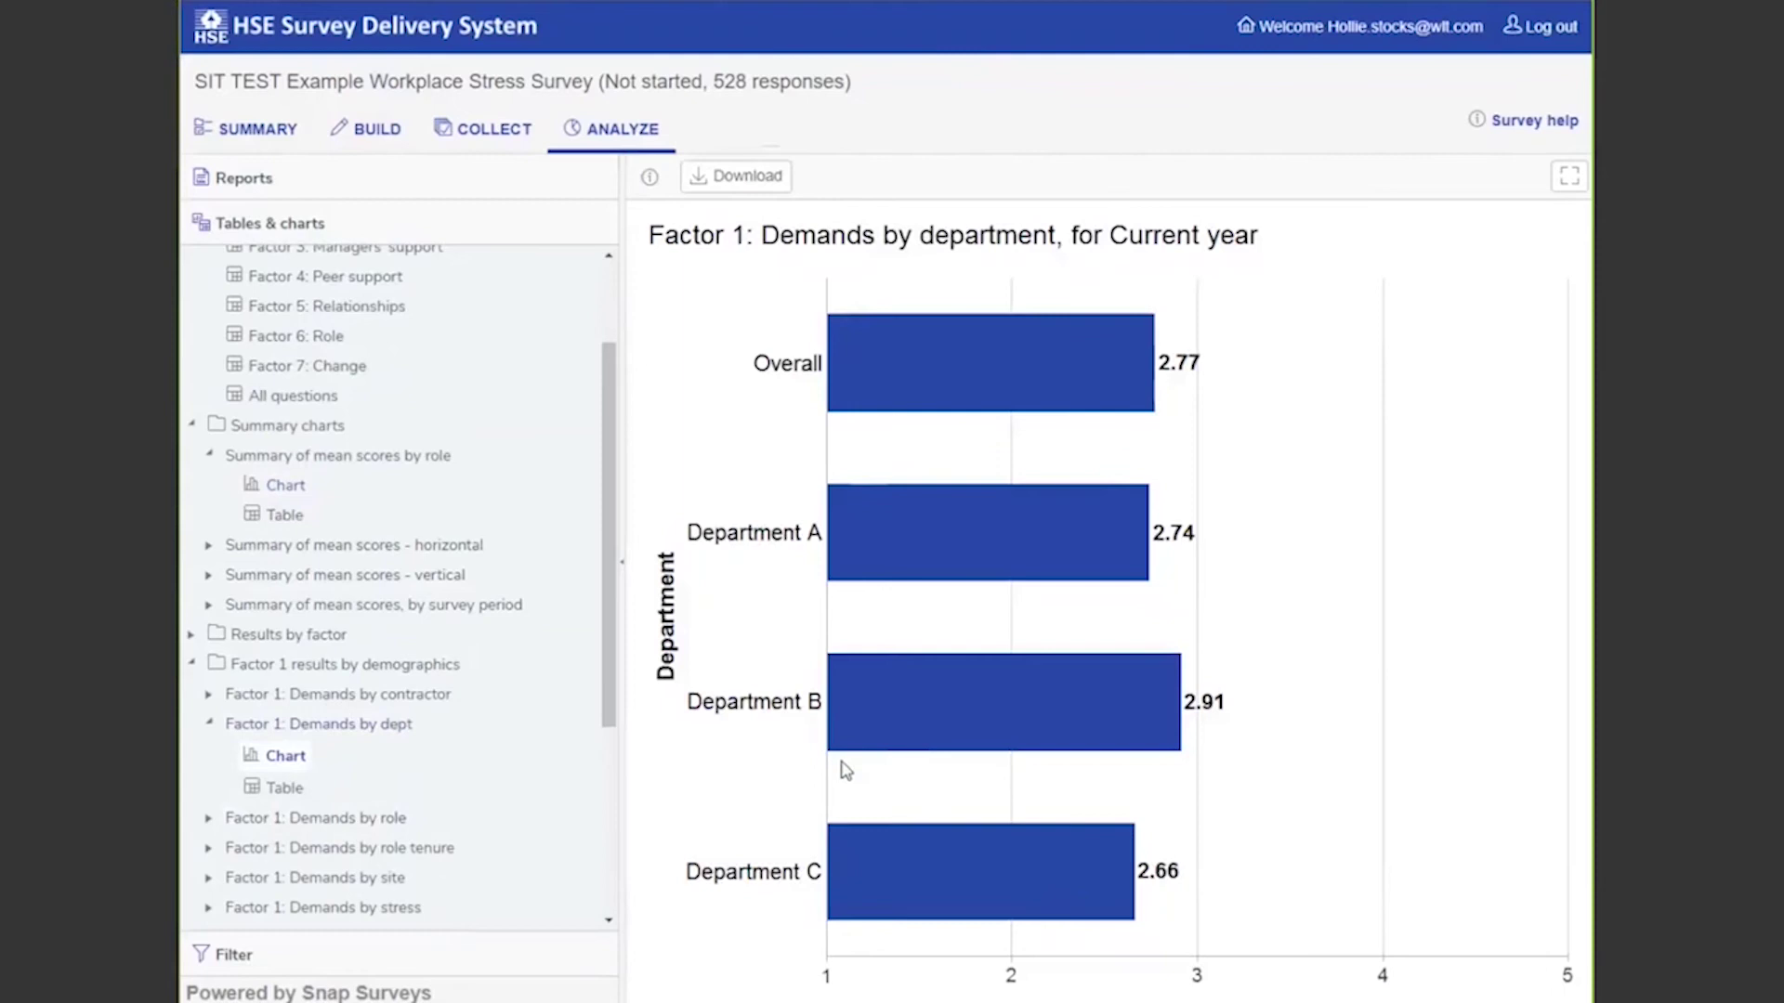
drag(605, 623, 605, 821)
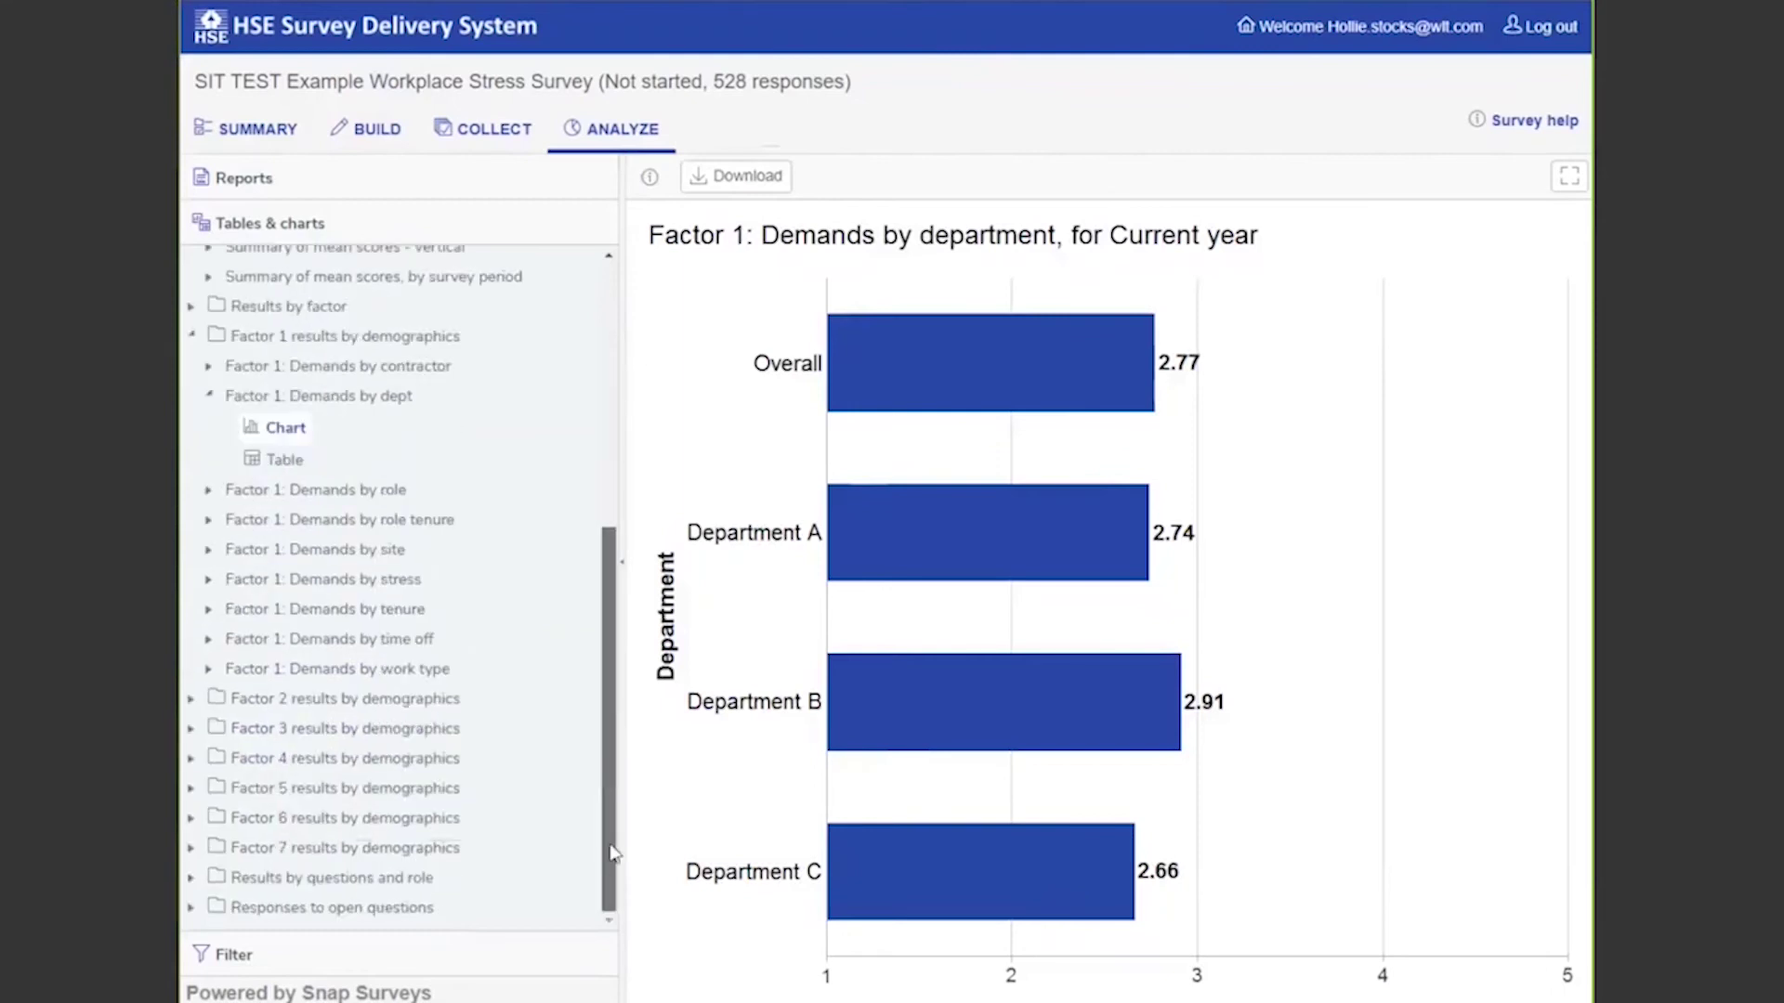
click(190, 879)
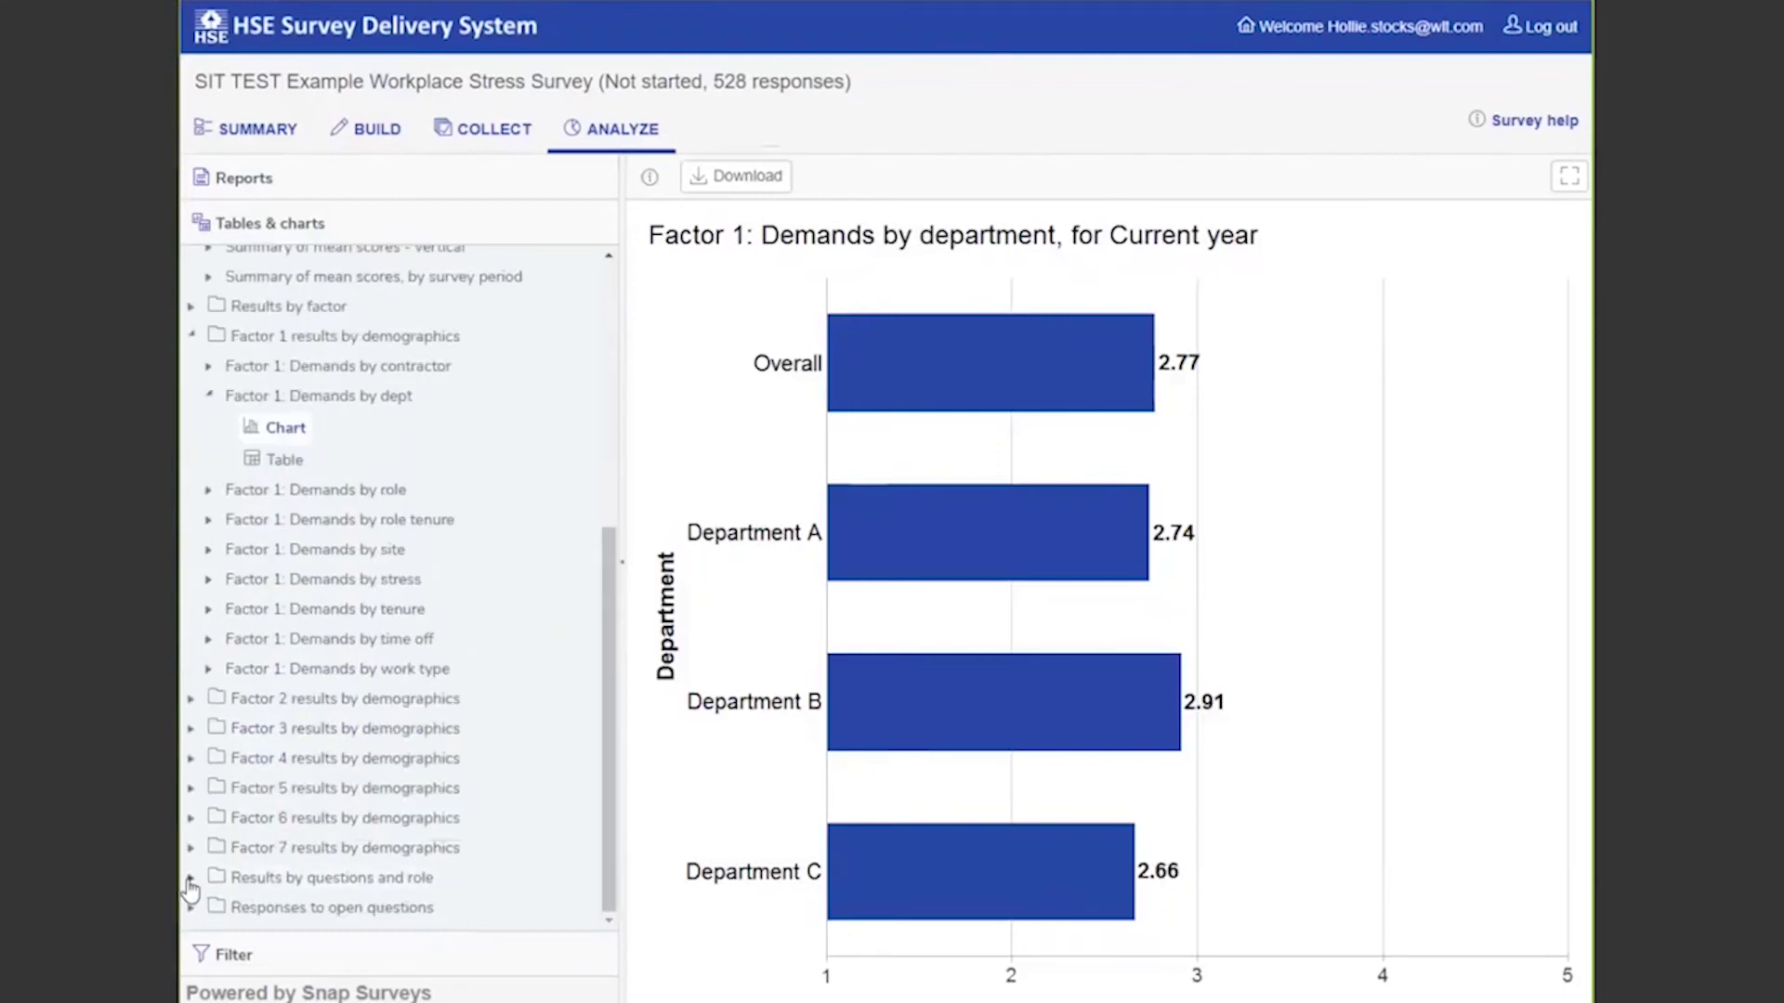
Chart Q9 'I have to work very intensively' by role and expand the Filter settings.
drag(612, 493, 611, 646)
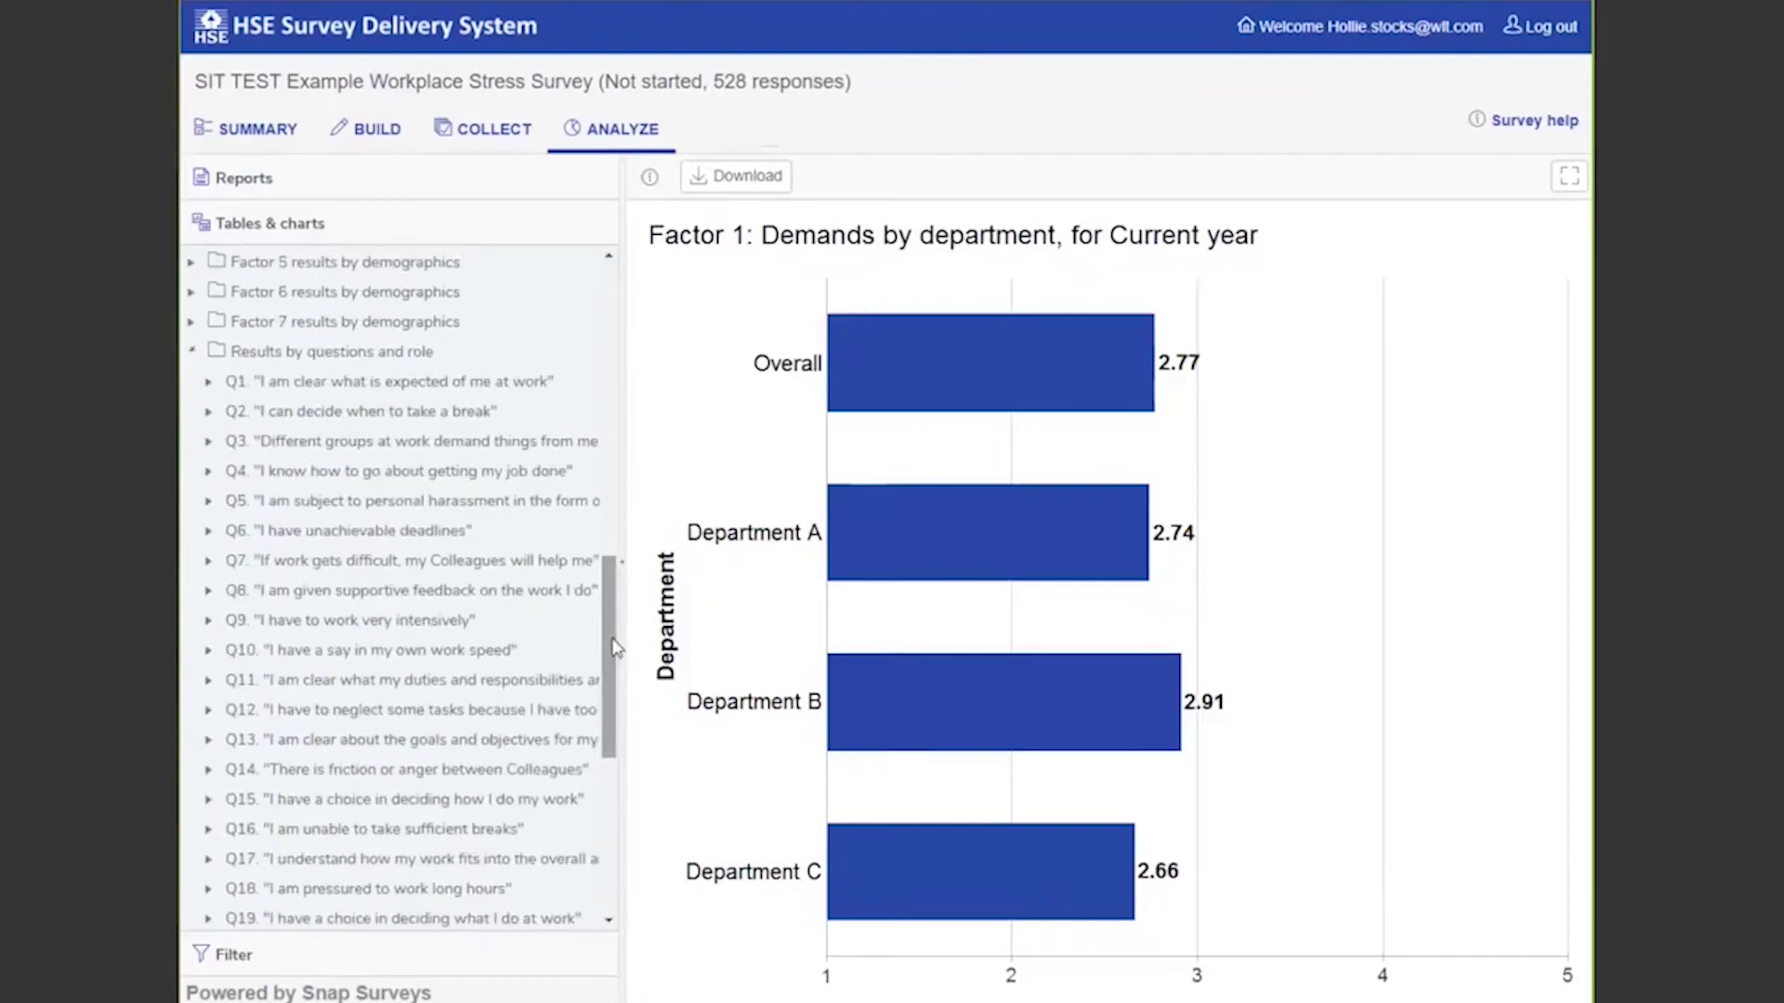
click(351, 623)
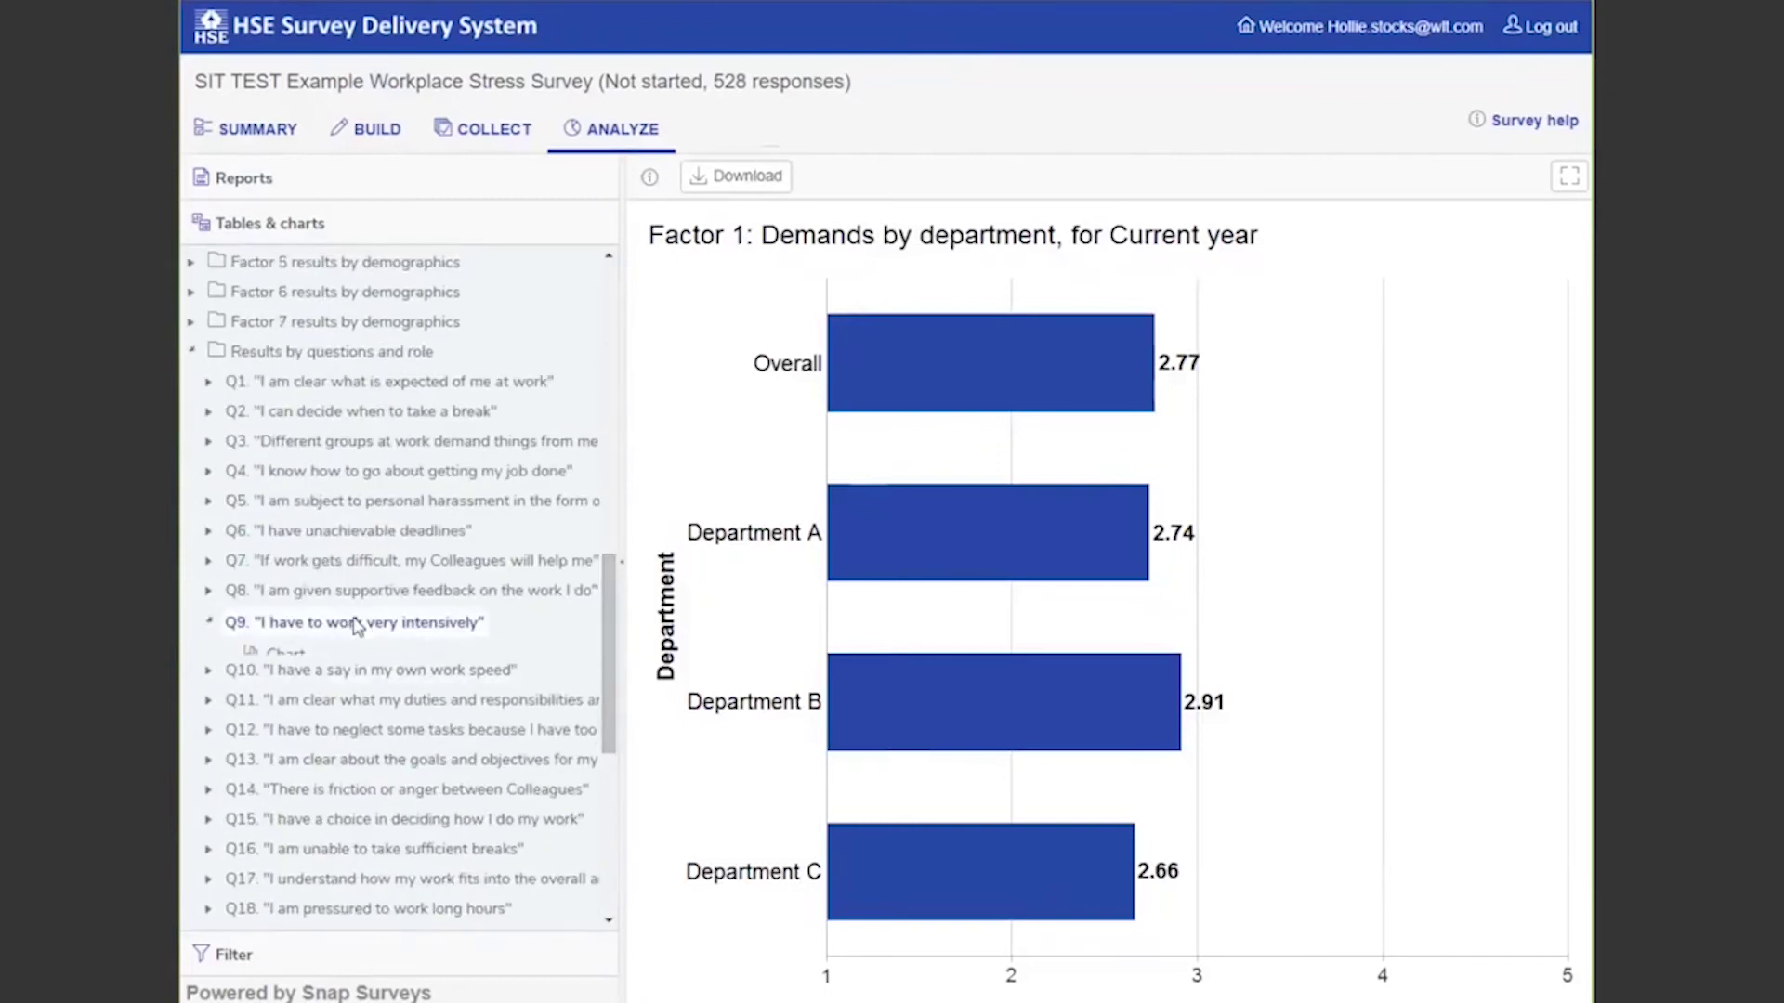
click(285, 653)
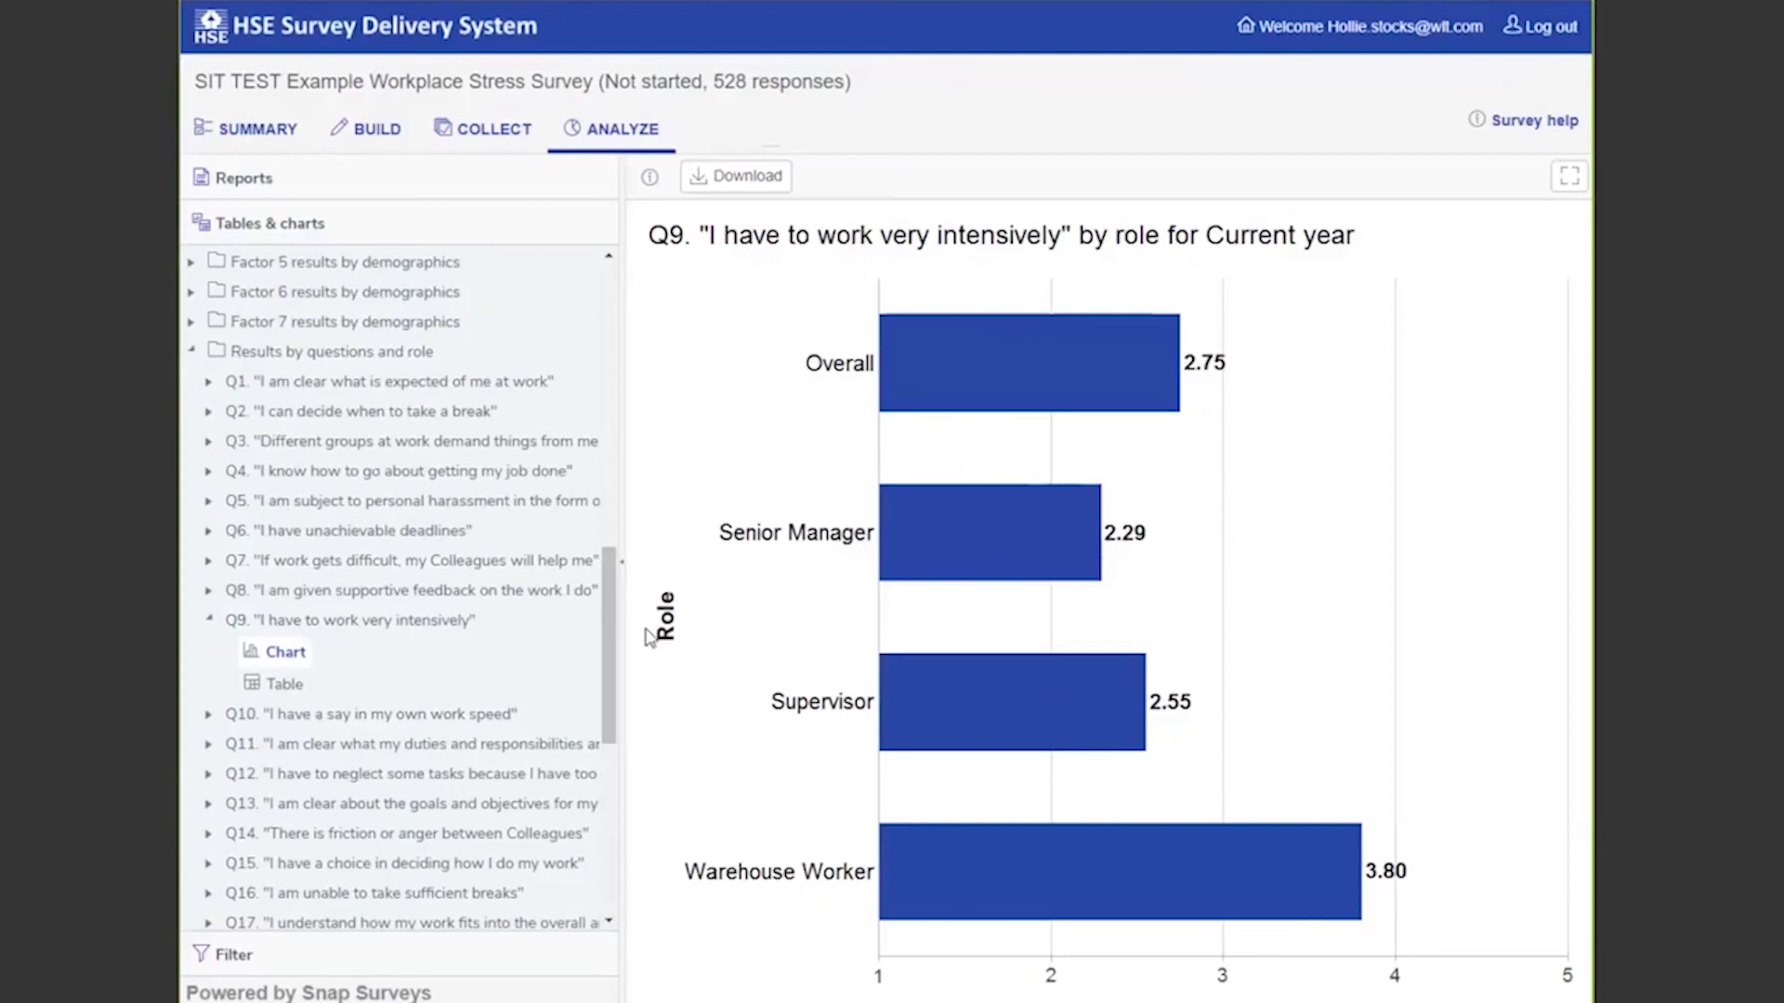
drag(613, 670, 621, 839)
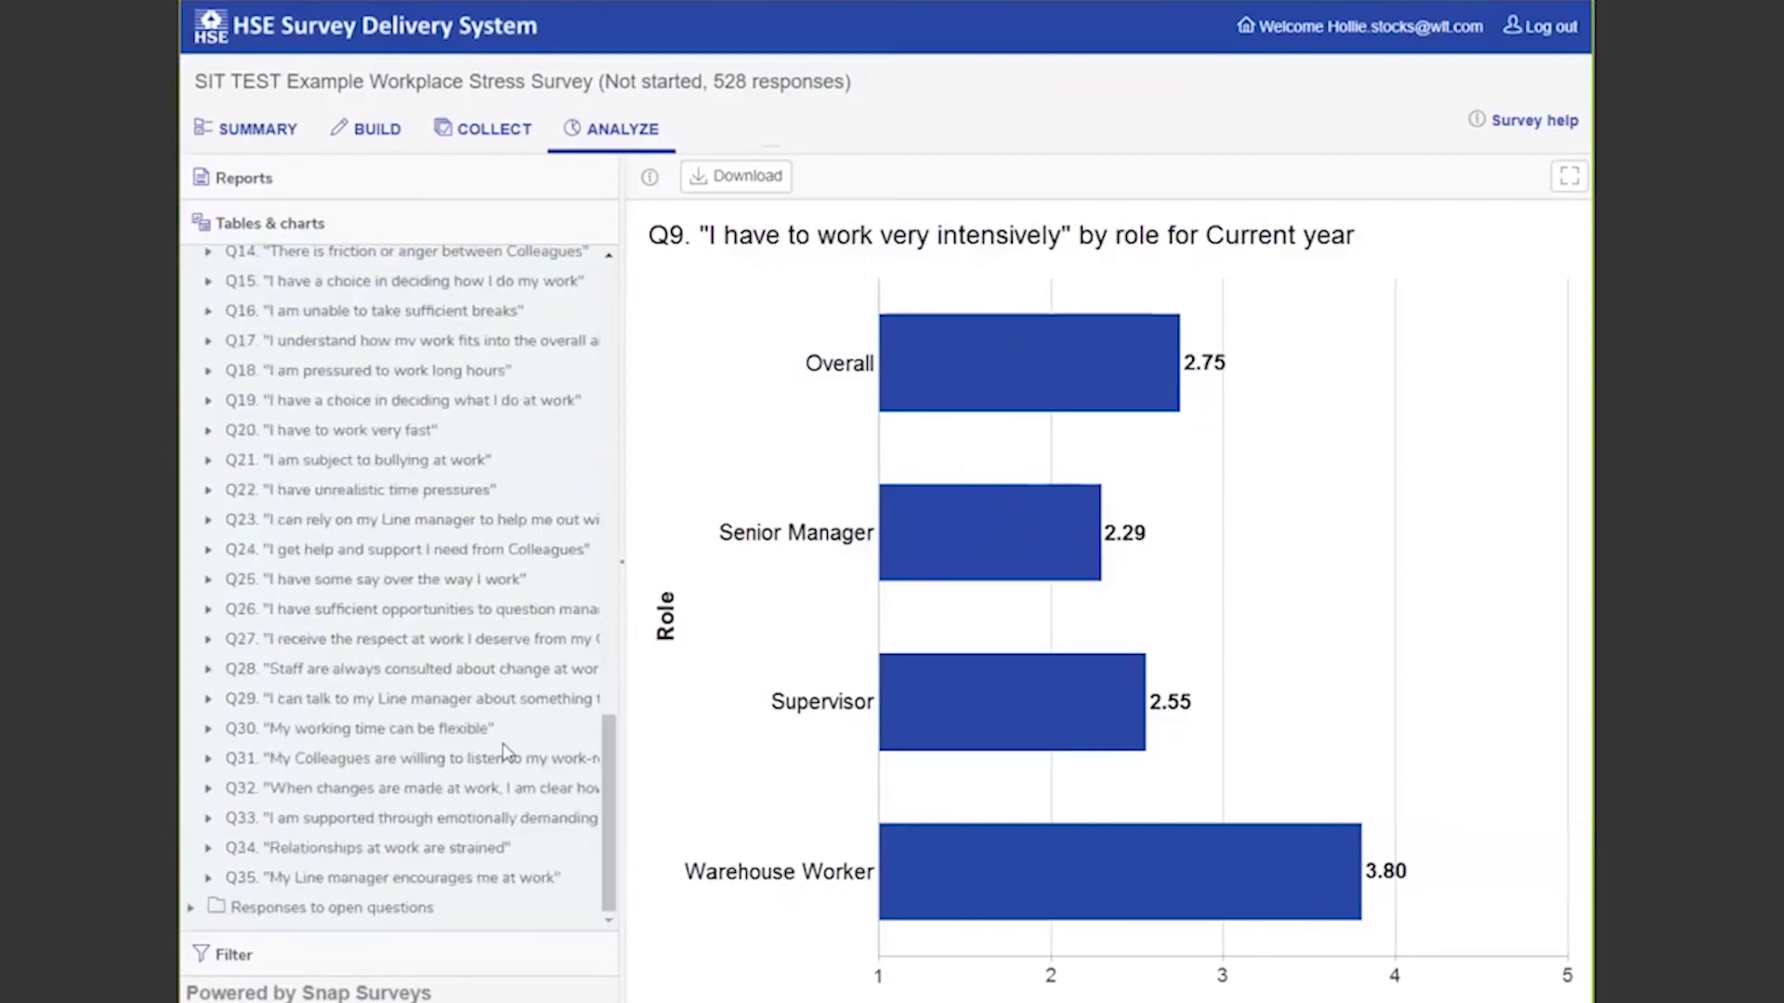
click(226, 955)
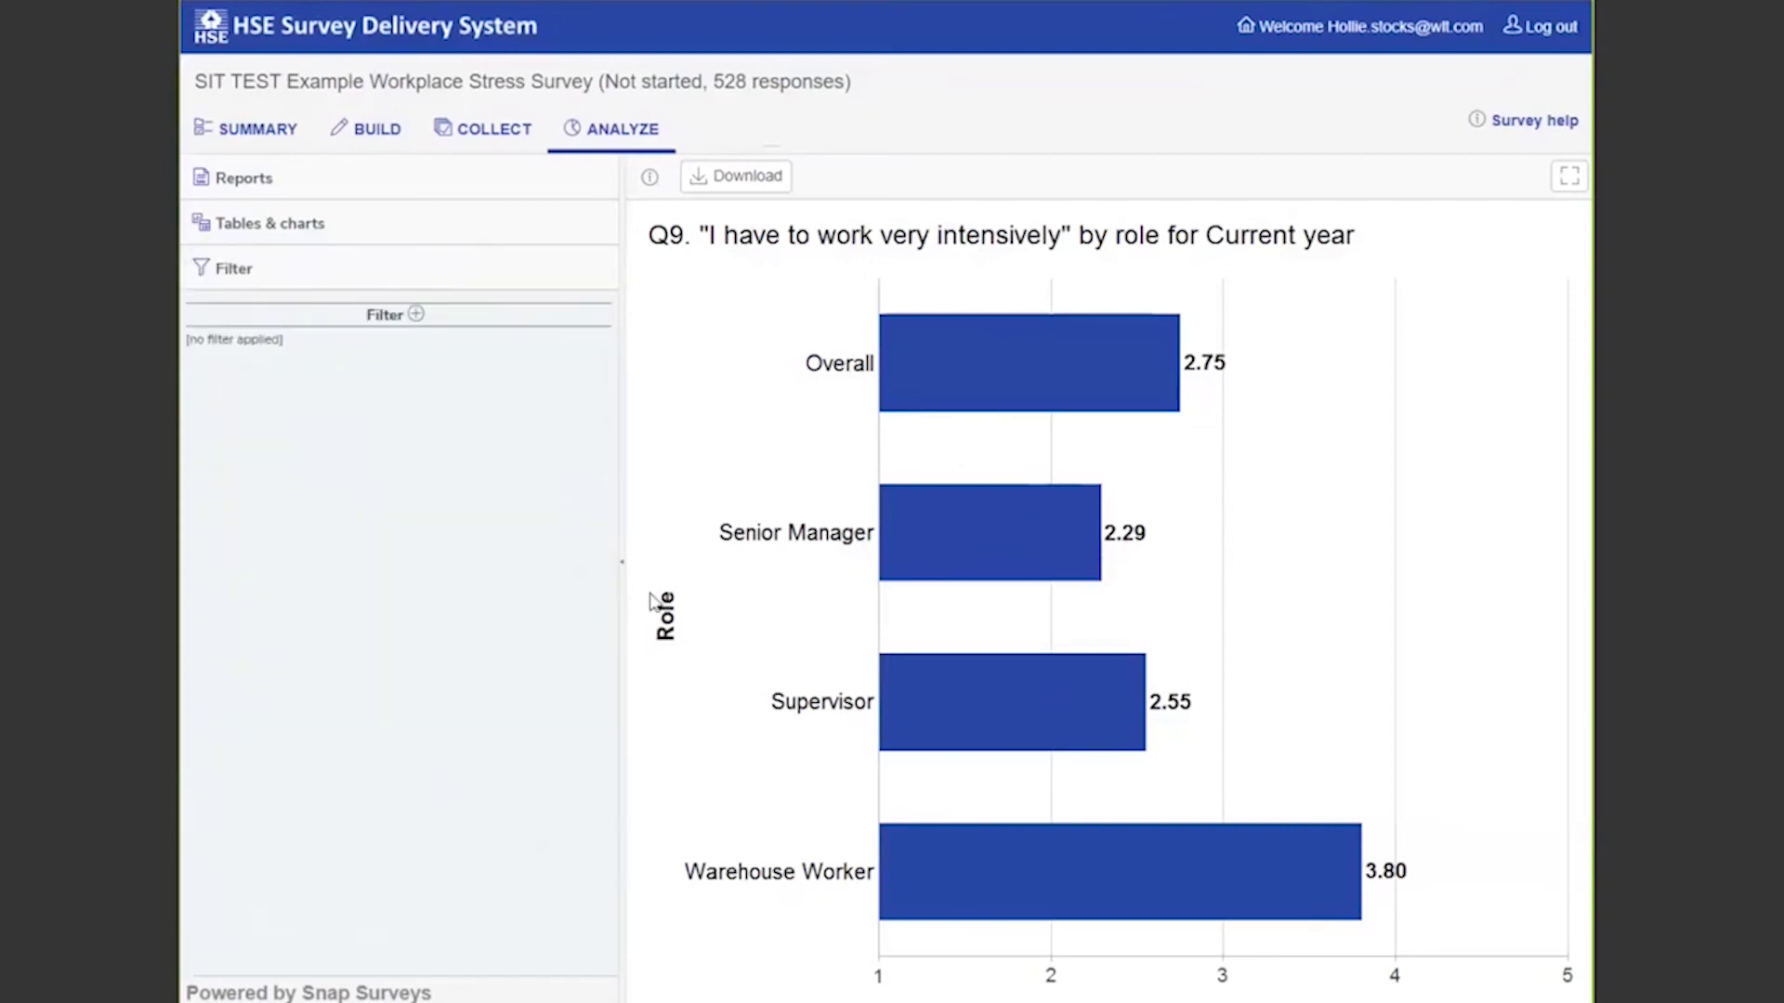
Filter the Q9 chart to Department A, updating it to Overall 2.61 and Warehouse Worker 3.00.
click(415, 314)
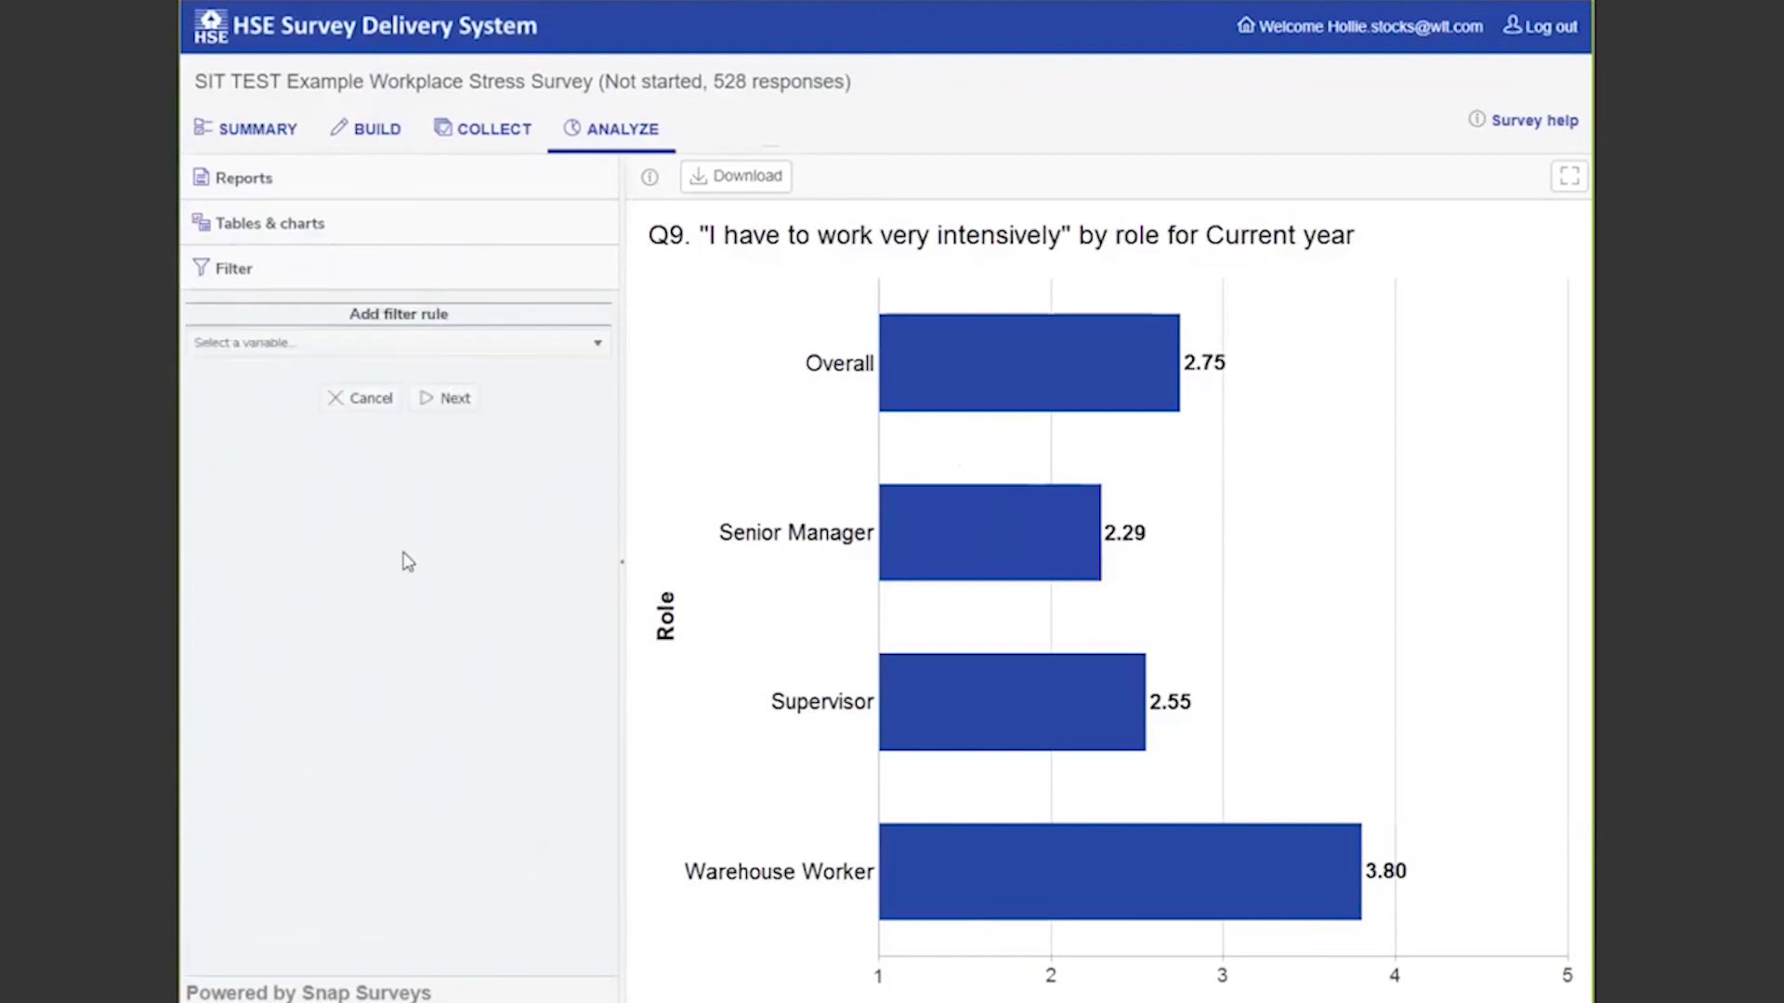
click(482, 347)
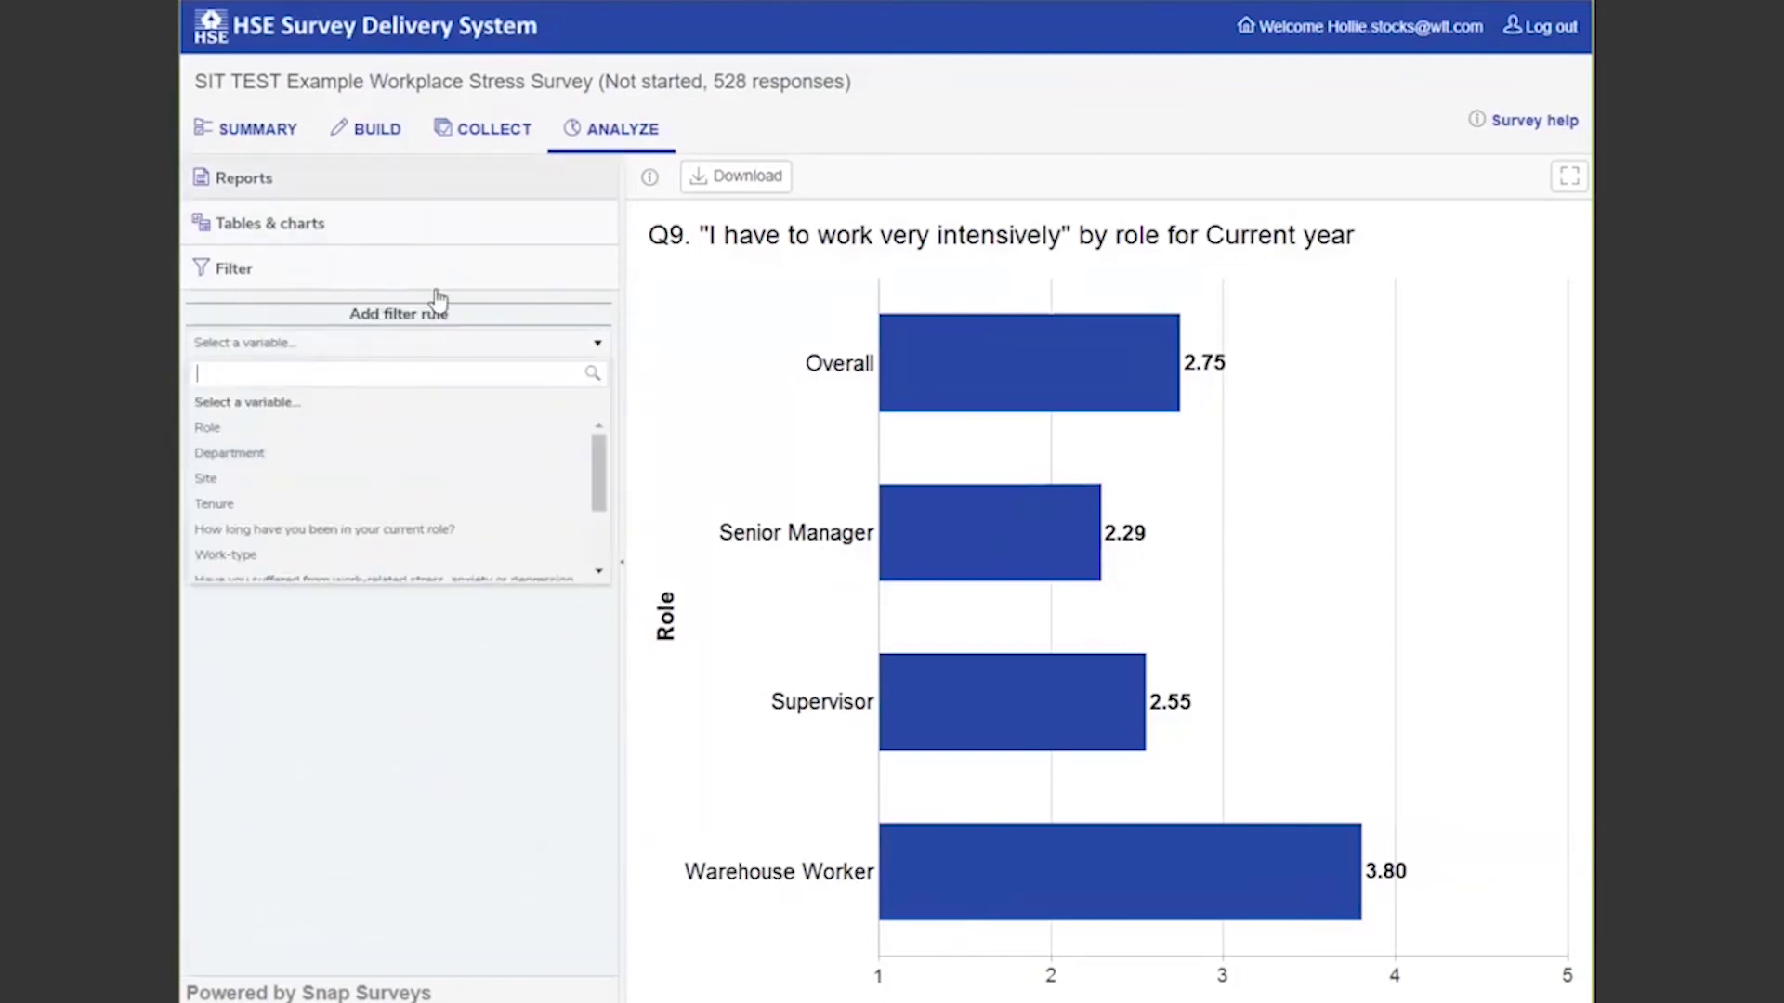
click(344, 453)
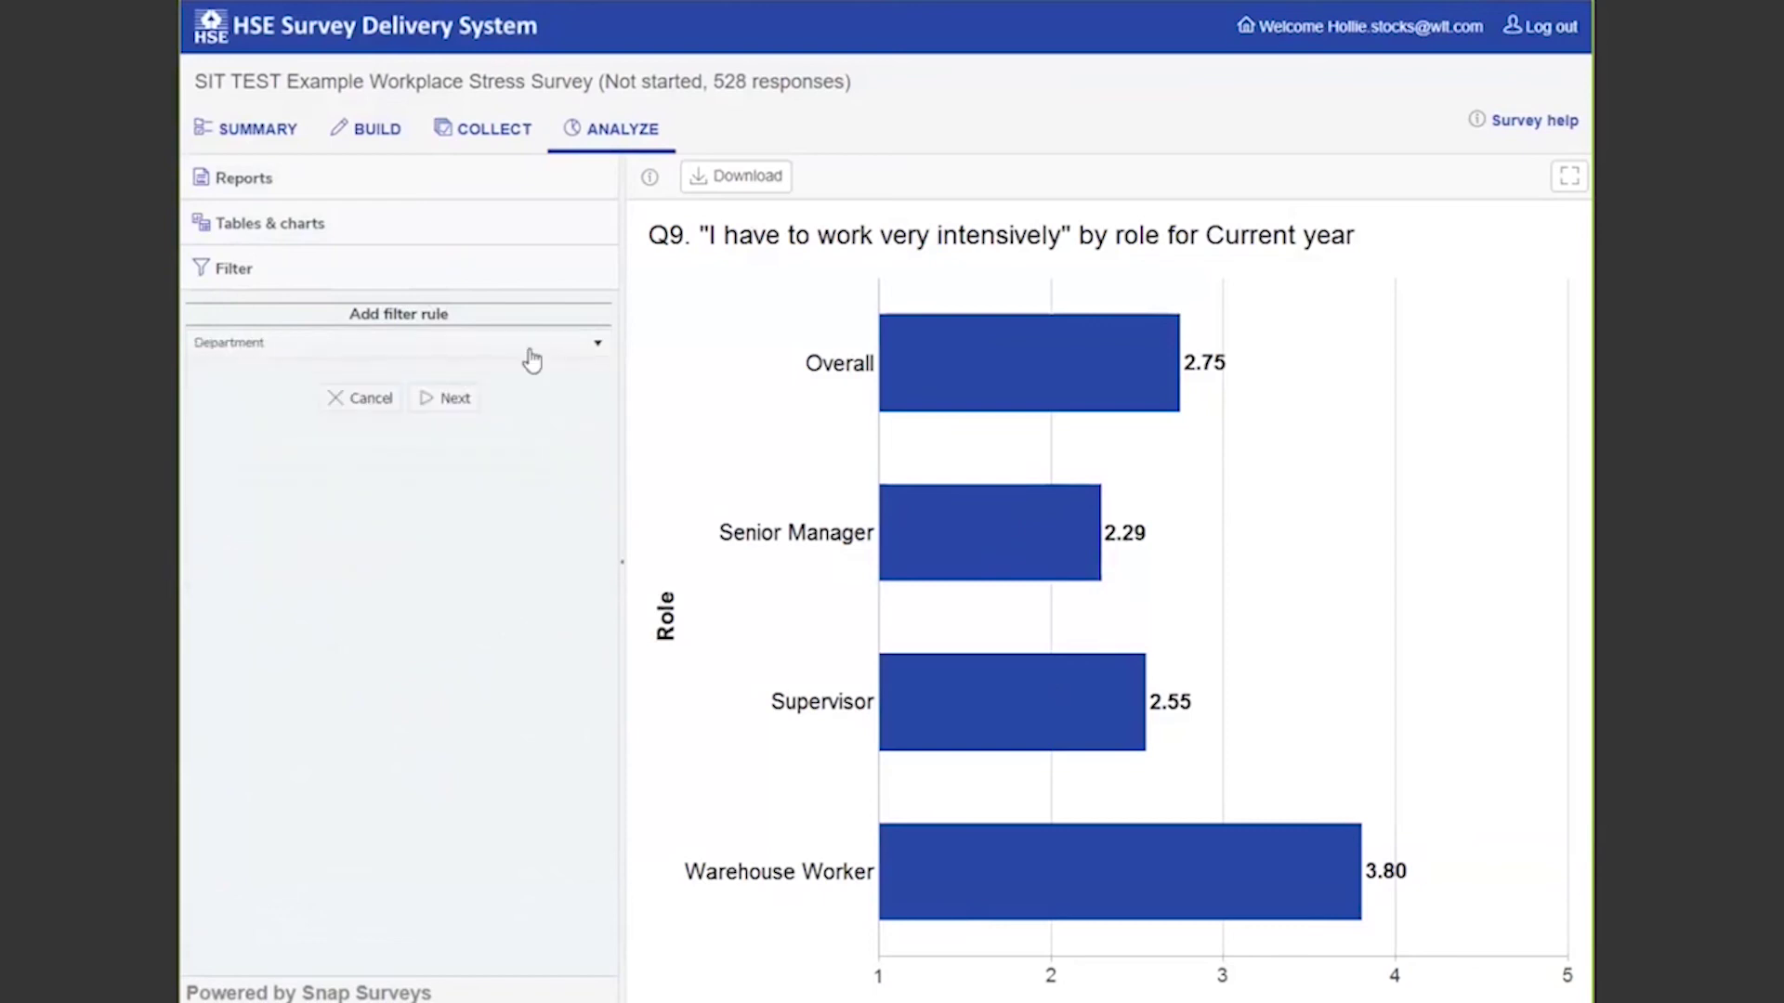
click(424, 400)
click(215, 370)
click(450, 468)
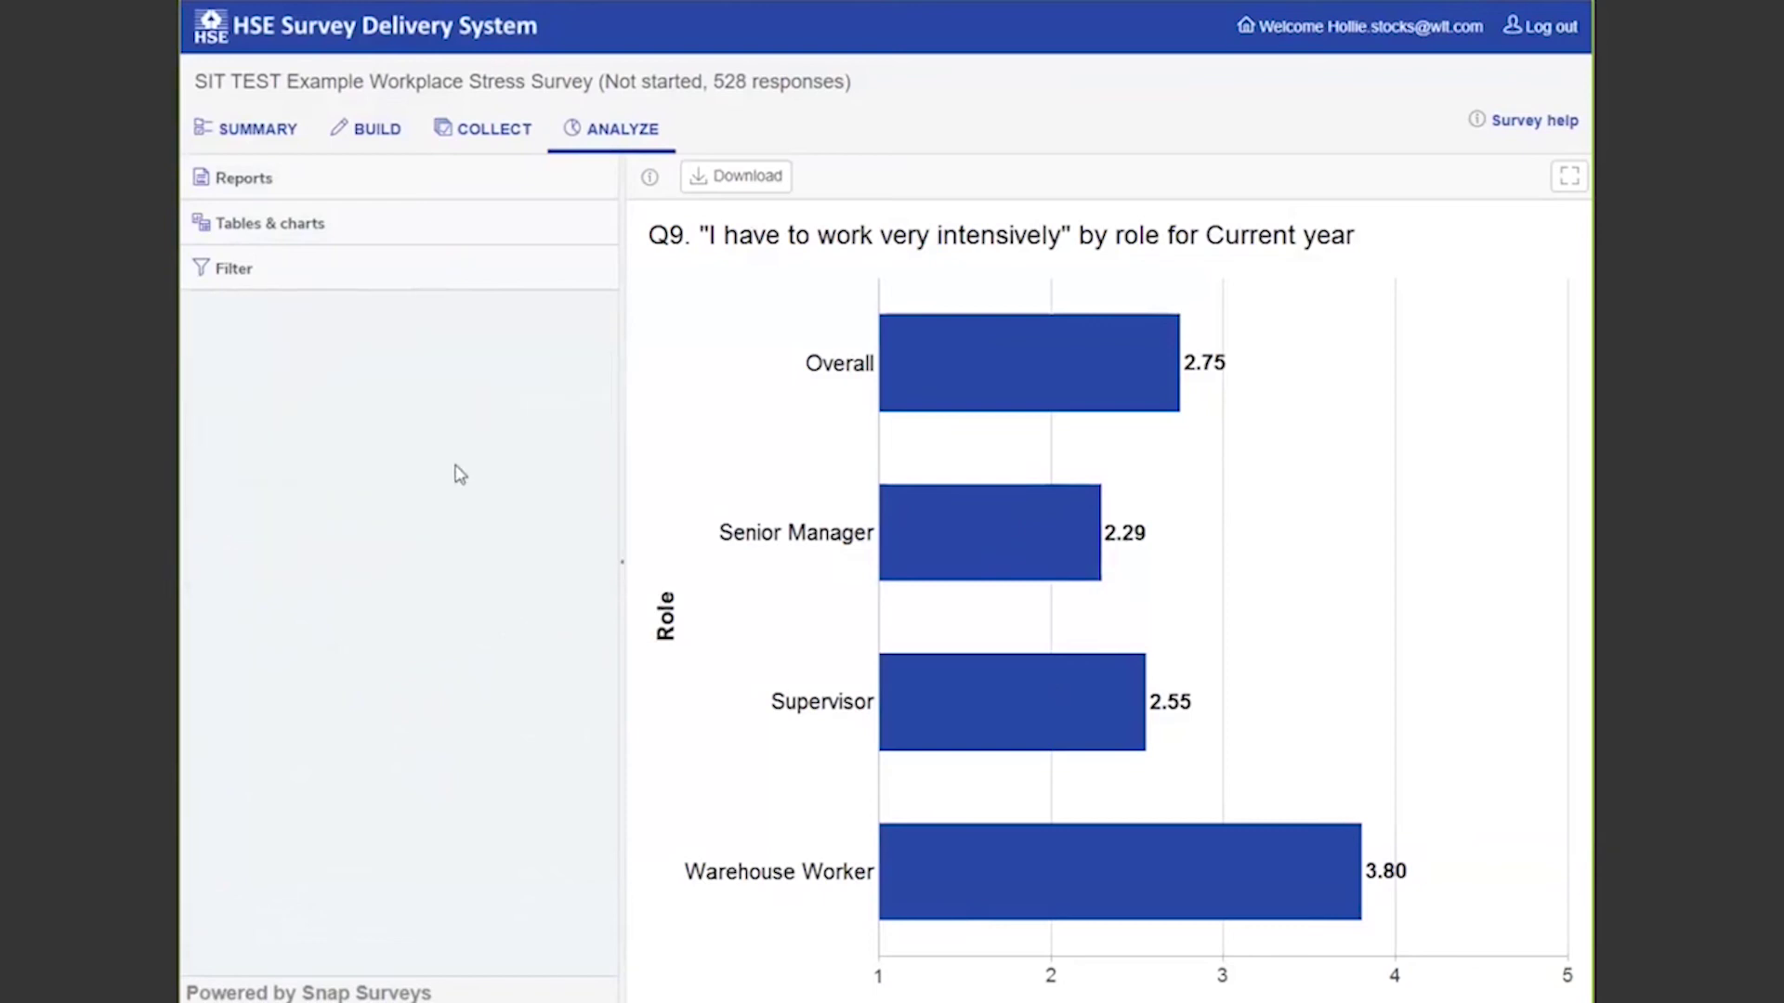
click(433, 316)
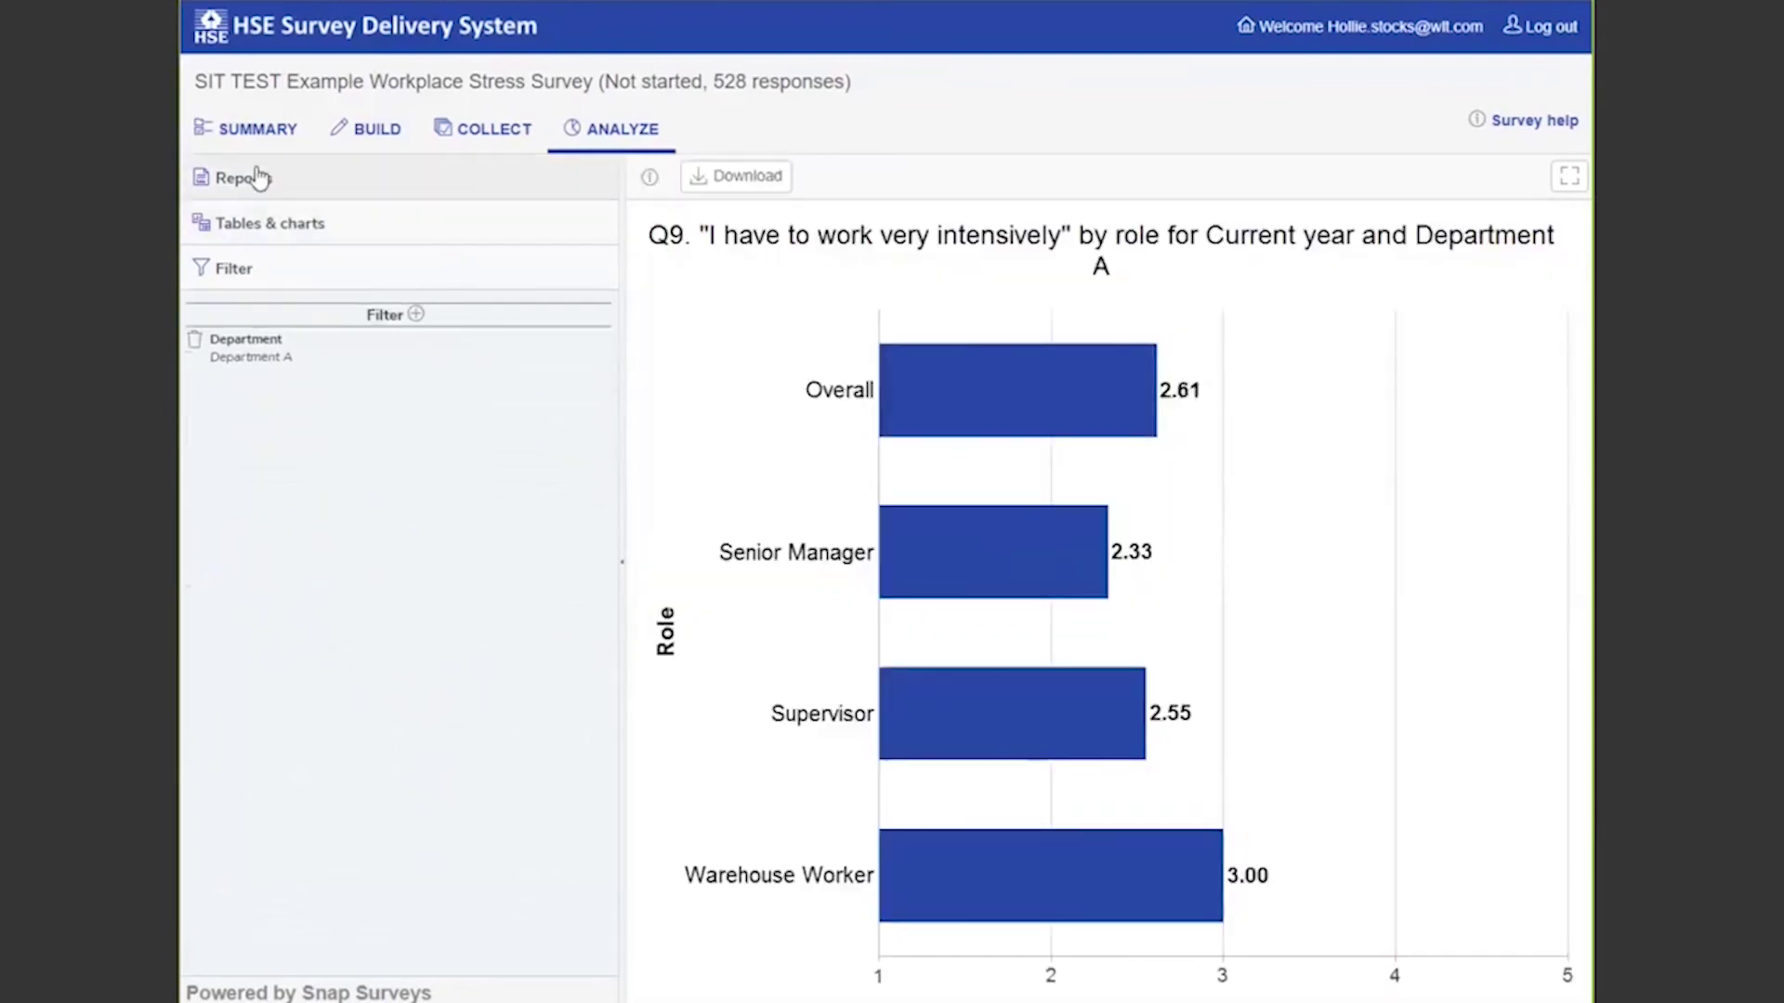
click(244, 178)
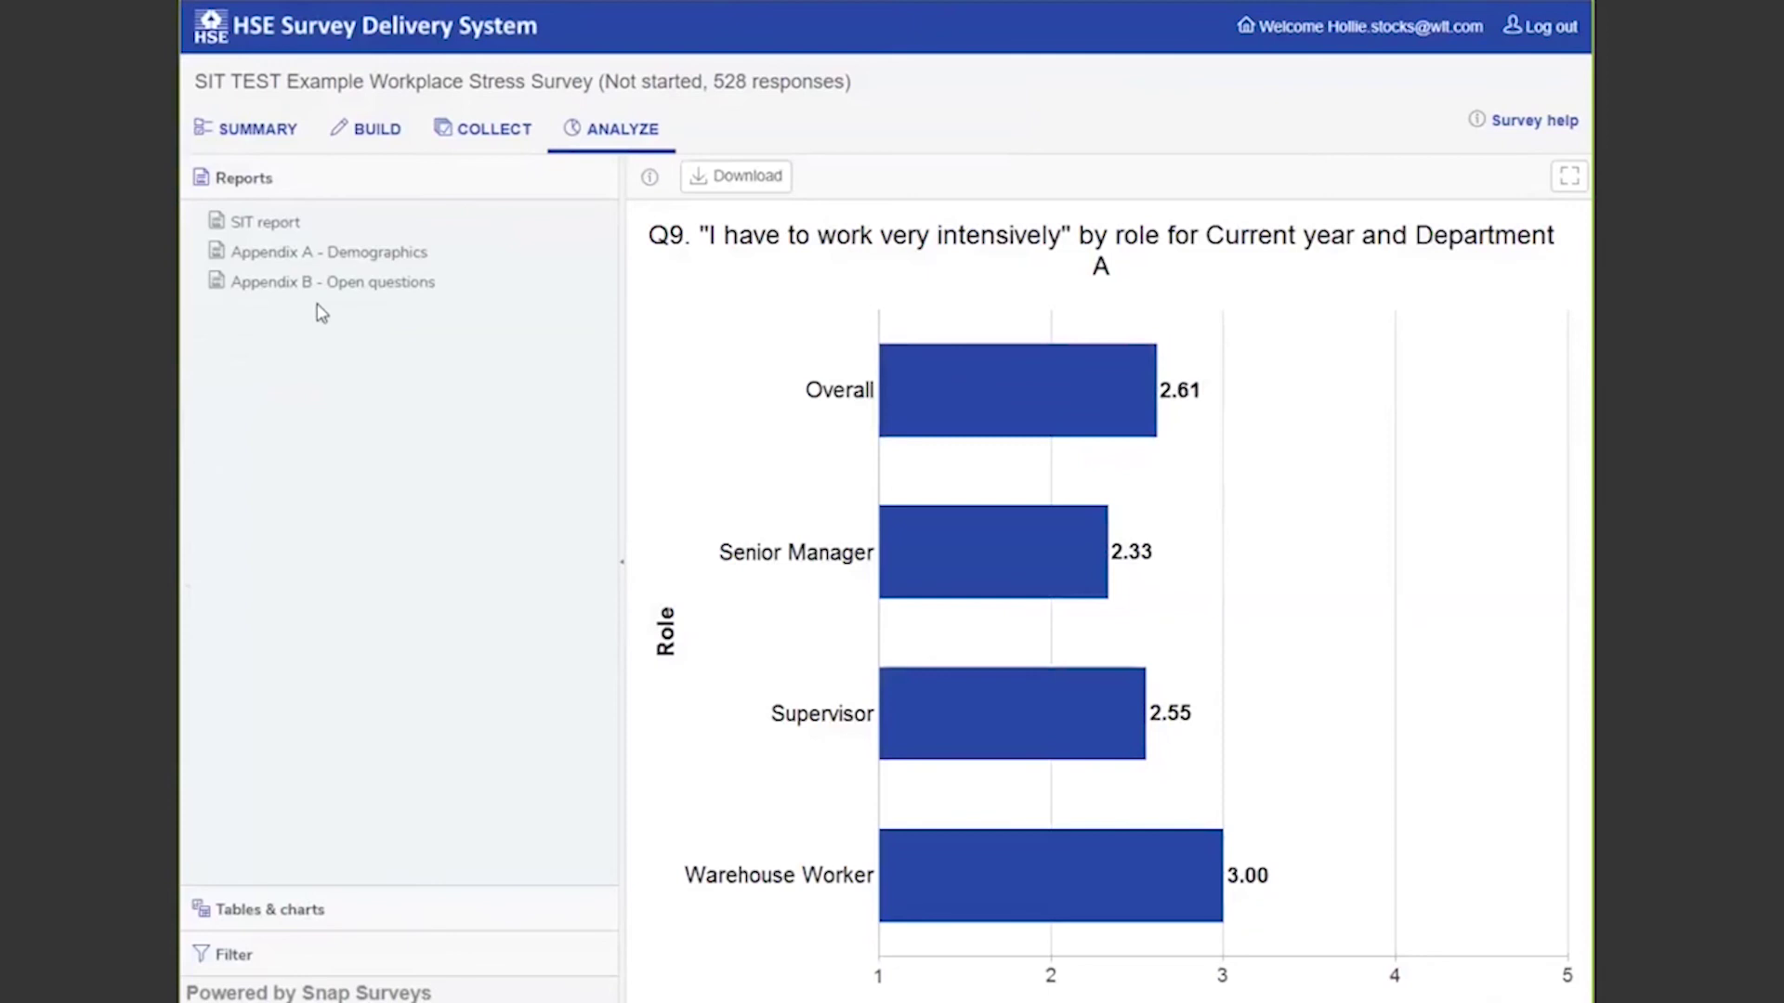
Open the SIT report and scroll its title page showing 'Filter: Current year and Department A'.
click(302, 226)
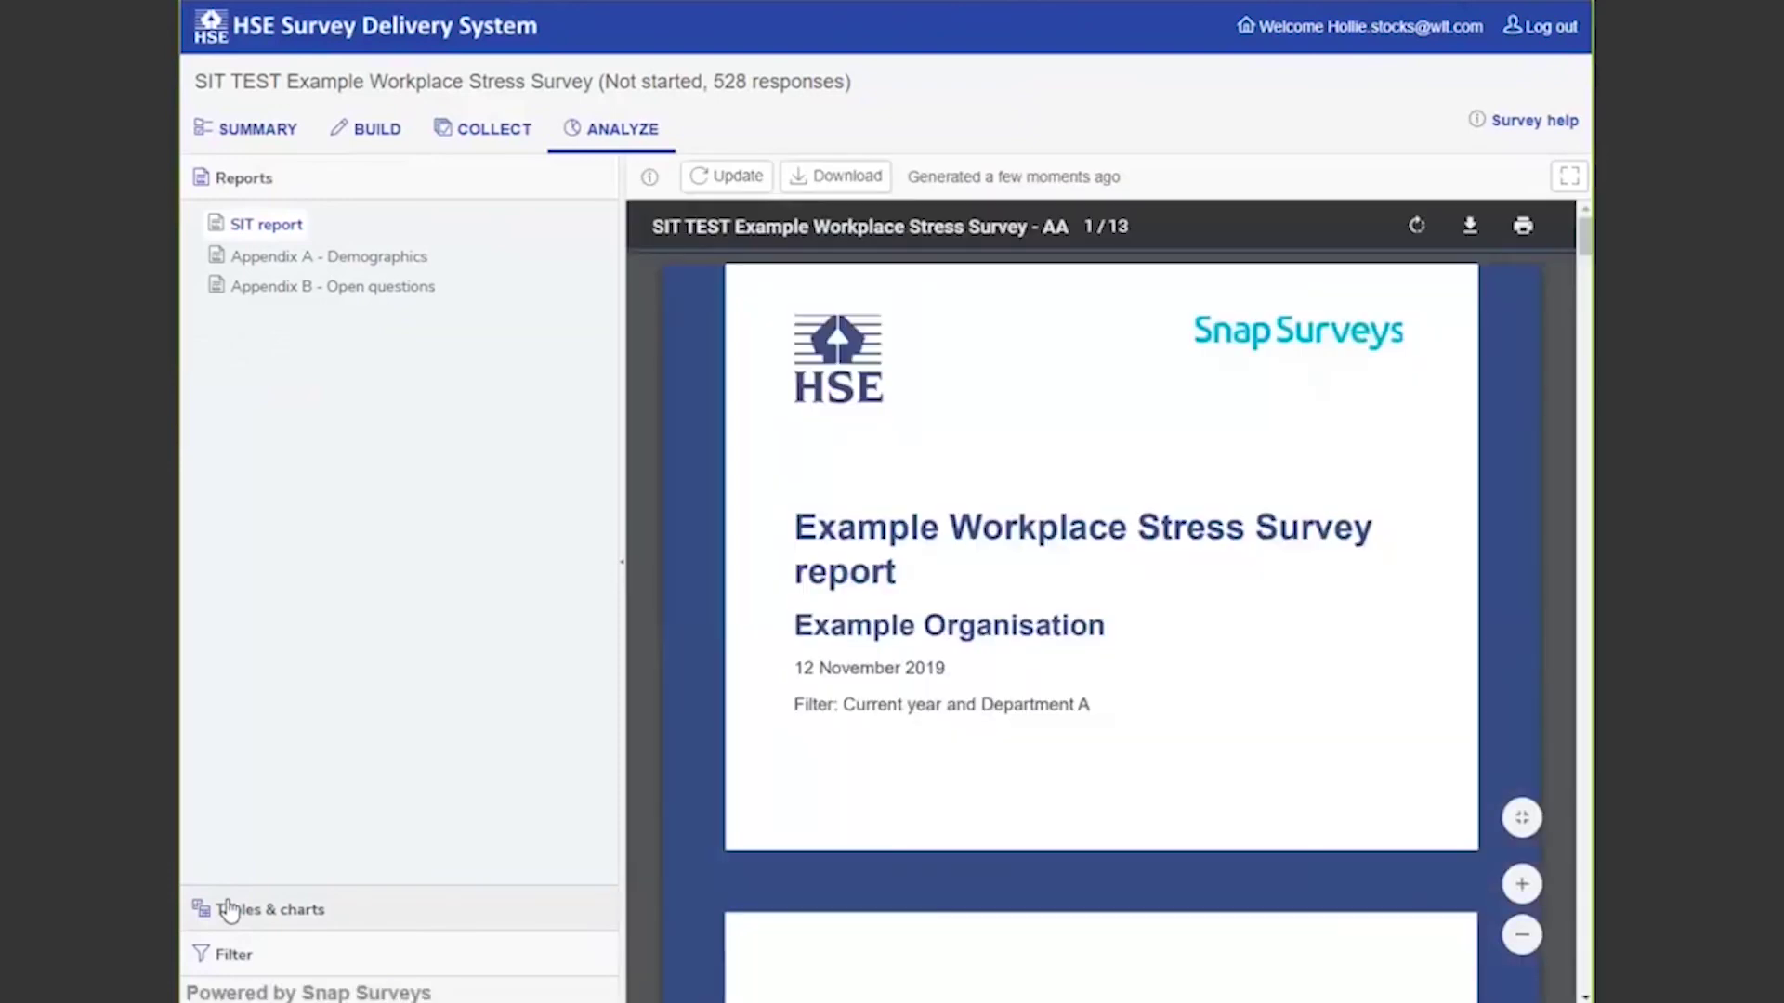
scroll(1246, 680, down, 3)
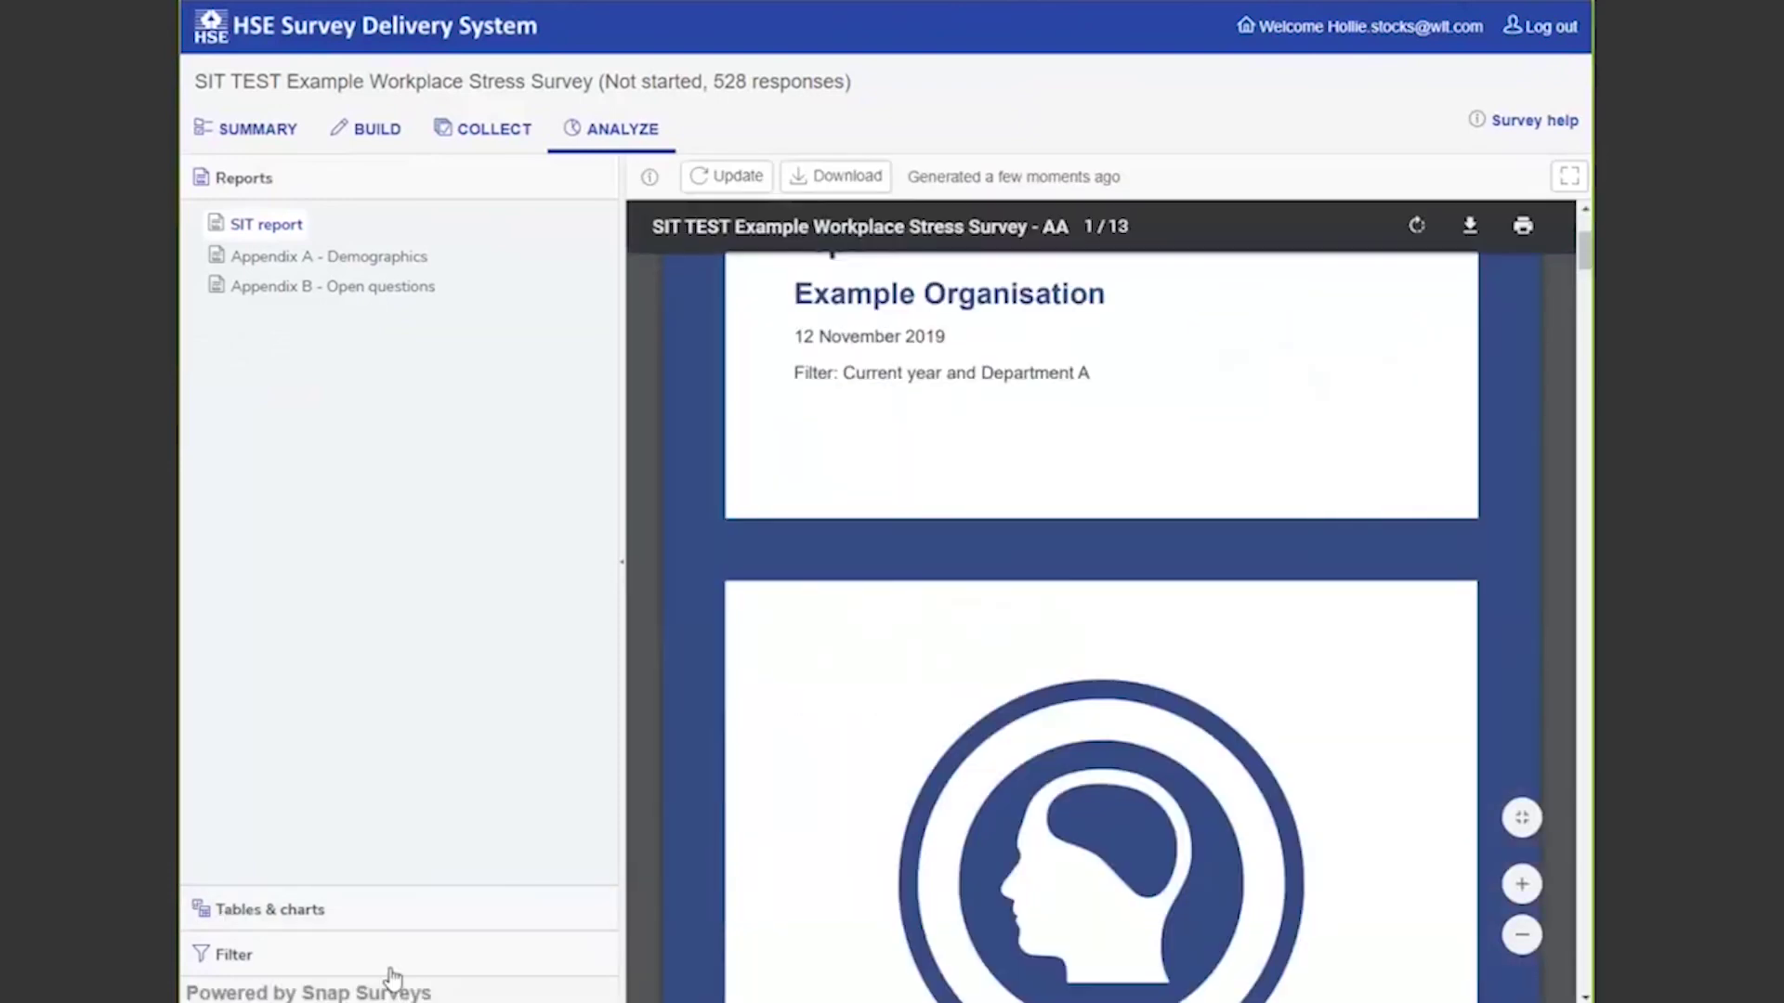
Add a Tenure = Less than 1 year filter rule and apply it to the report.
click(237, 956)
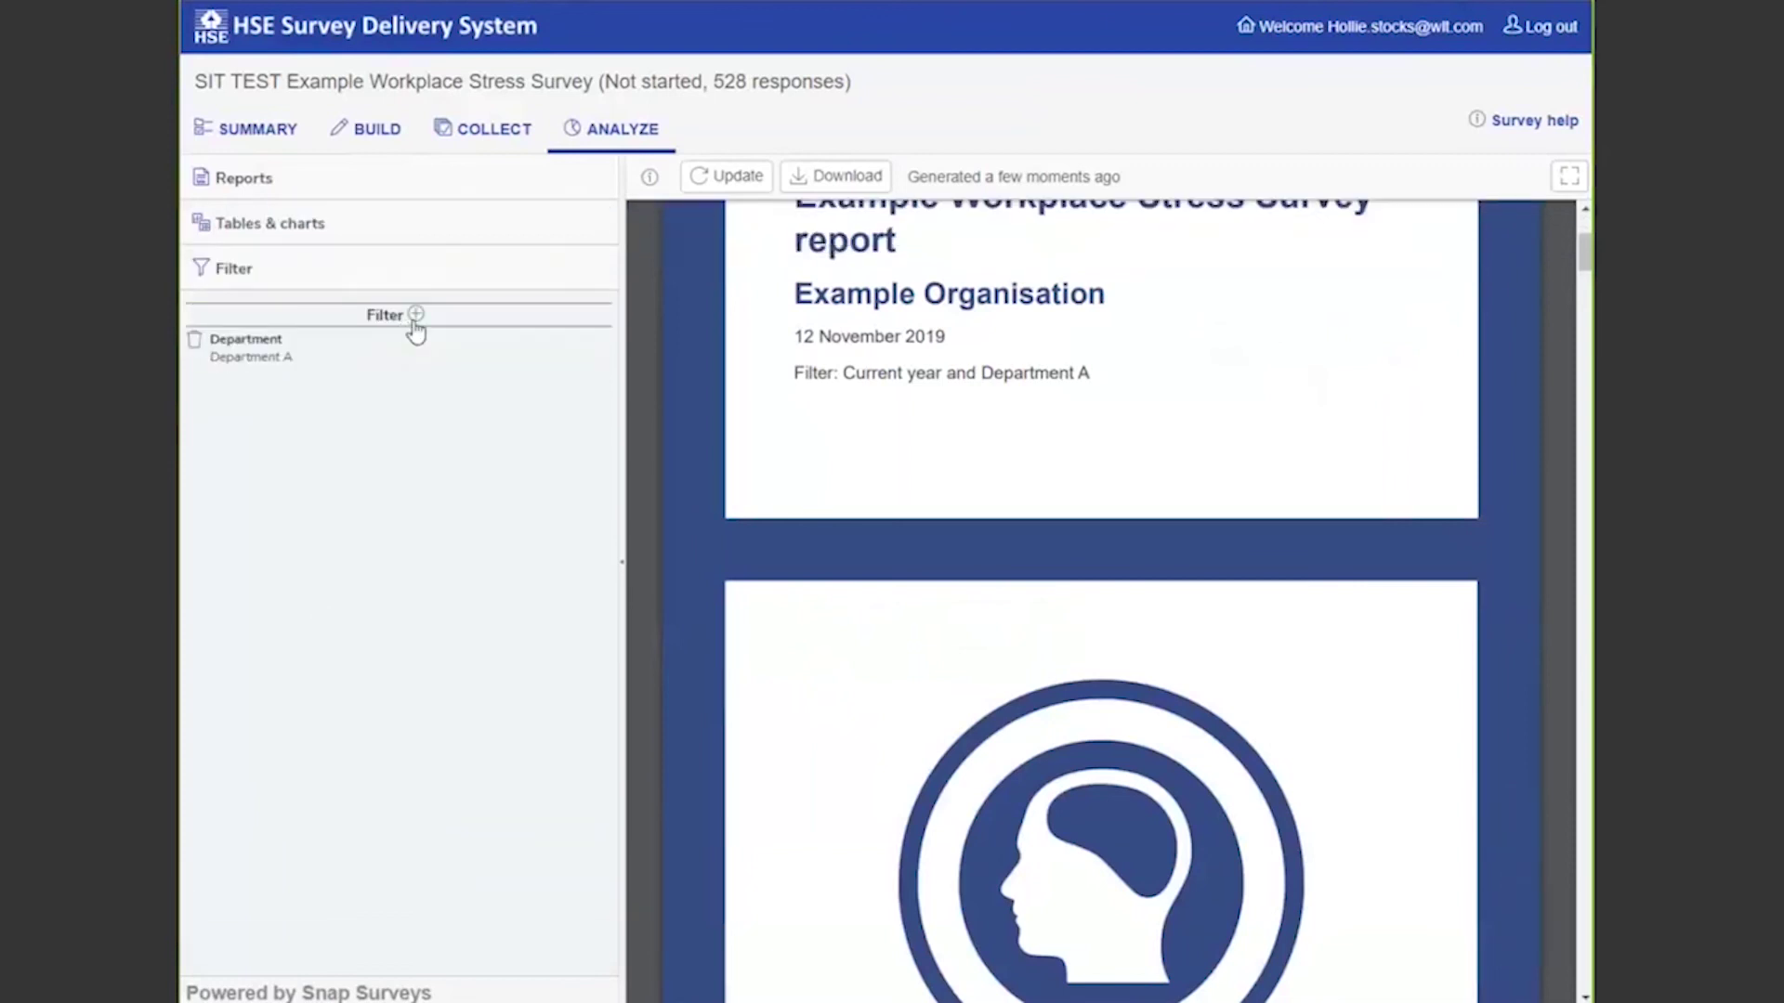
click(415, 323)
click(378, 345)
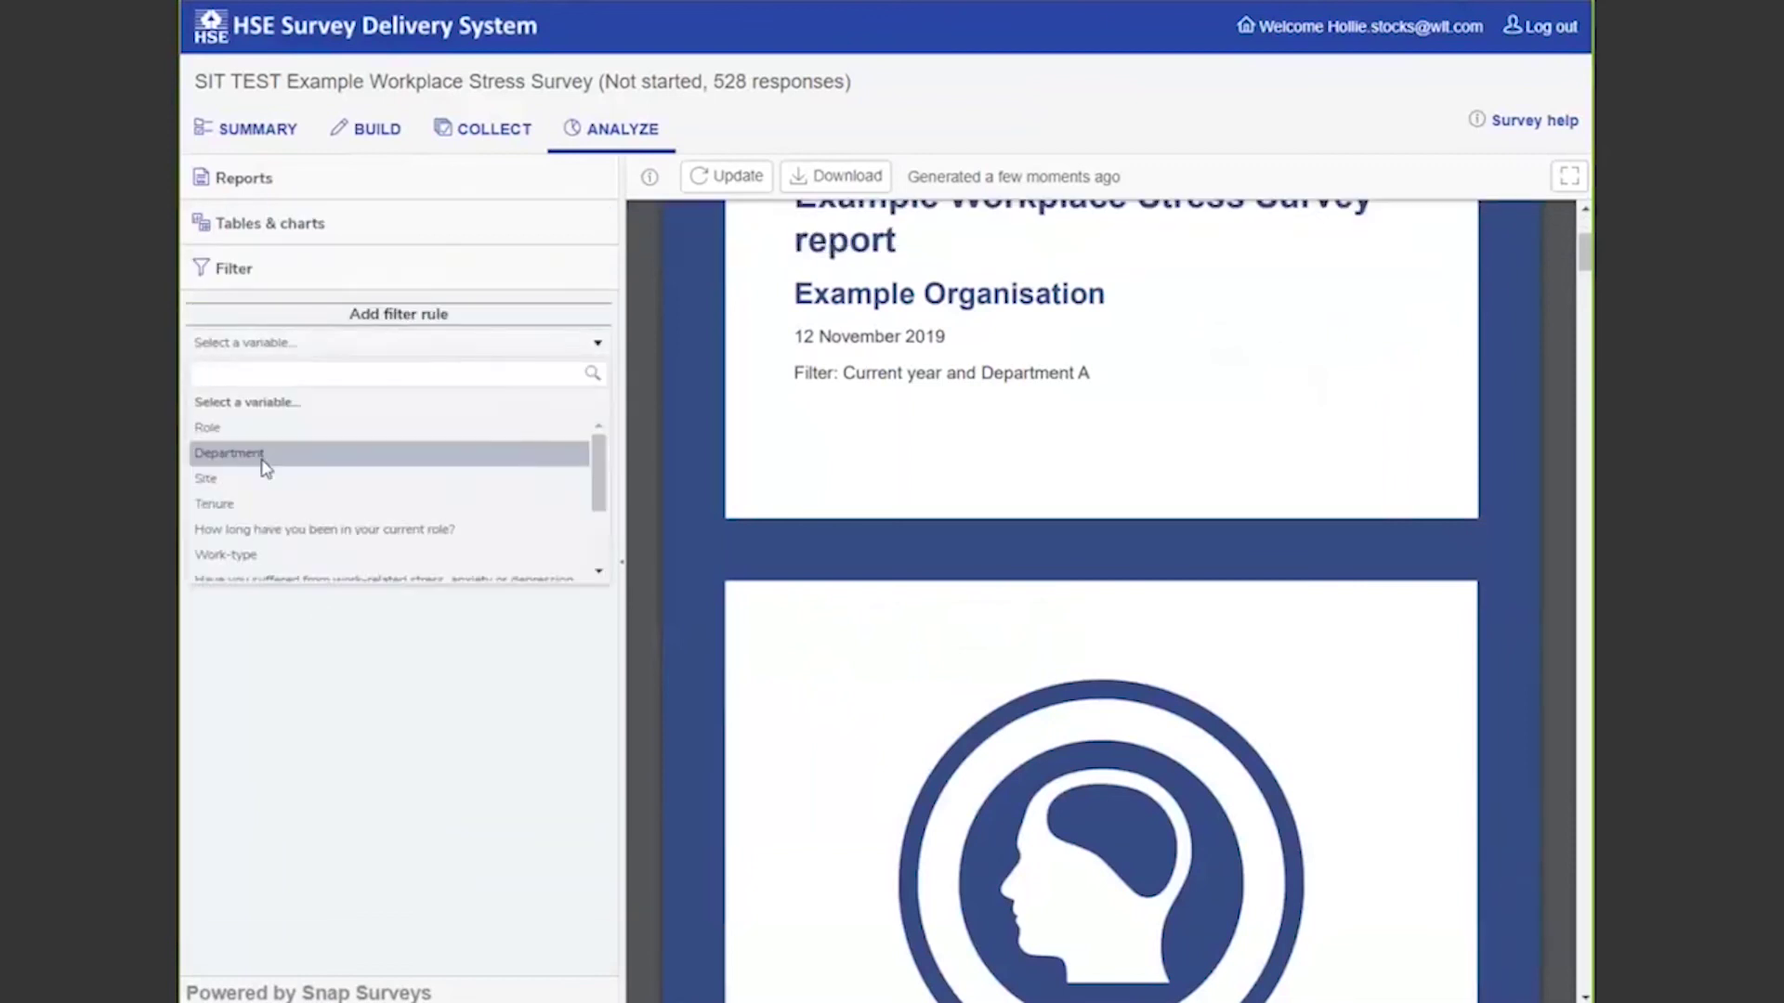
click(263, 461)
click(414, 347)
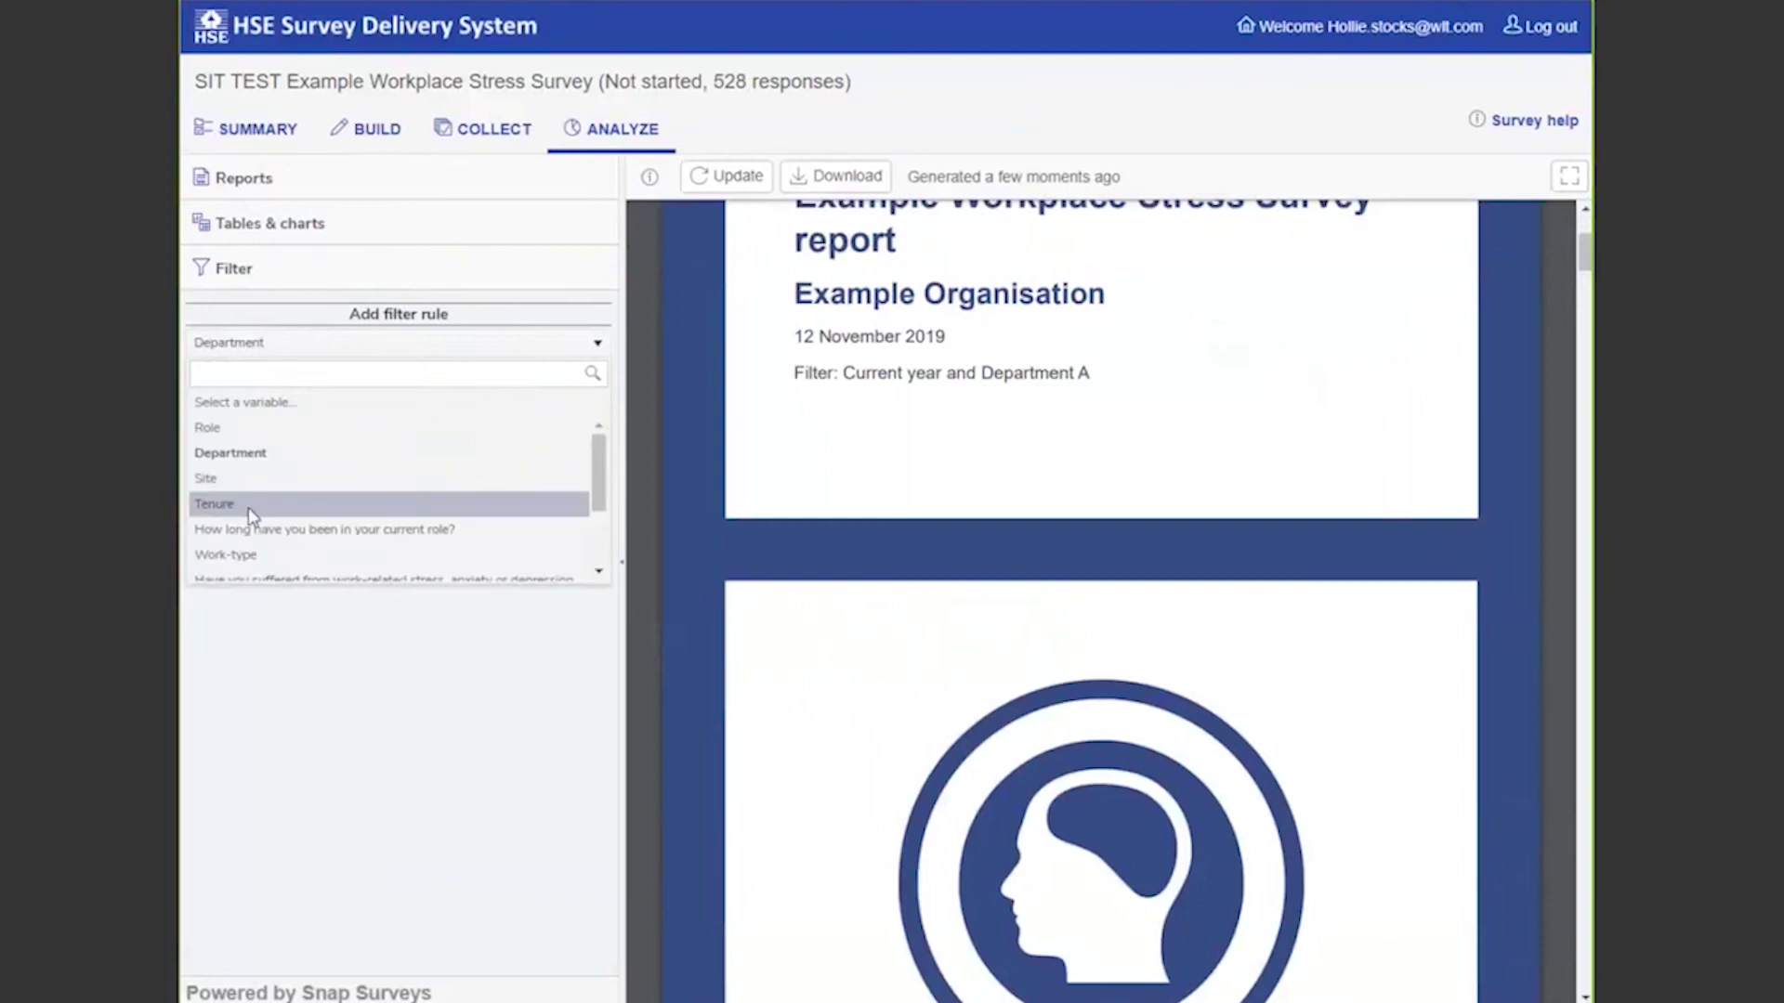
click(249, 507)
click(450, 394)
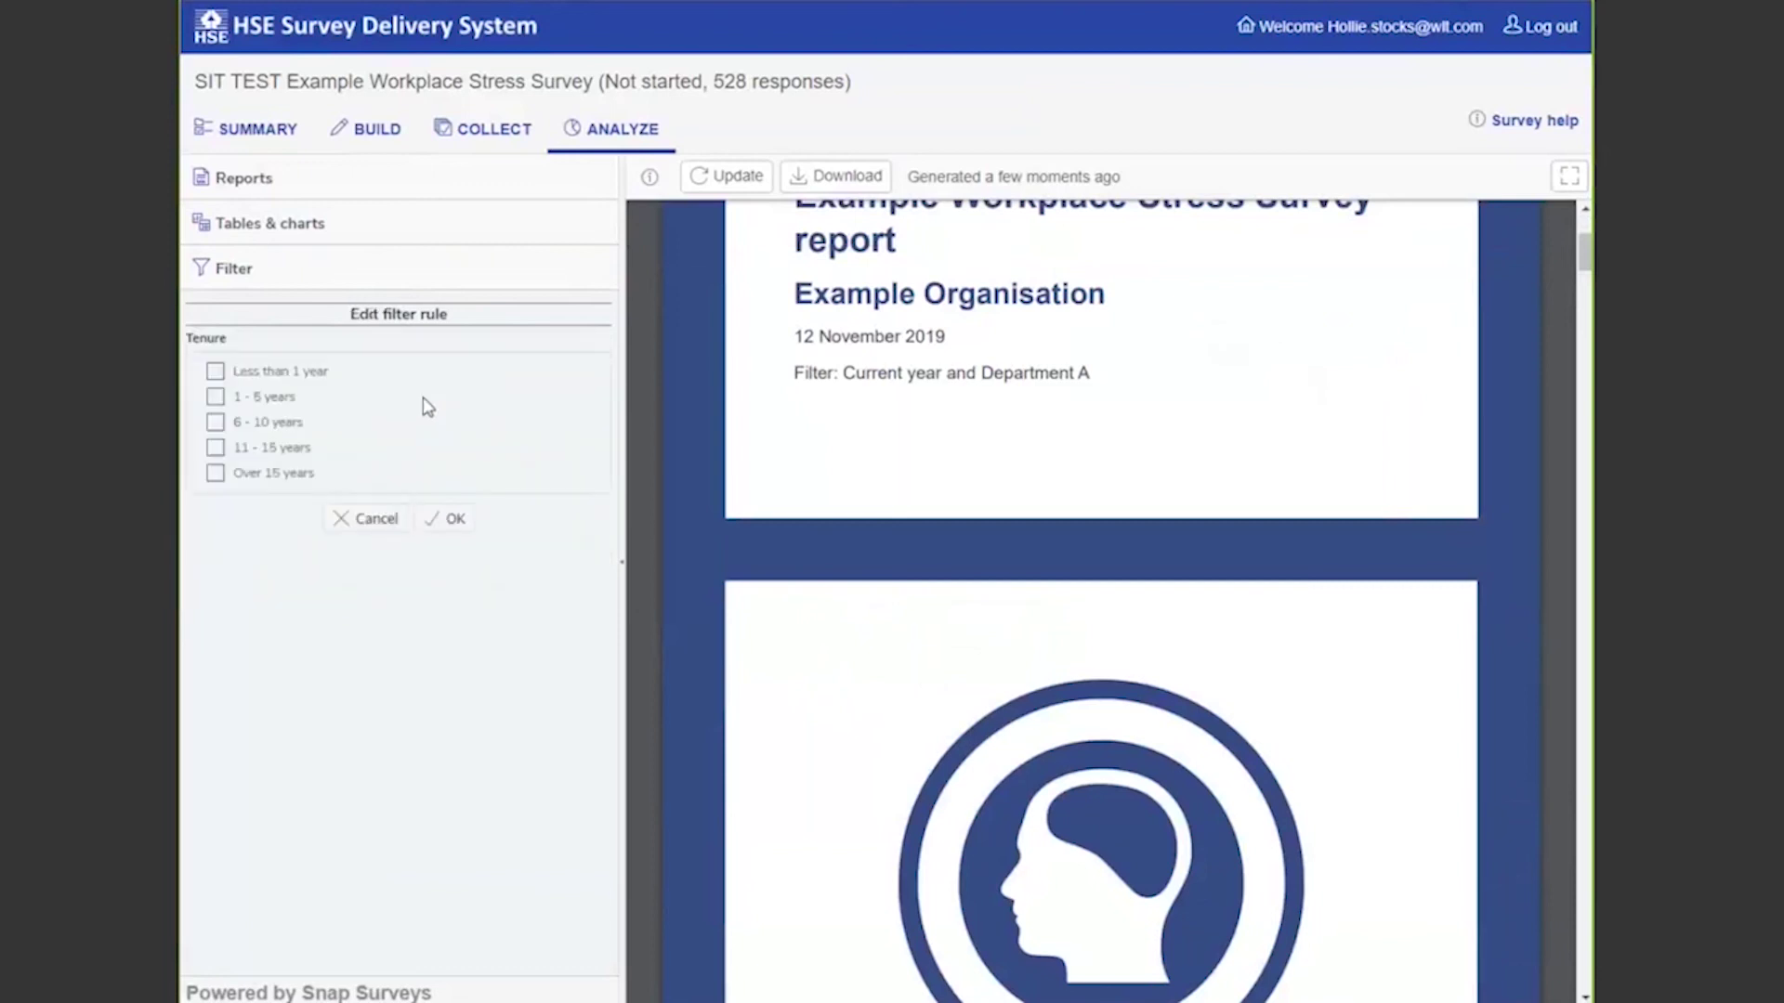
click(217, 374)
click(446, 518)
click(412, 316)
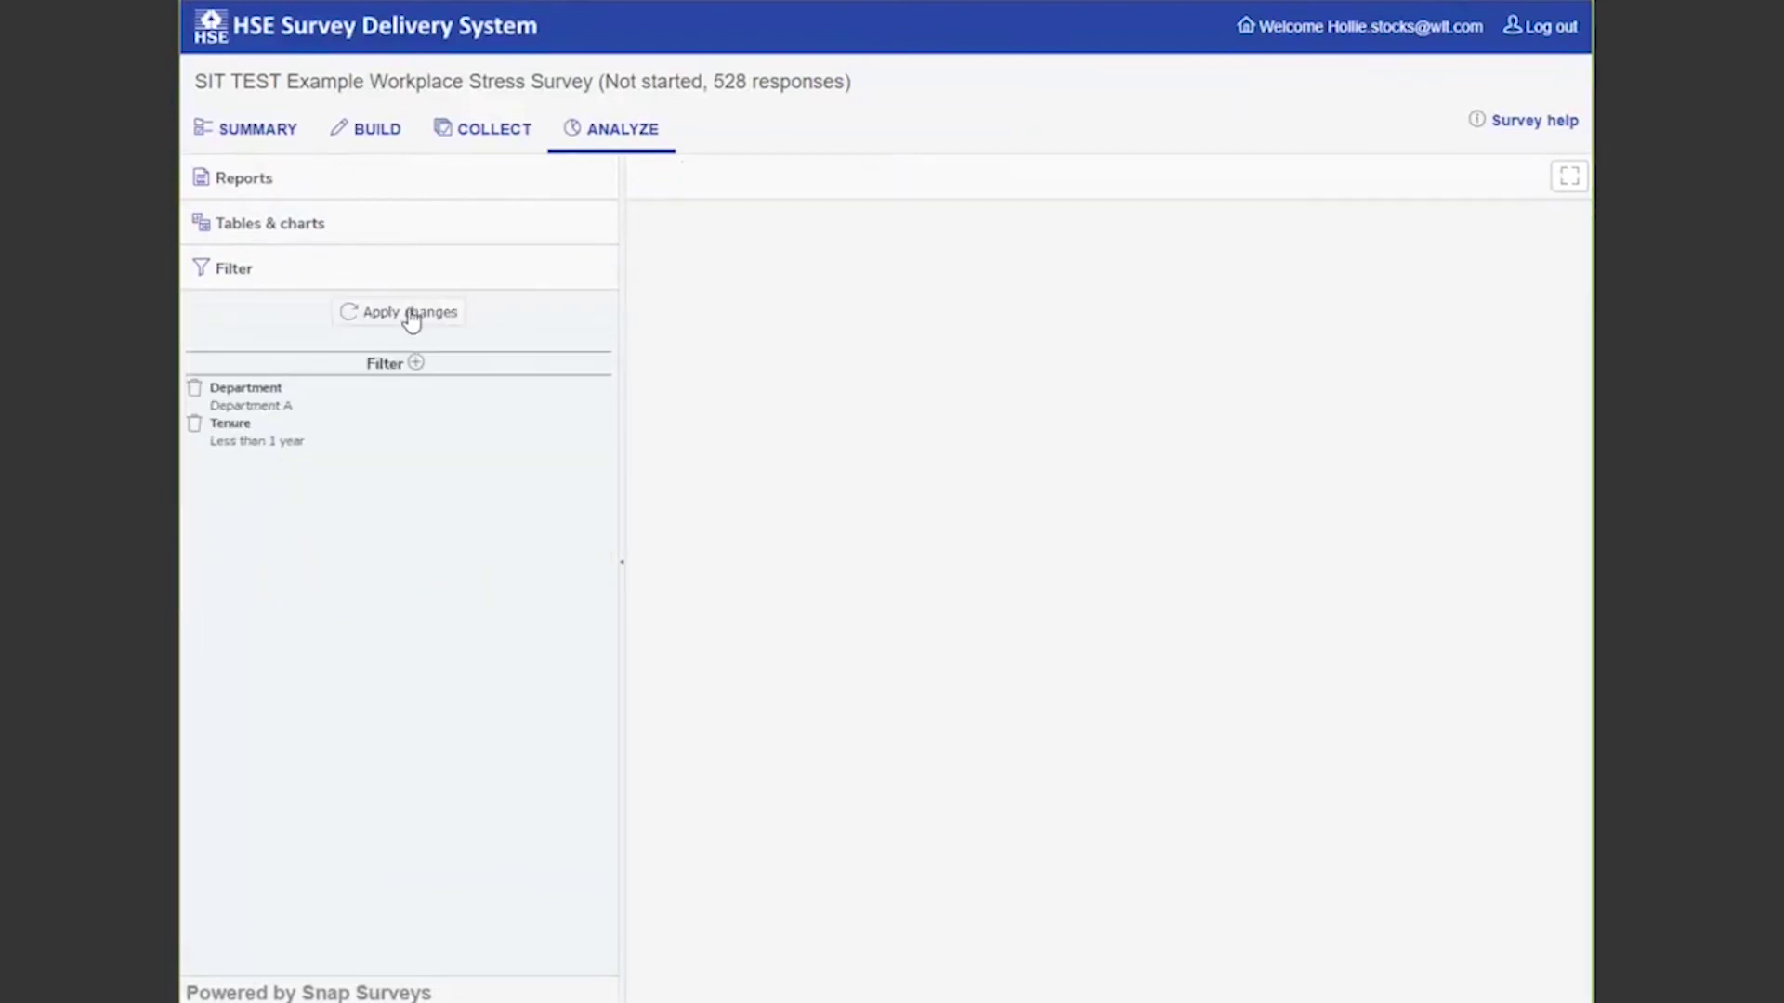
Add a stress-related time-off = Not taken time off rule and regenerate the report.
click(415, 362)
click(297, 345)
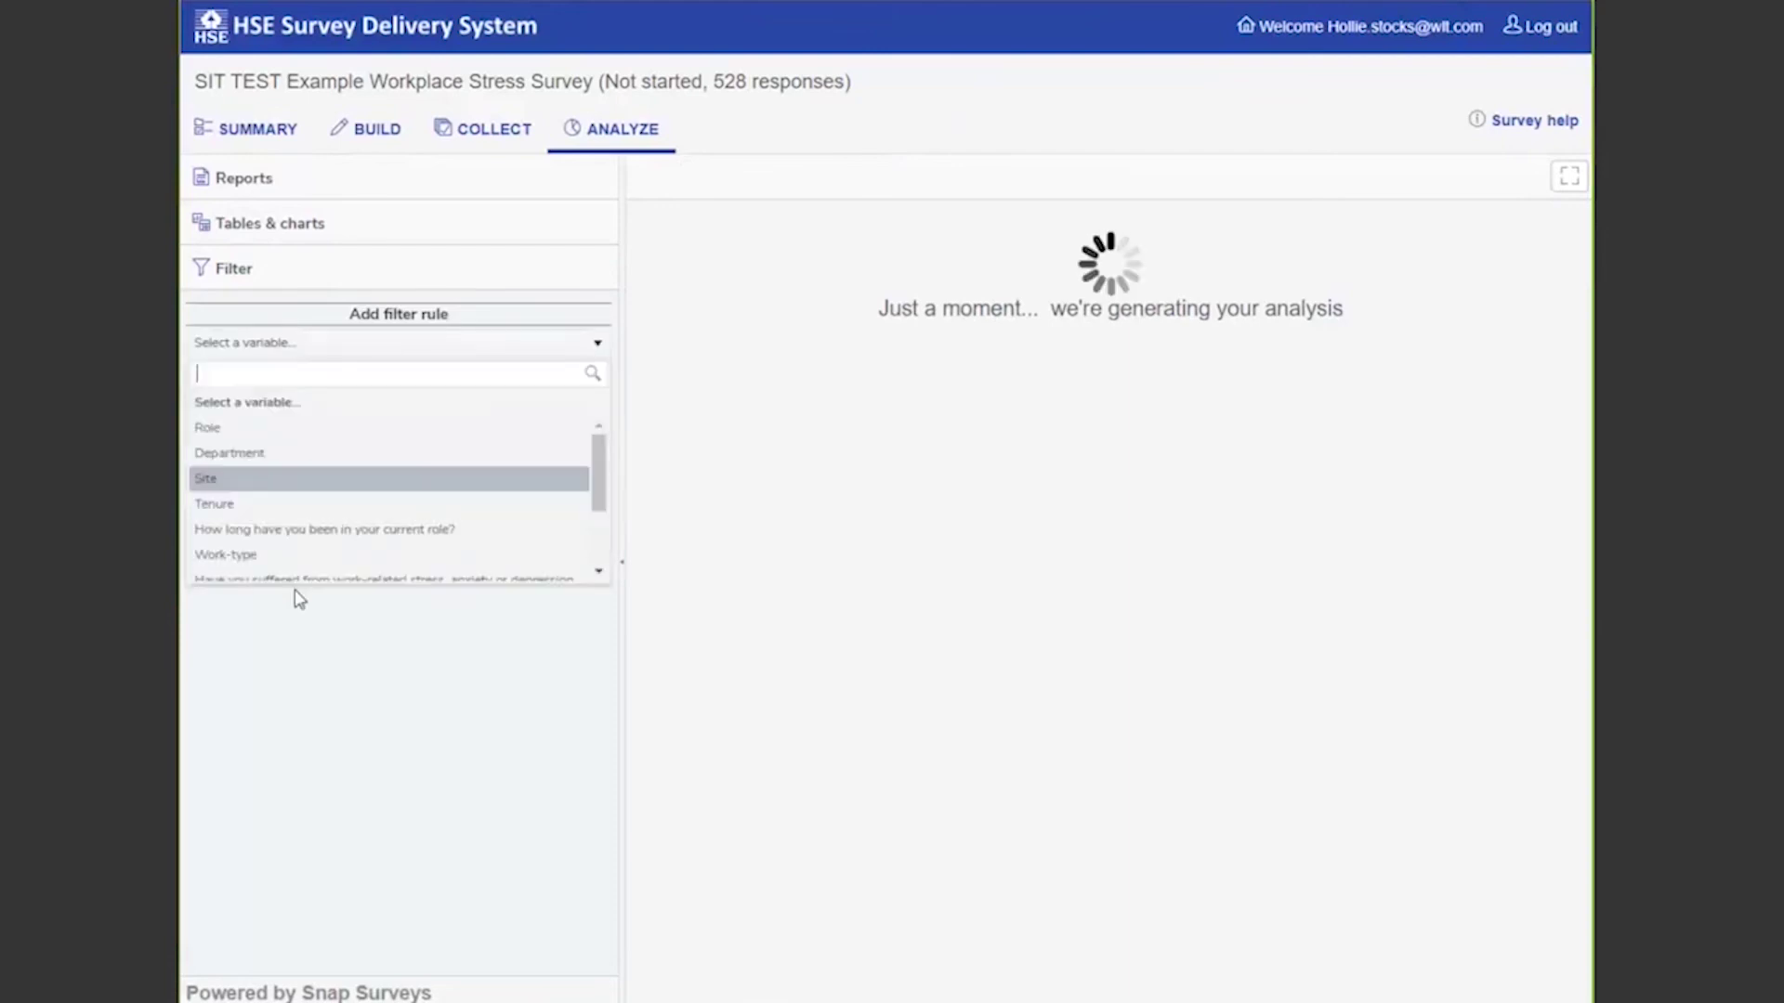
scroll(297, 556, down, 5)
click(283, 522)
click(446, 397)
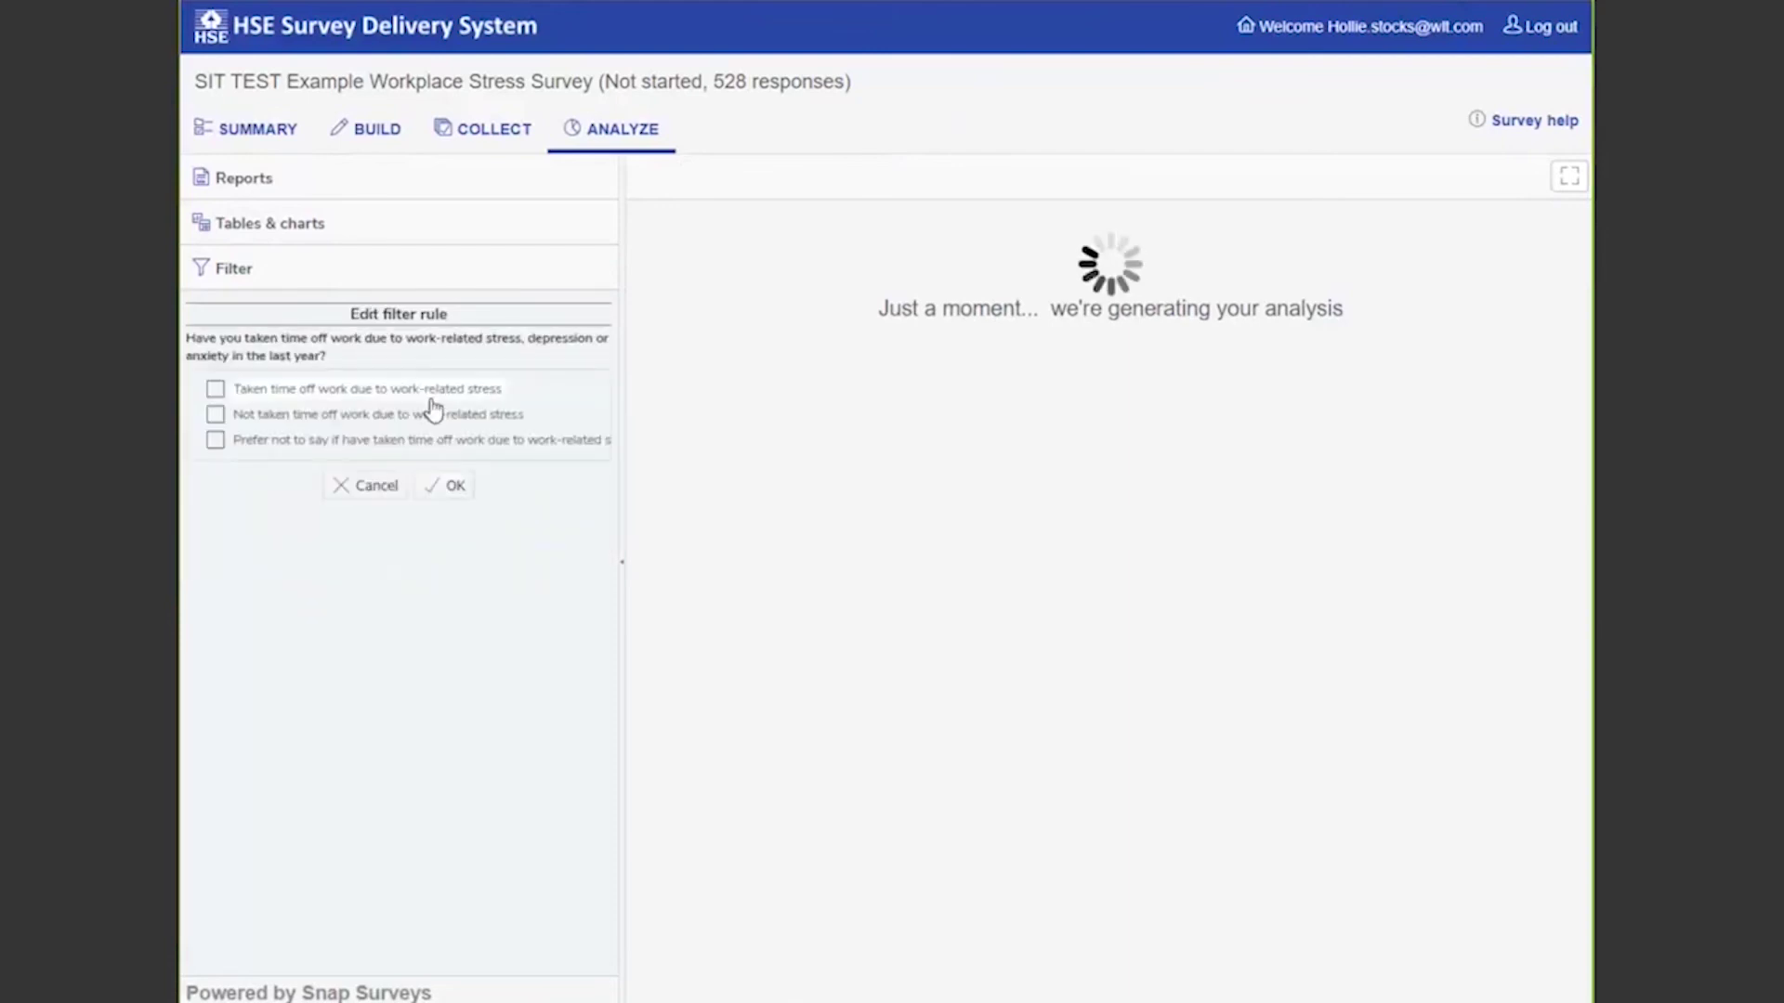
click(215, 414)
click(445, 485)
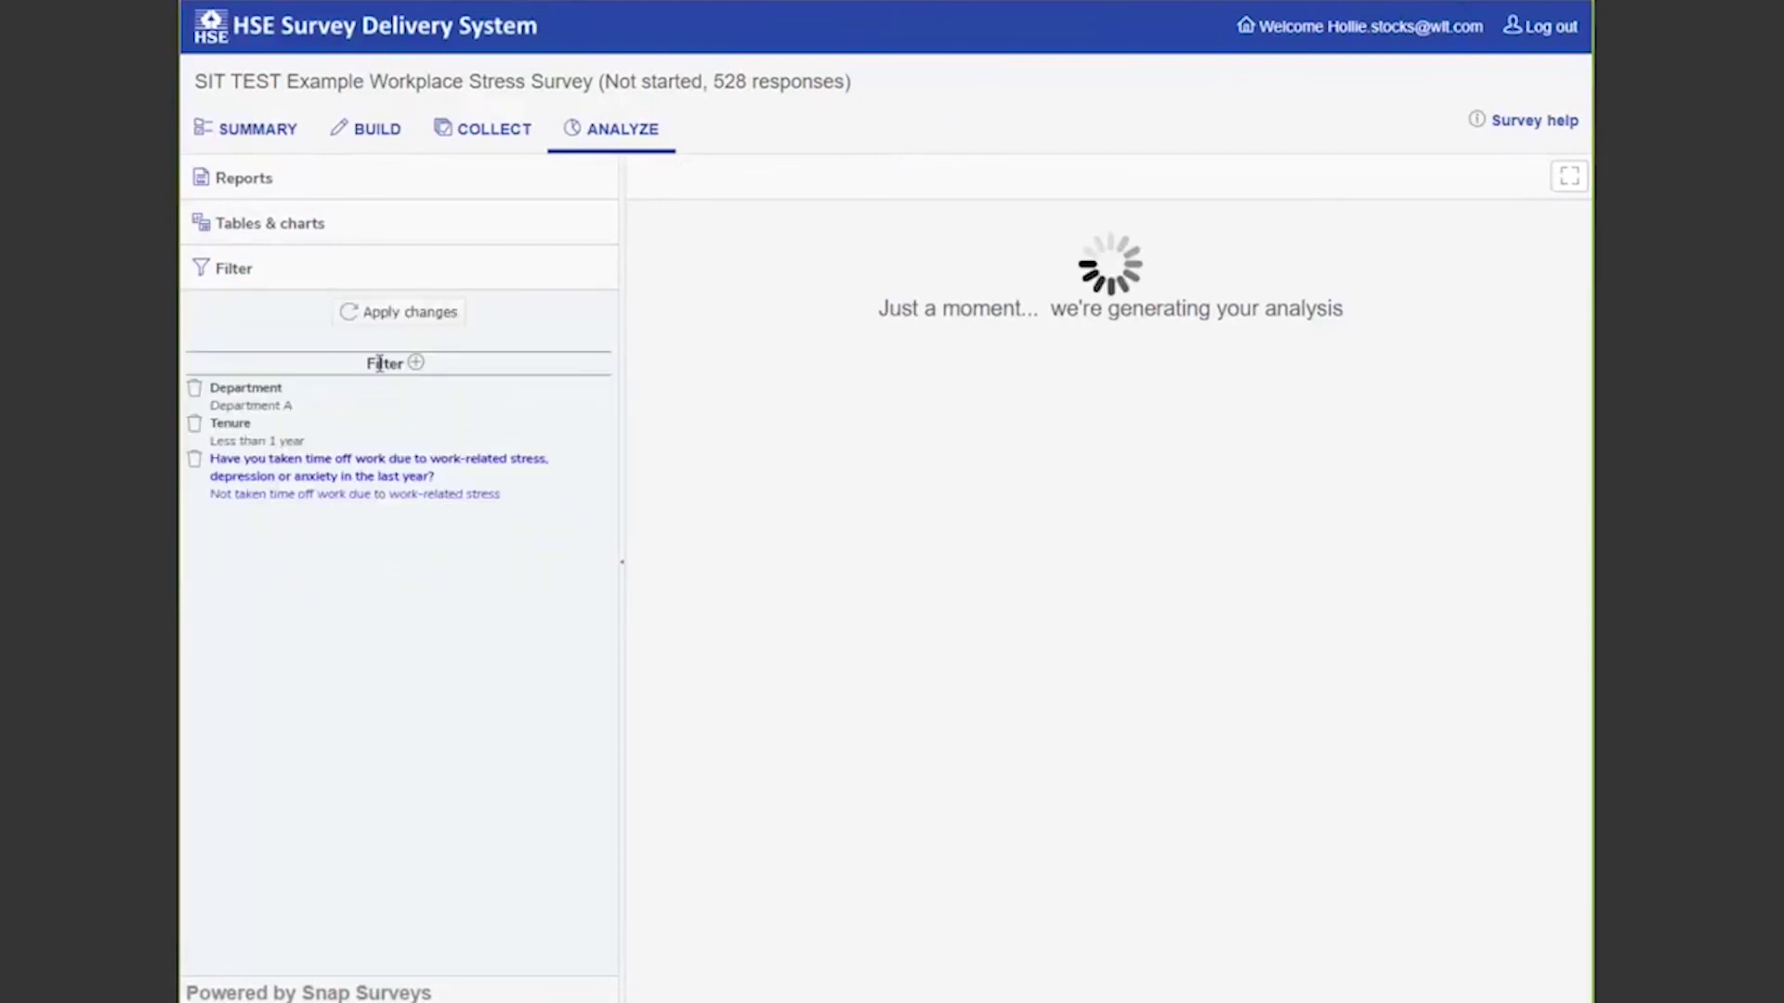
click(399, 316)
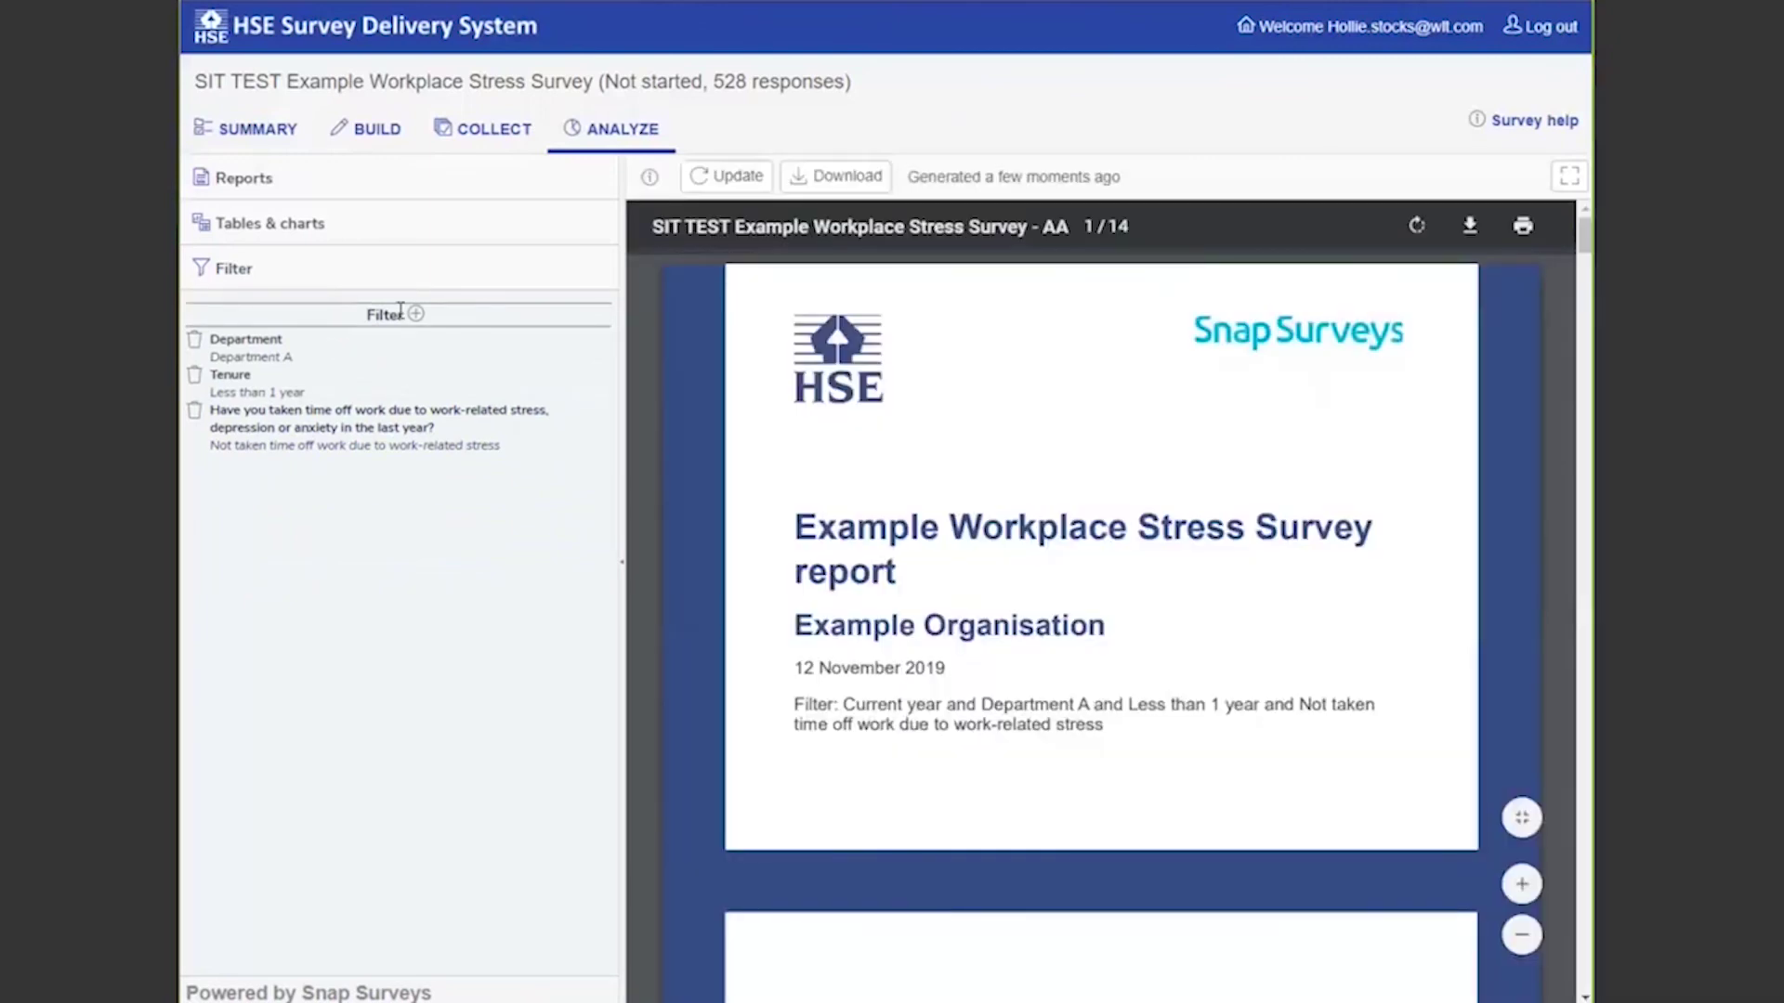
Mark the executive summary's respondent count of 24, then view the 528-response export page.
scroll(1062, 562, down, 8)
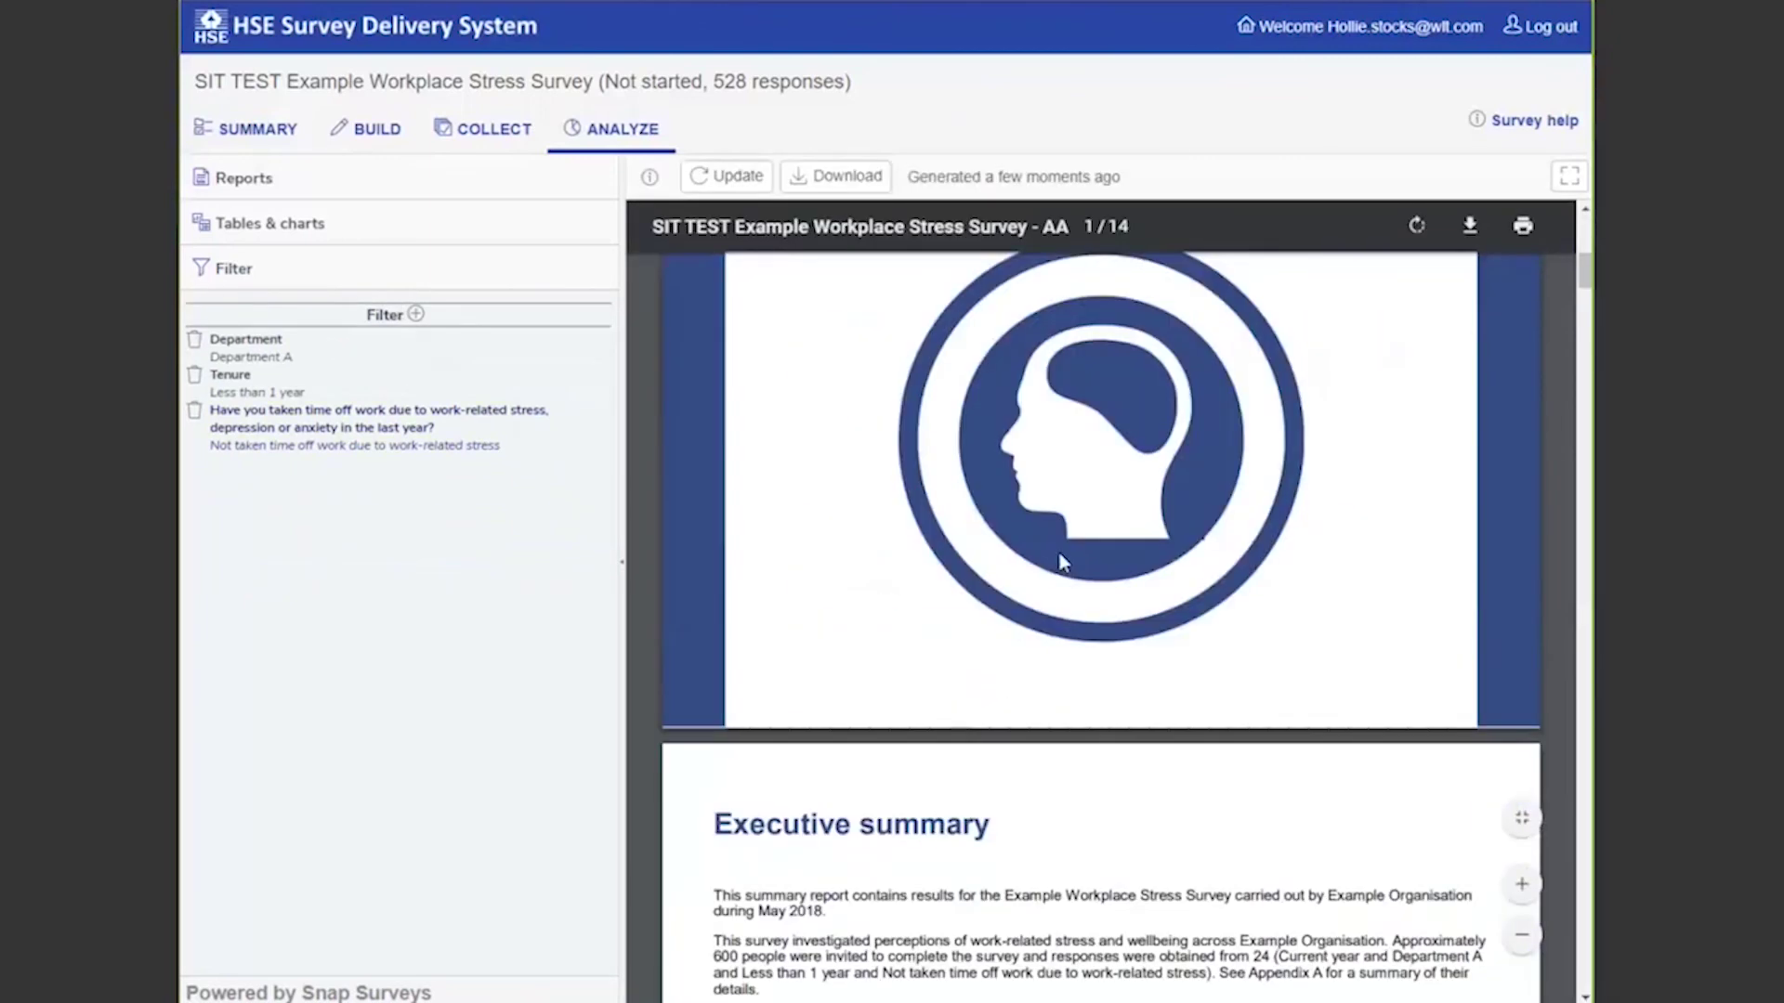
scroll(1062, 562, down, 5)
drag(1253, 517, 1280, 517)
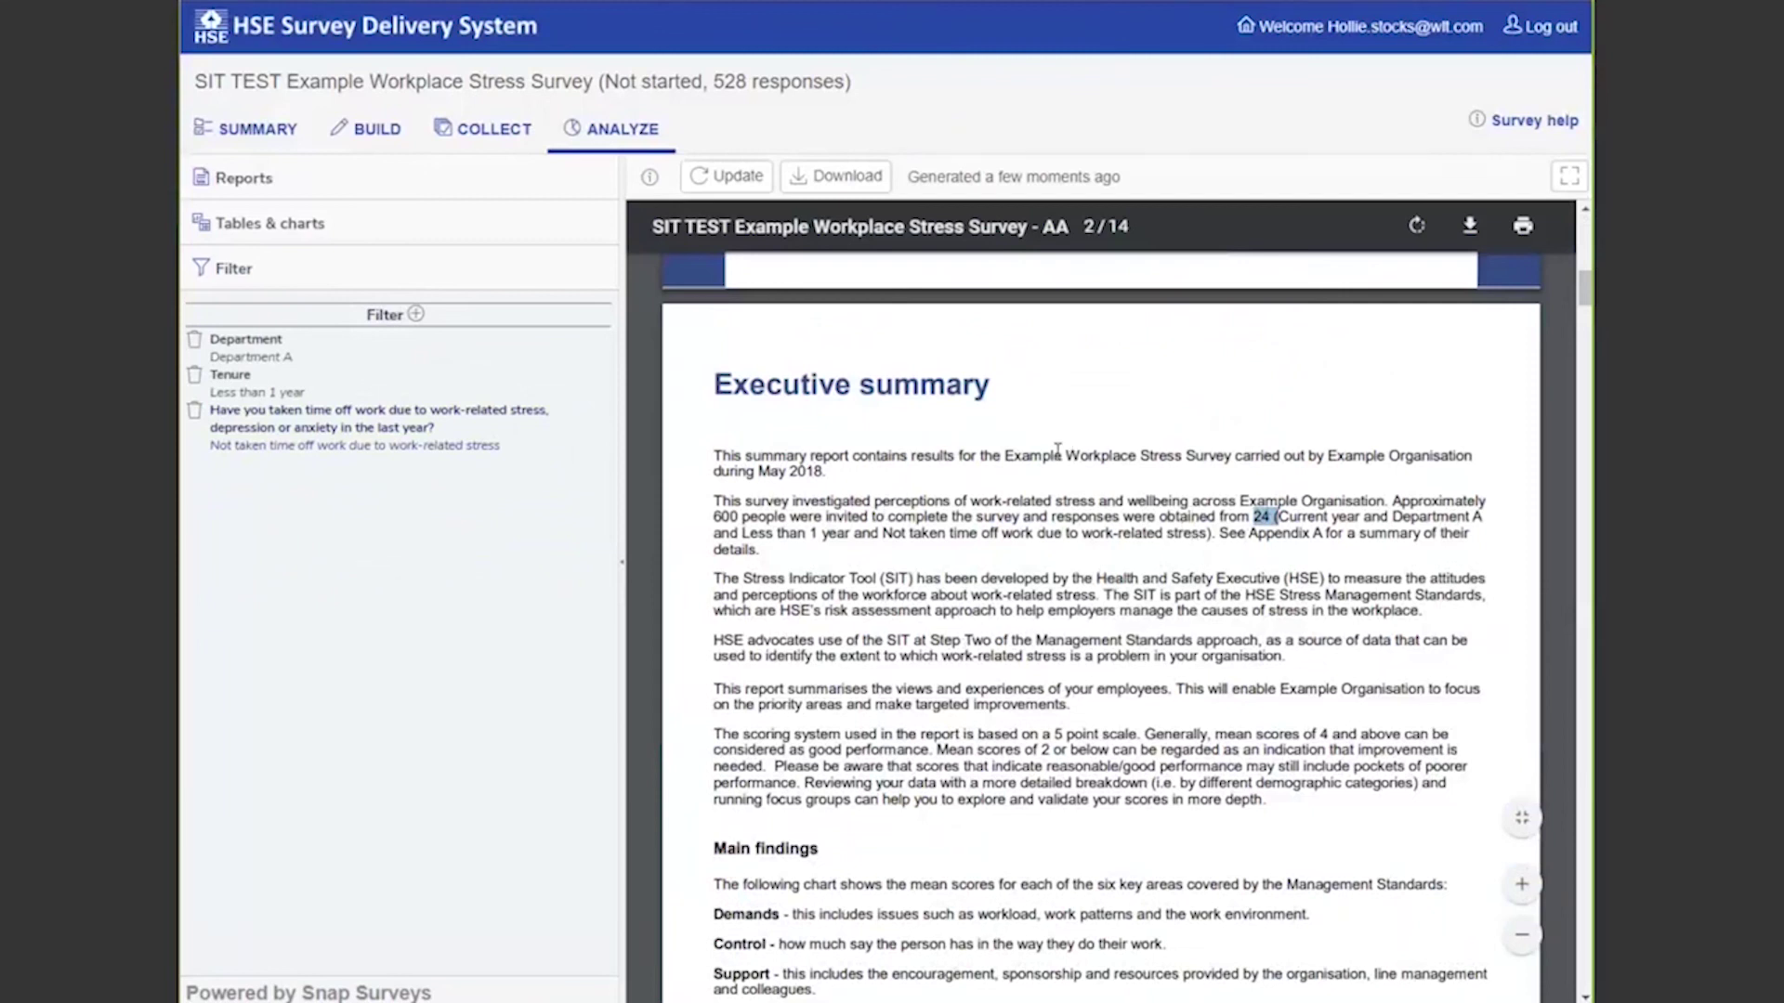
click(462, 132)
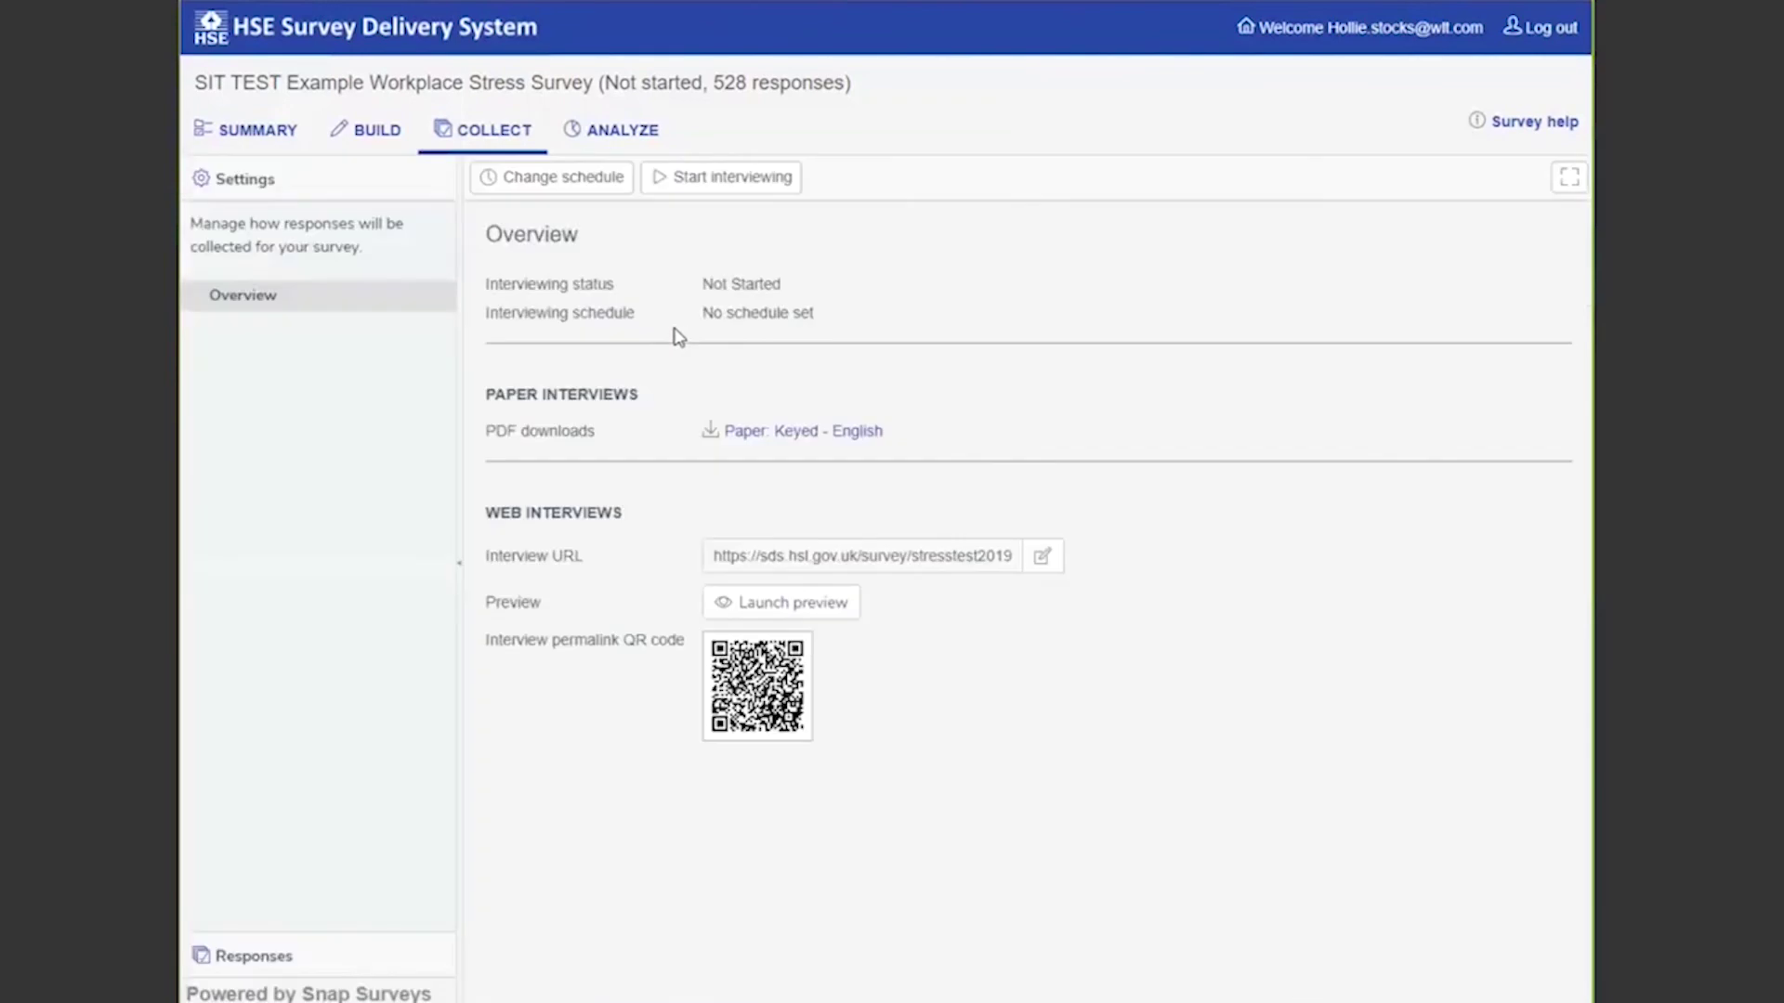
click(247, 956)
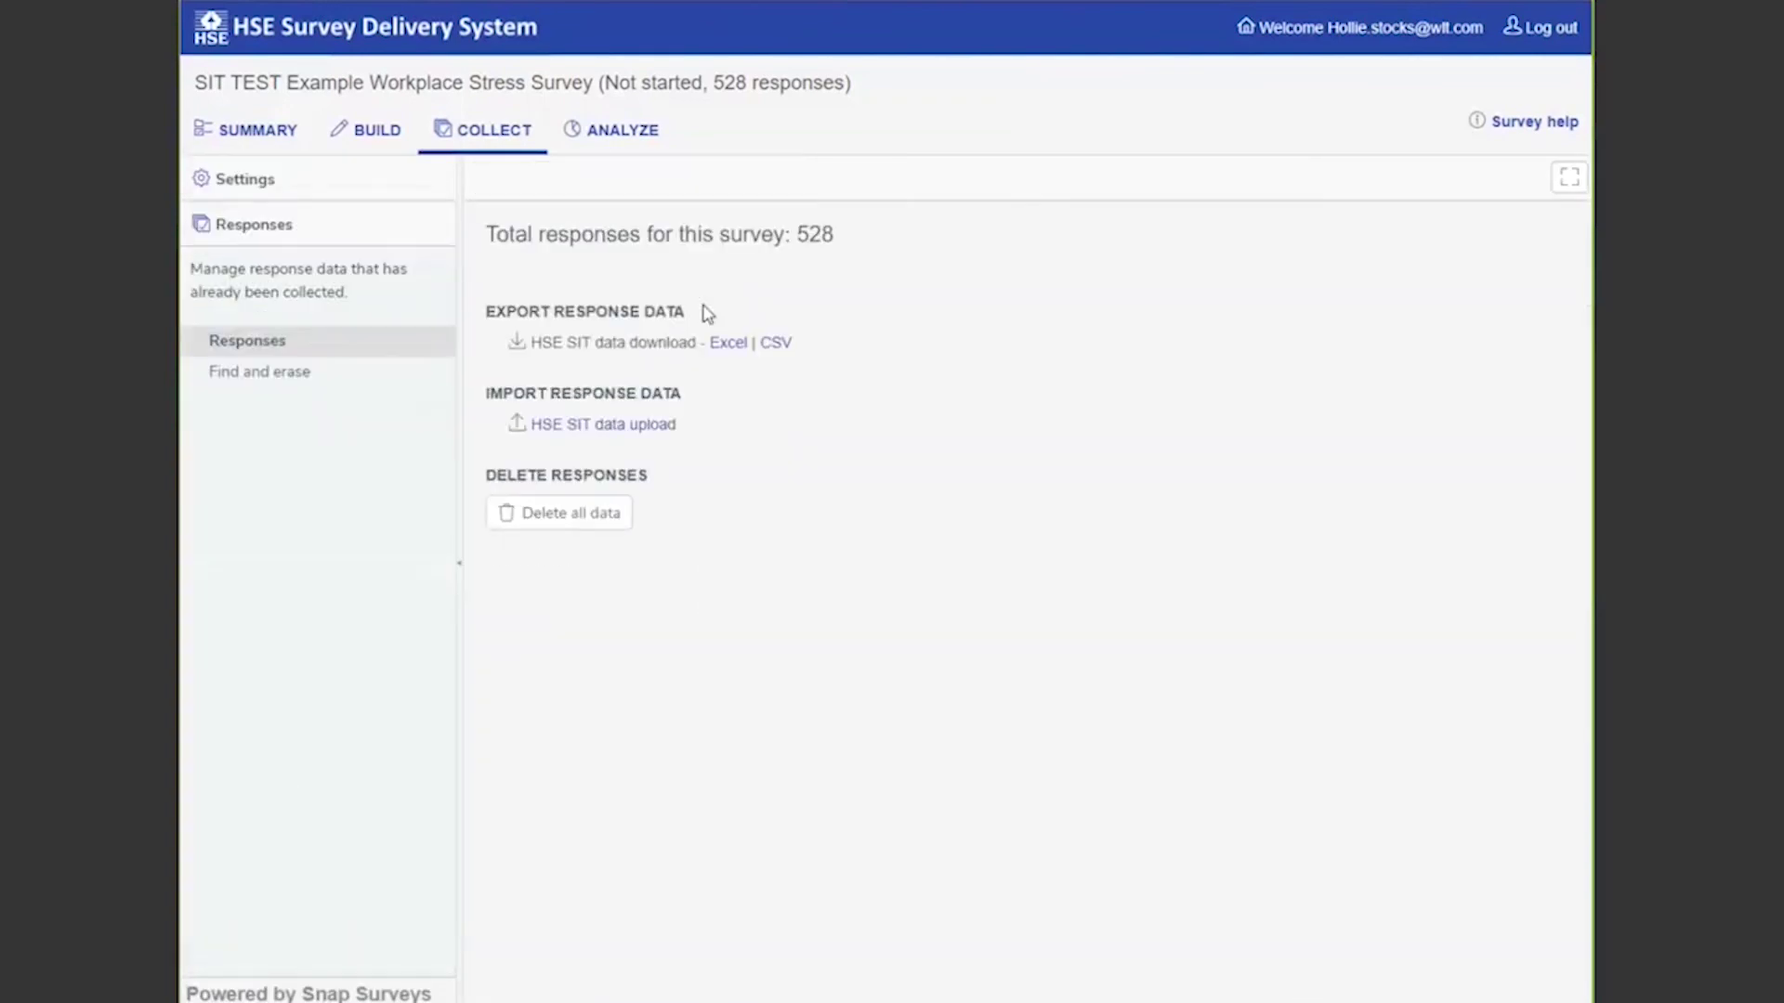